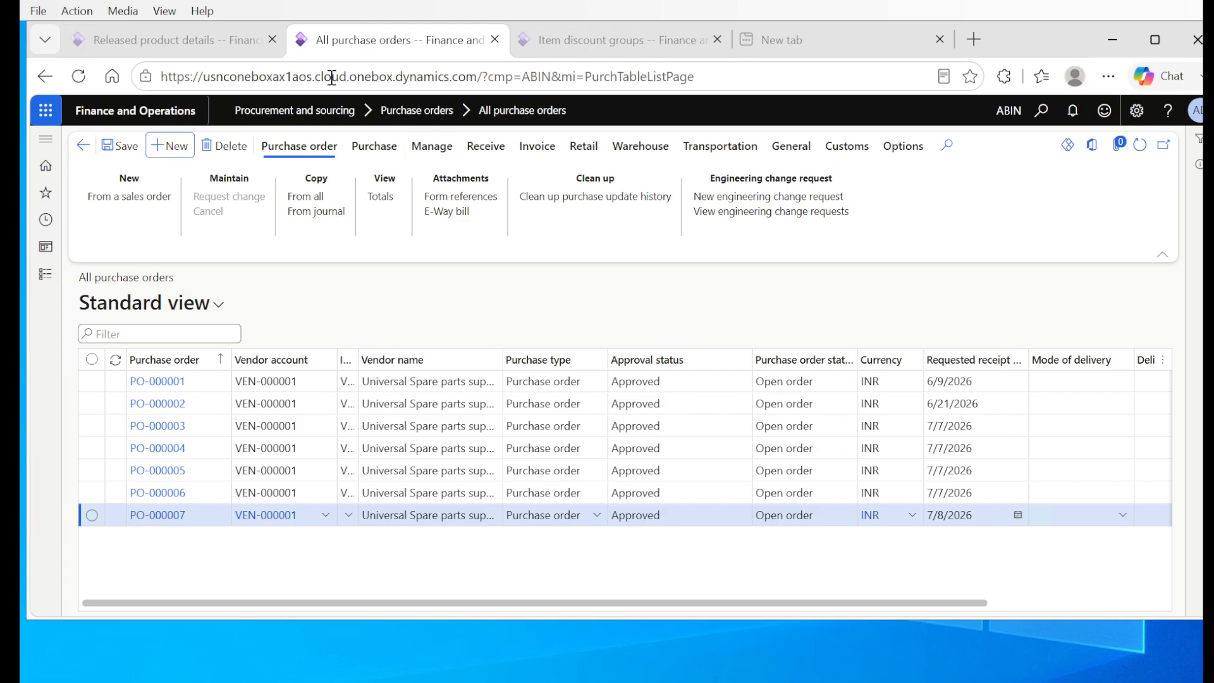
# Display the purchase trade agreements of released product P-000012, Front head light
pyautogui.click(215, 43)
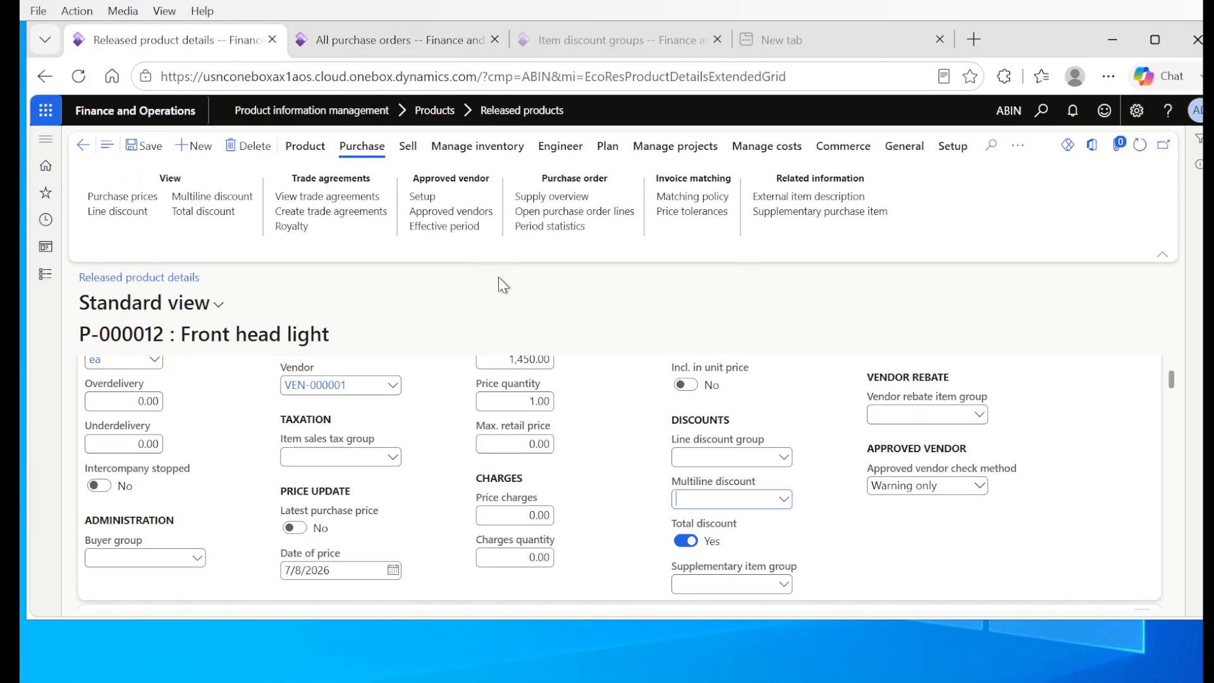
pyautogui.click(83, 144)
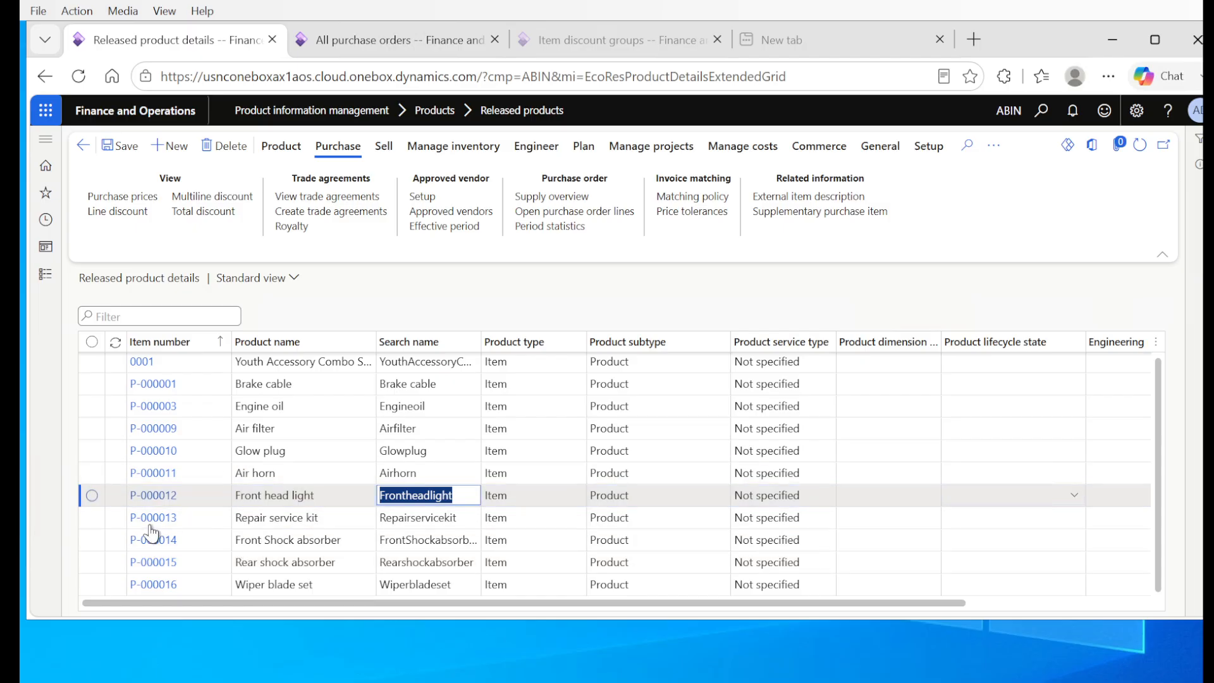
pyautogui.click(92, 494)
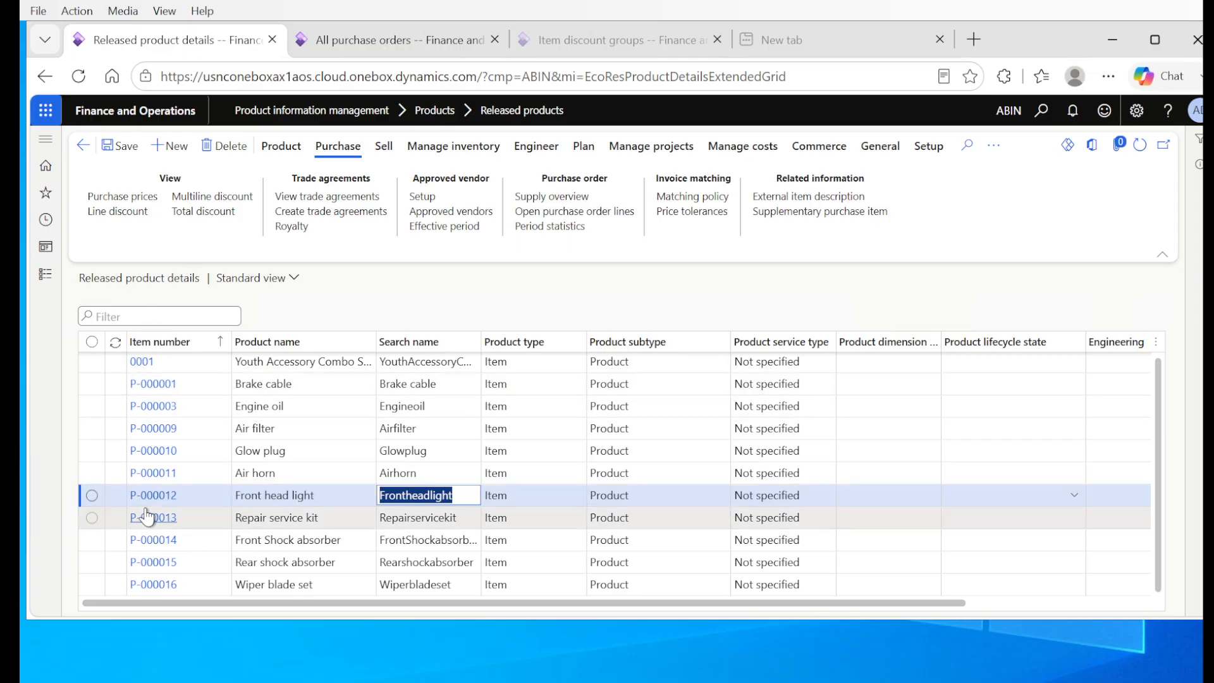
pyautogui.click(92, 495)
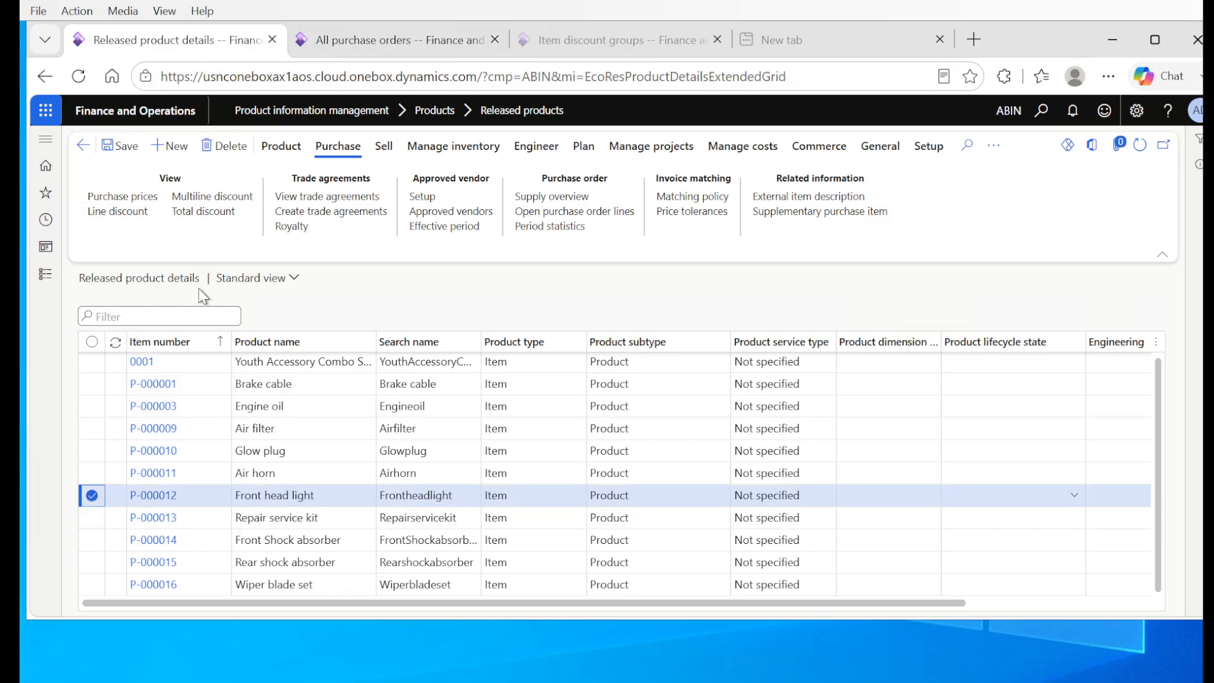
pyautogui.click(338, 201)
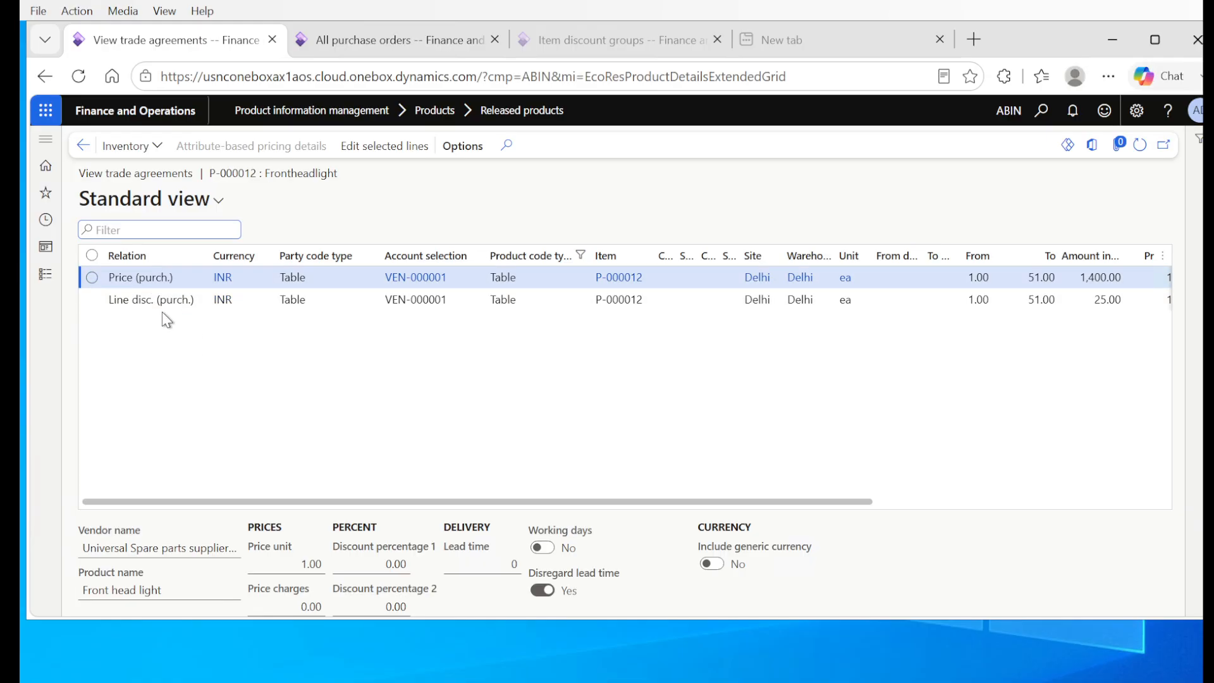
# Open the product's purchase line discount agreement for editing in a new journal named MultiDisc1
pyautogui.click(117, 307)
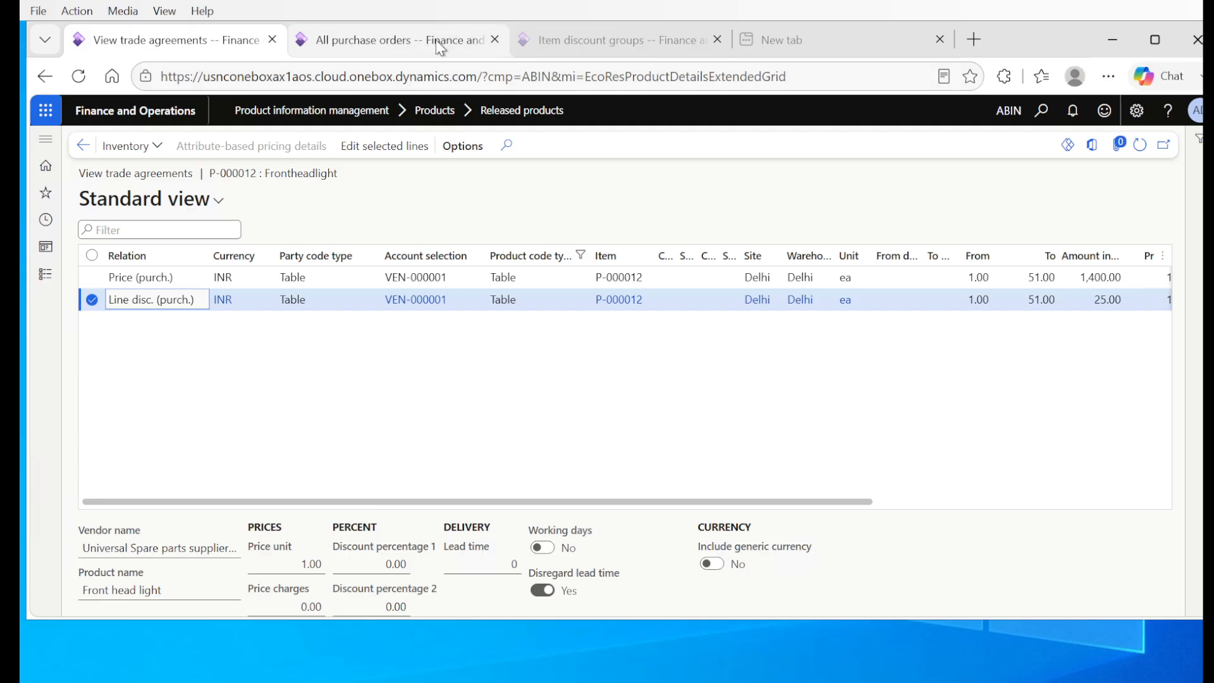
pyautogui.click(384, 146)
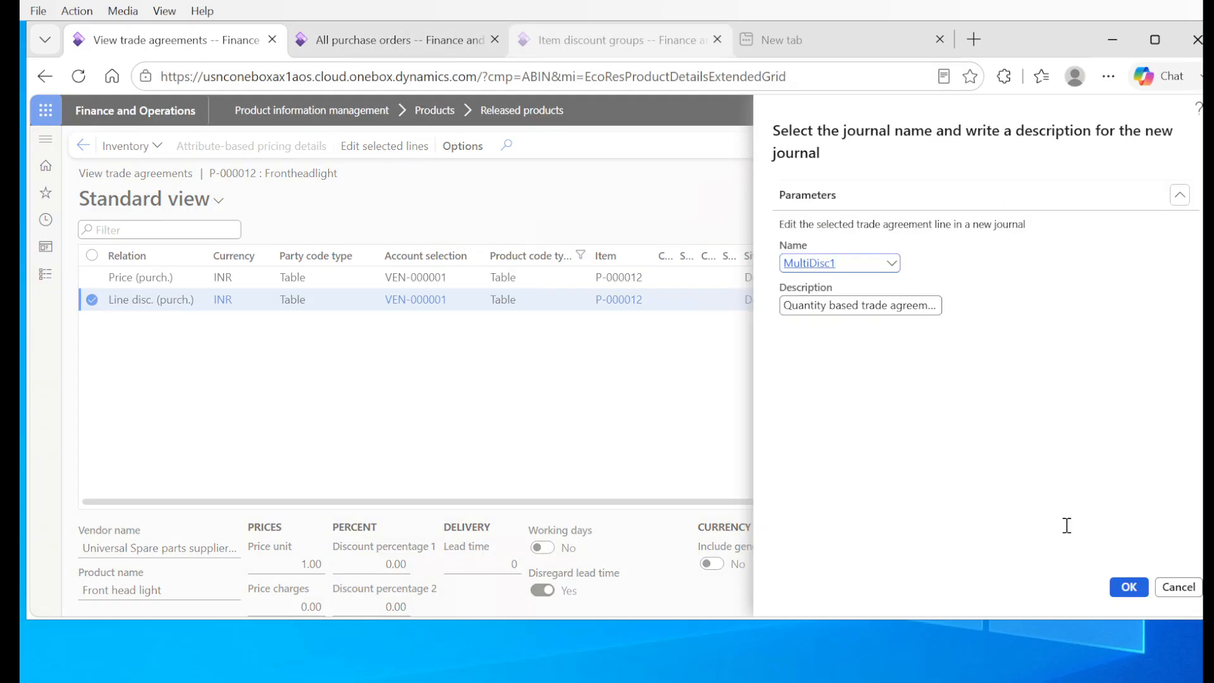
pyautogui.click(1137, 594)
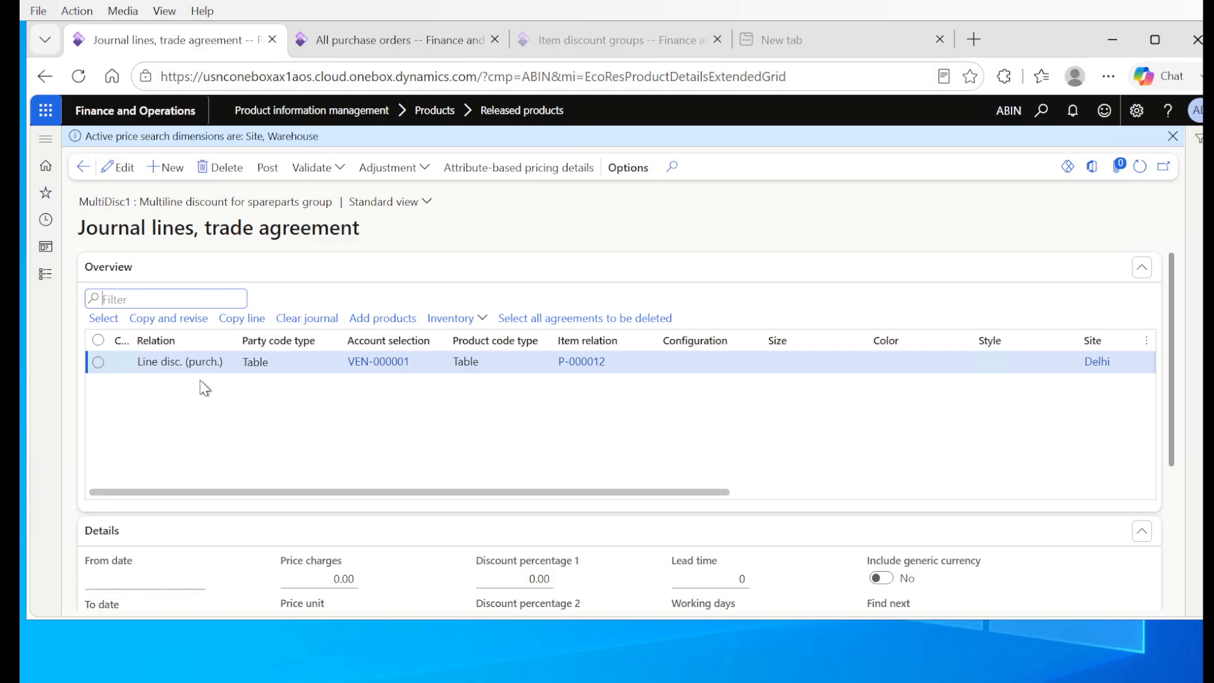
pyautogui.click(228, 364)
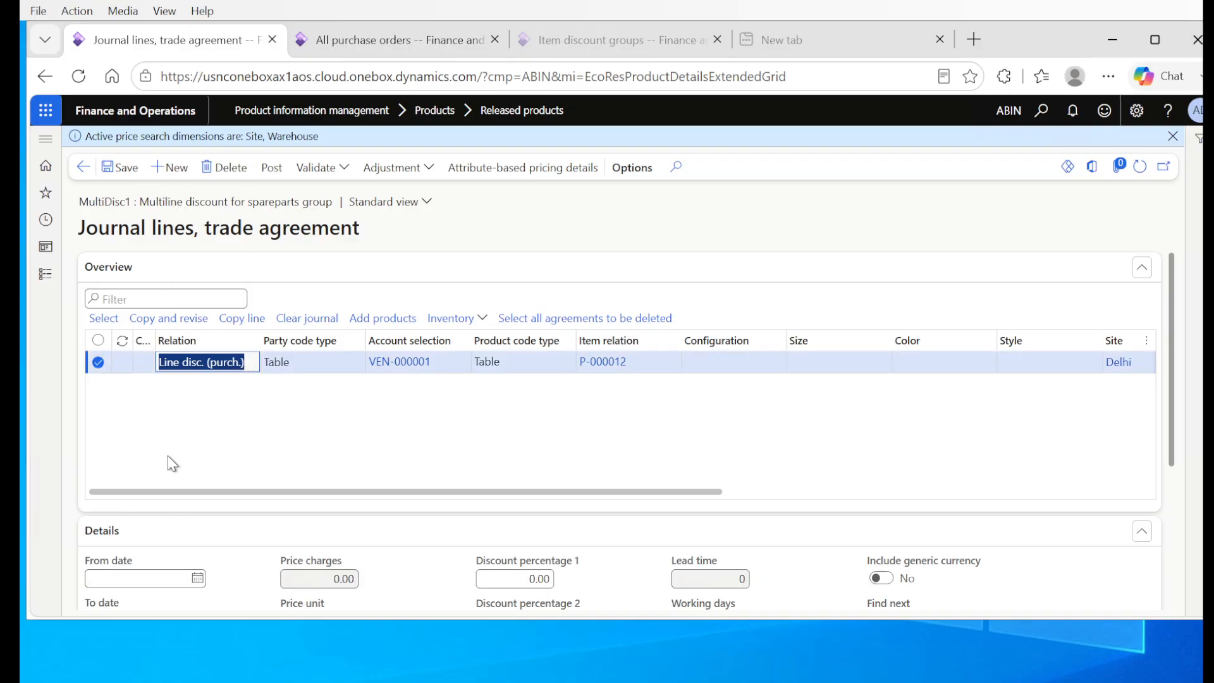
# Review the journal line's item, site, warehouse, quantity range and discount amount, and return to the line discount entry in the trade agreements
pyautogui.click(227, 394)
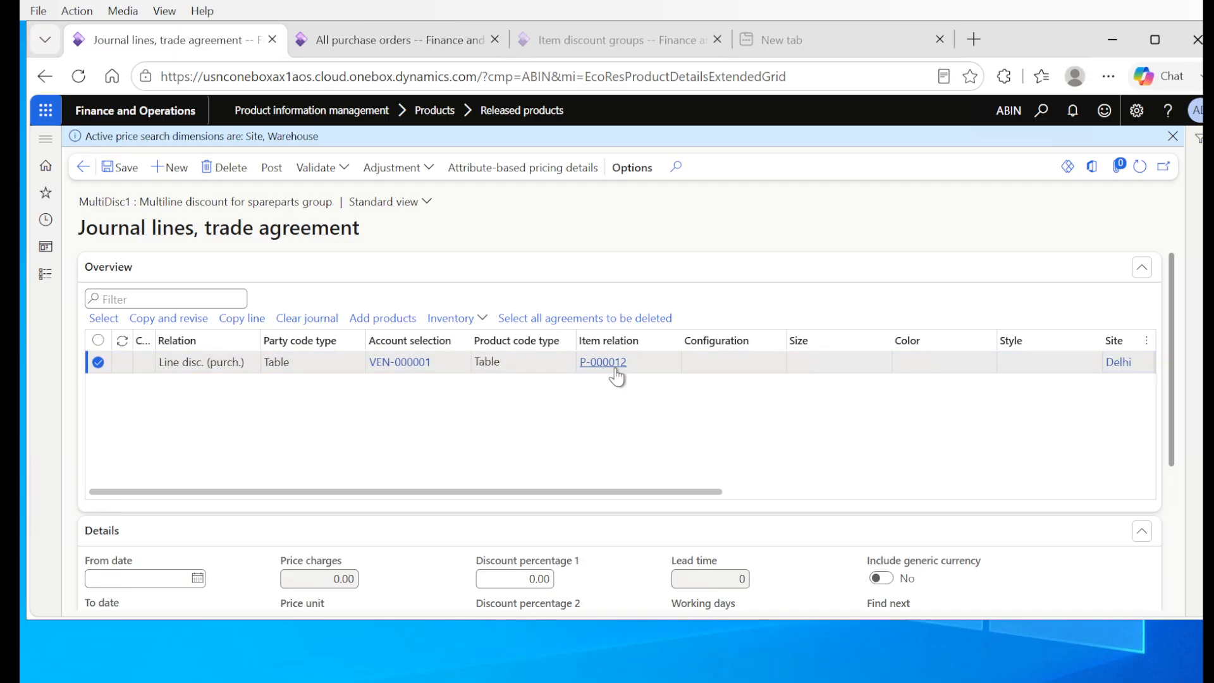
pyautogui.moveTo(703, 492); pyautogui.dragTo(1000, 499)
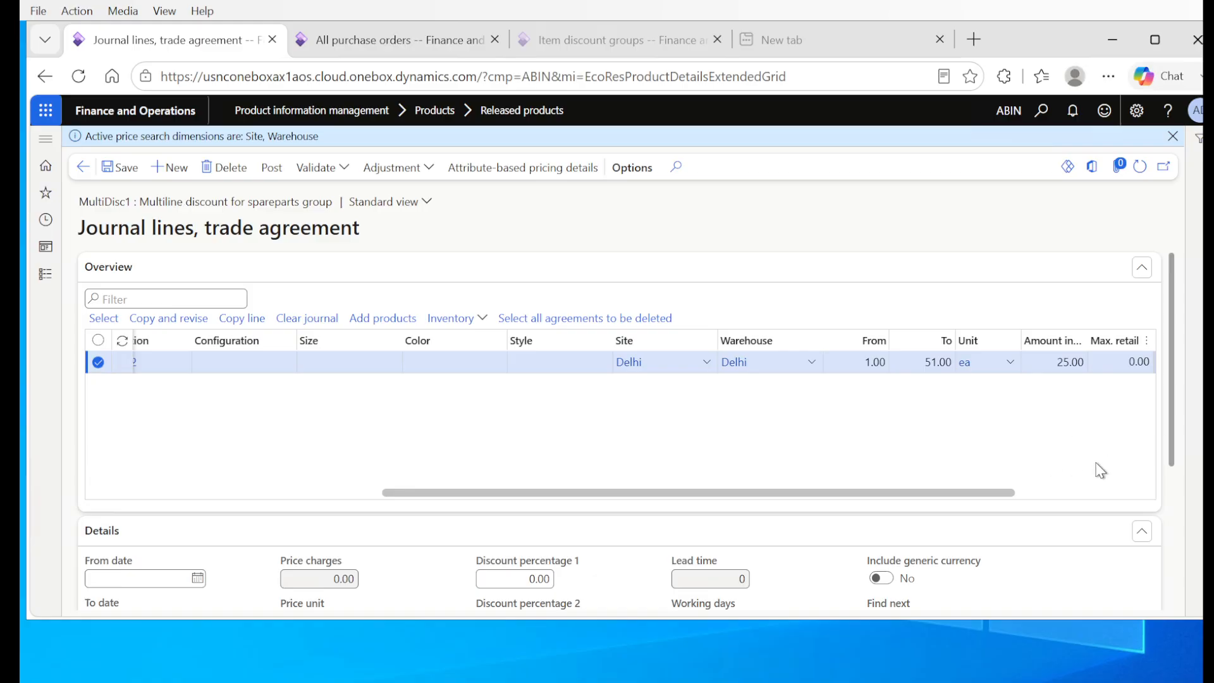
pyautogui.moveTo(1011, 492); pyautogui.dragTo(1101, 499)
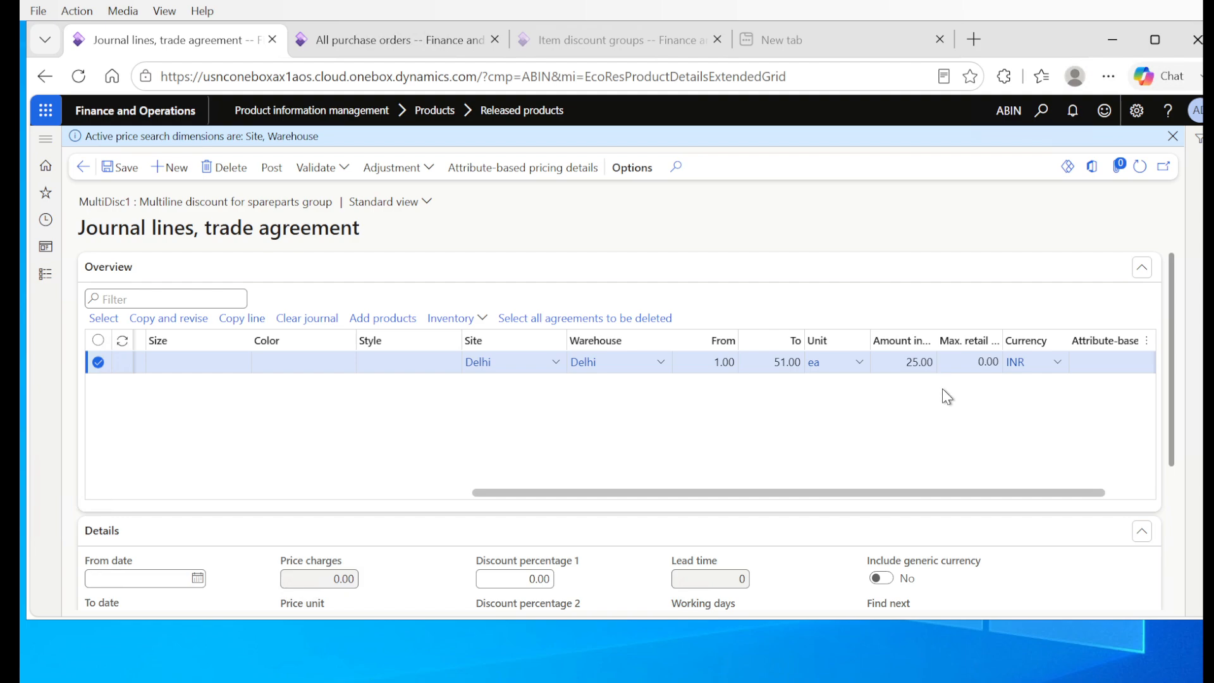
pyautogui.moveTo(477, 493); pyautogui.dragTo(97, 509)
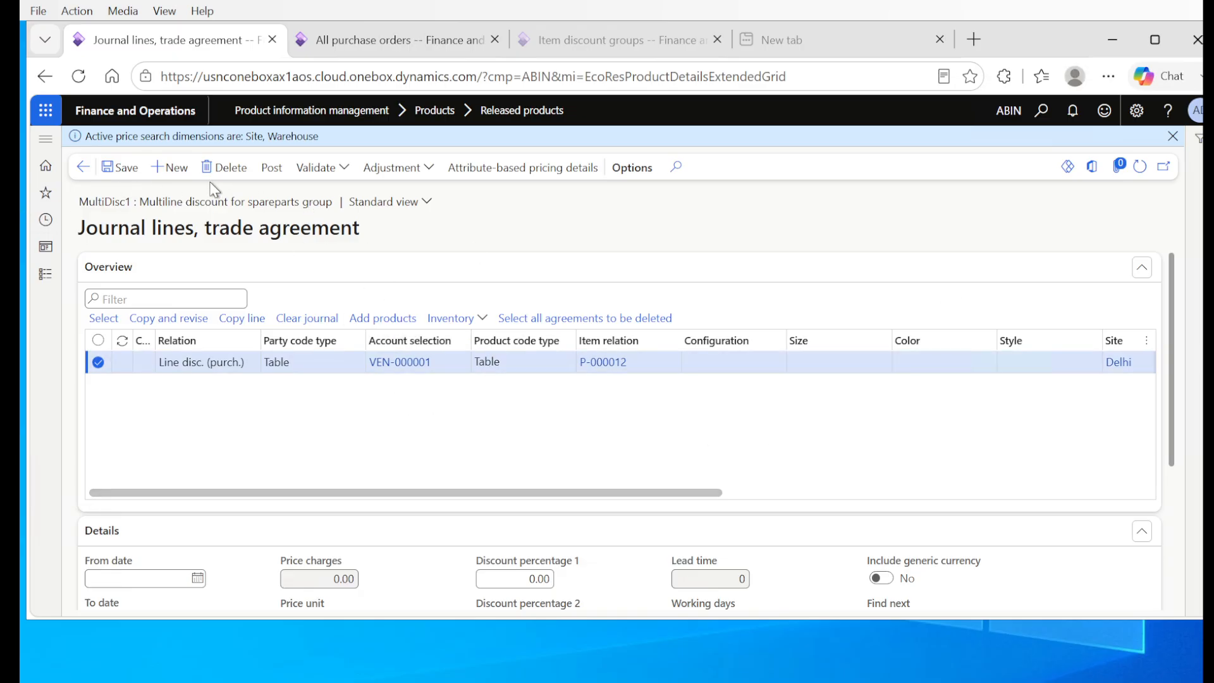
pyautogui.click(88, 172)
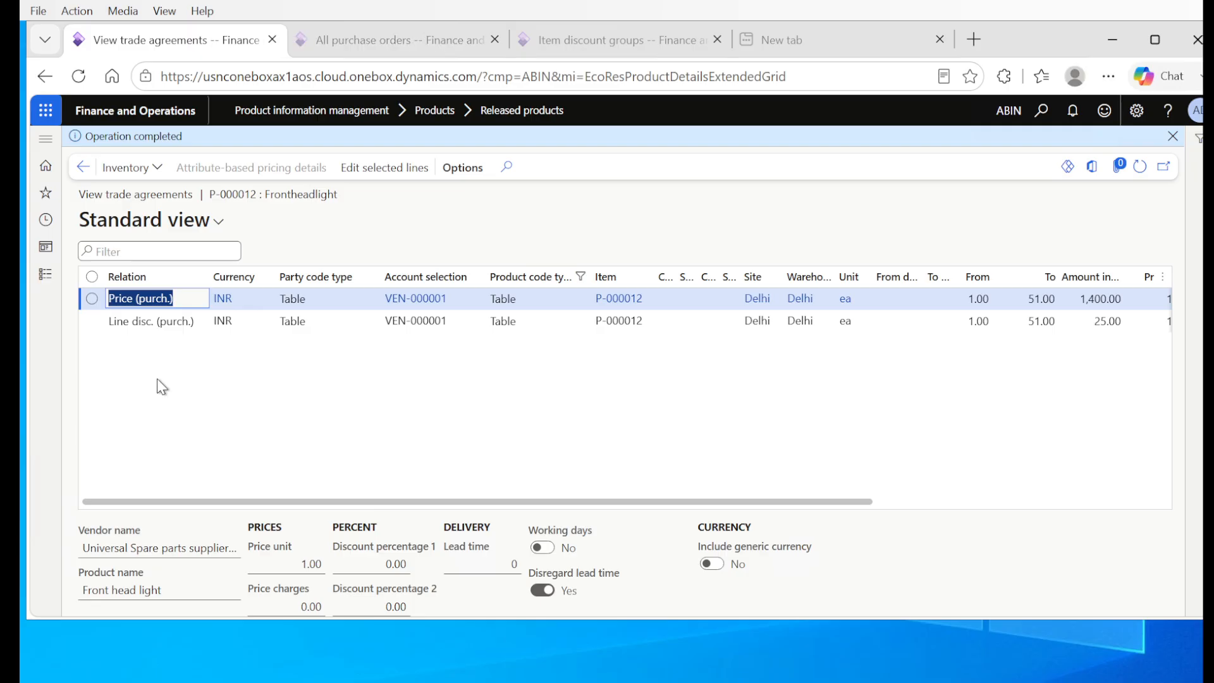
pyautogui.click(149, 334)
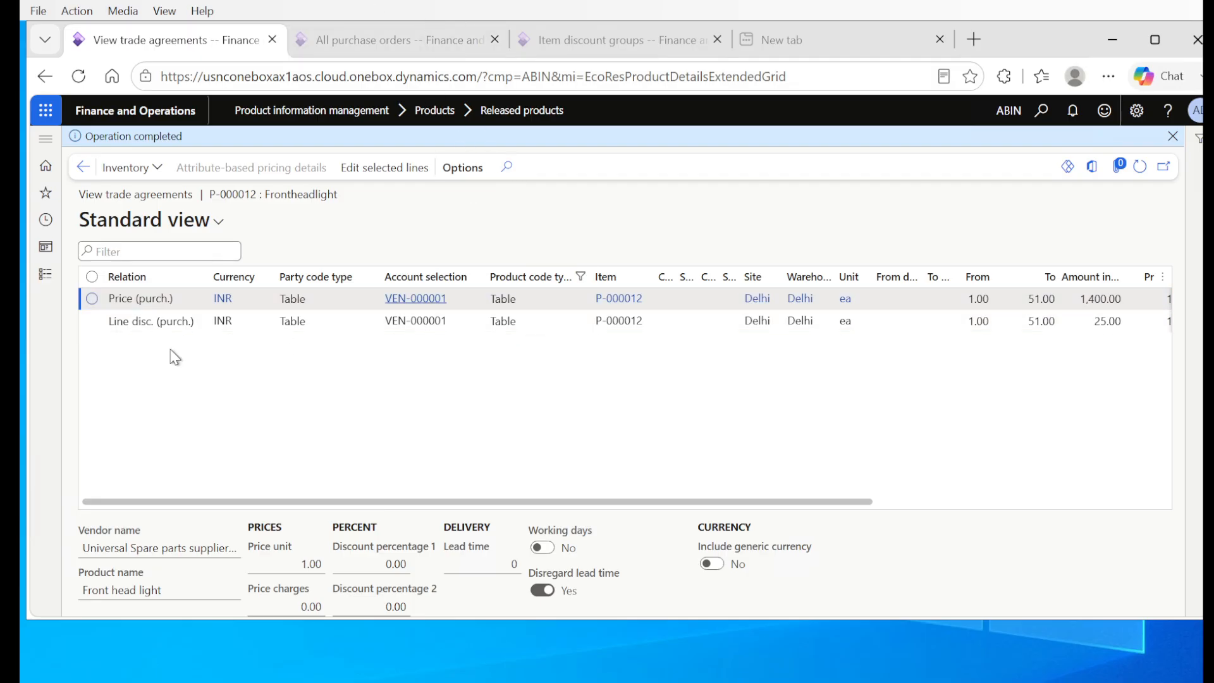
pyautogui.click(106, 328)
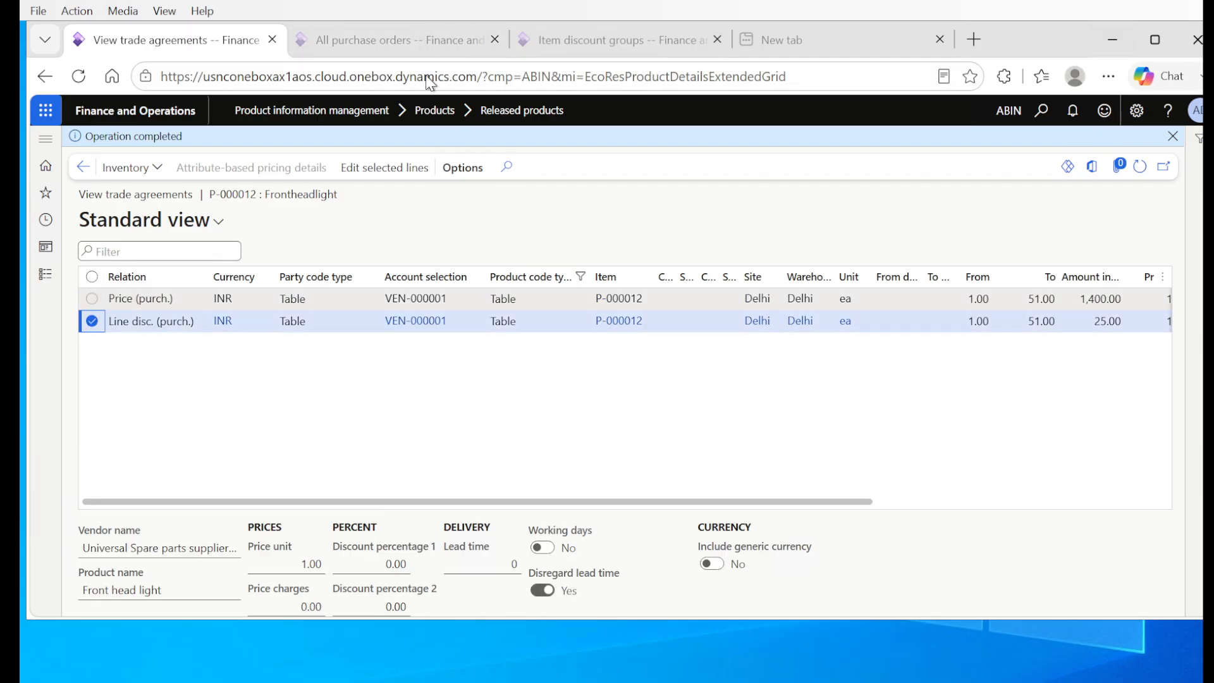
# Start a new purchase order for the vendor Universal Spare parts supplier Ltd in the purchase orders list
pyautogui.click(417, 45)
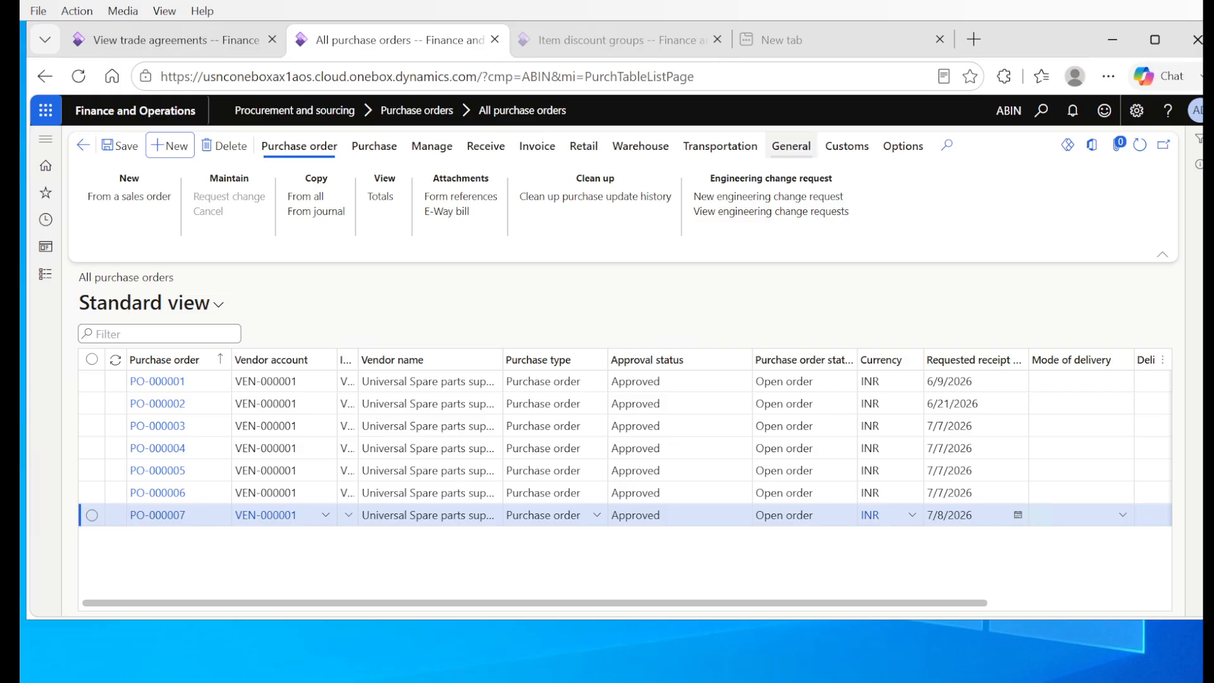
pyautogui.click(169, 146)
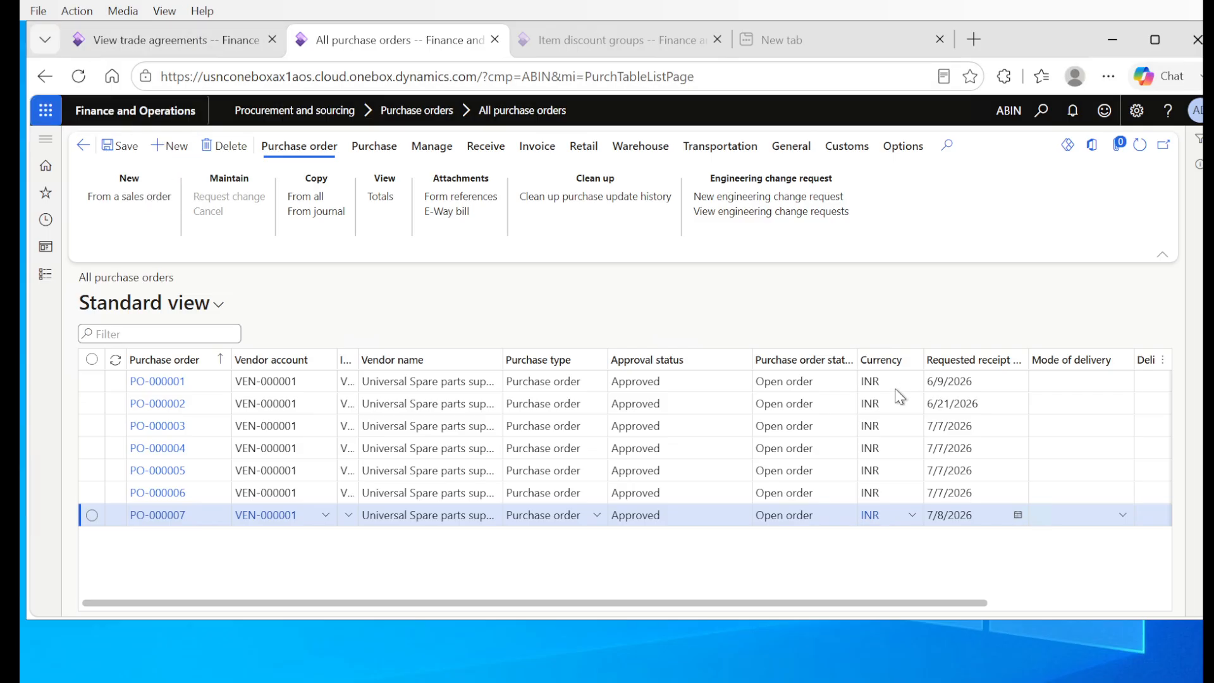
pyautogui.click(890, 288)
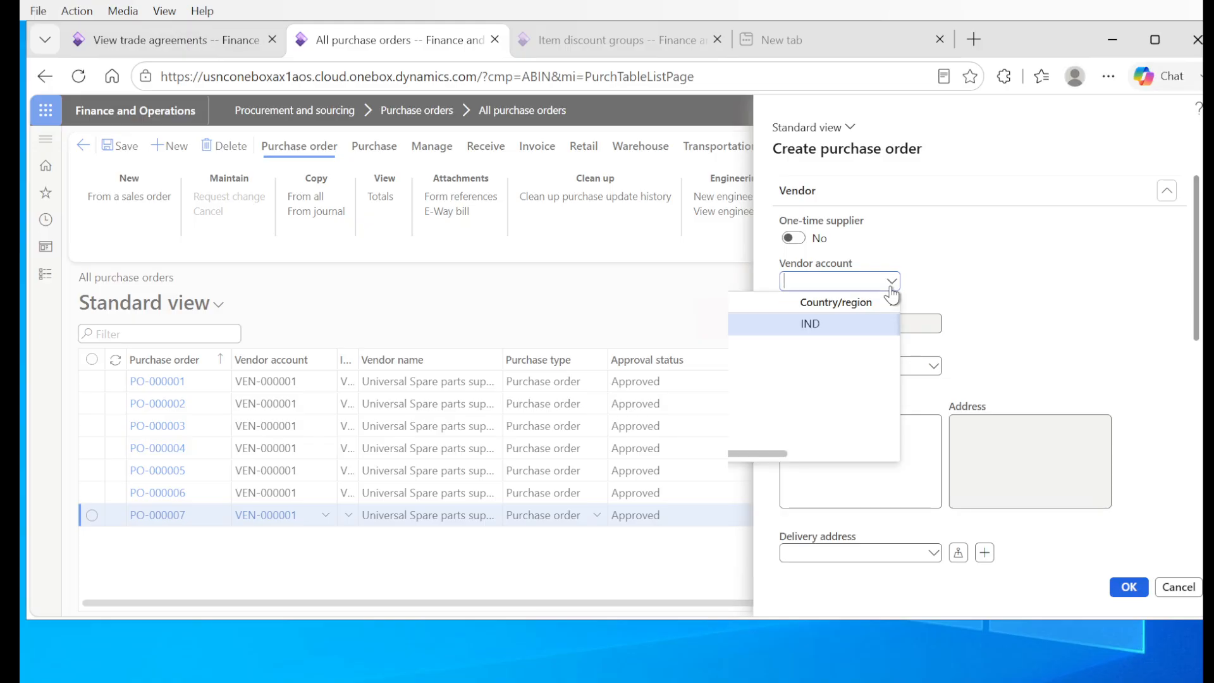
pyautogui.click(670, 328)
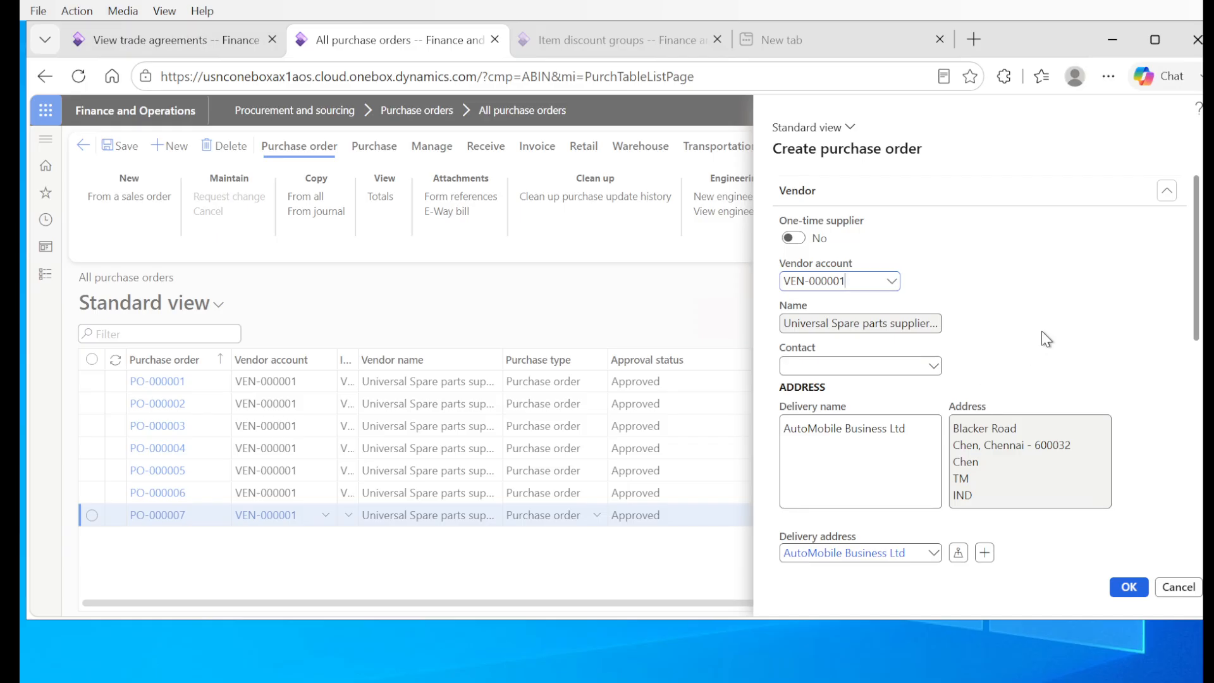
# Set the new purchase order's site and warehouse to Delhi and create the order
pyautogui.scroll(-5, 968, 354)
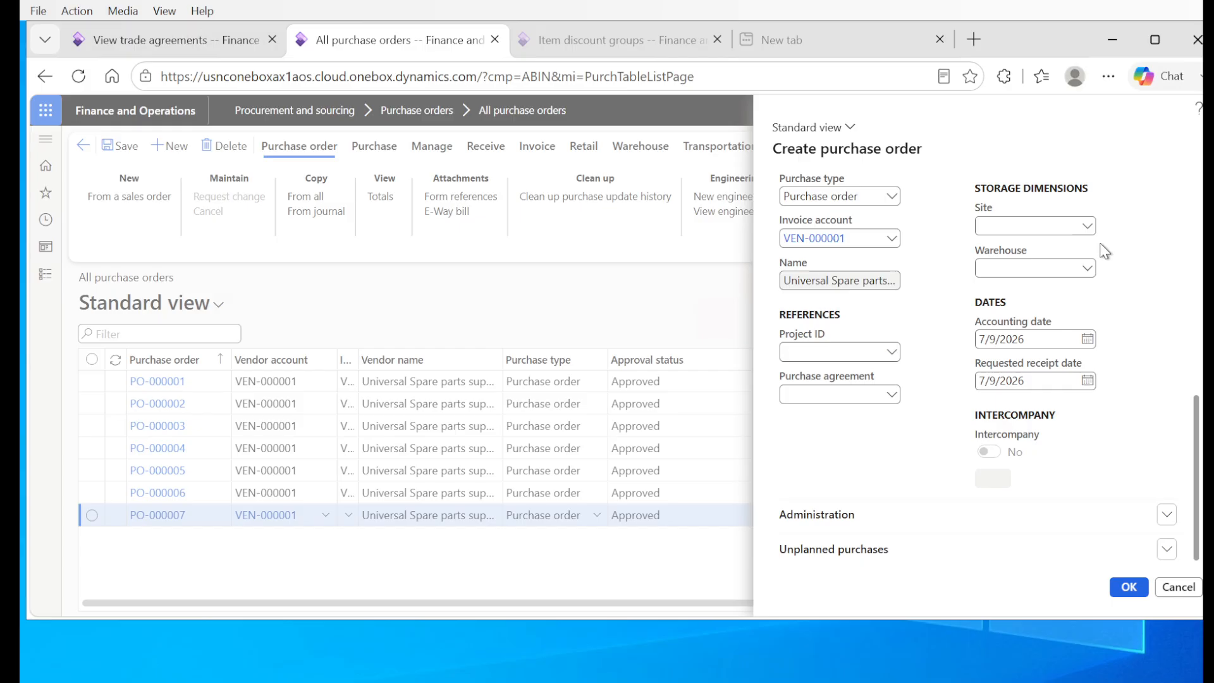
pyautogui.click(1087, 226)
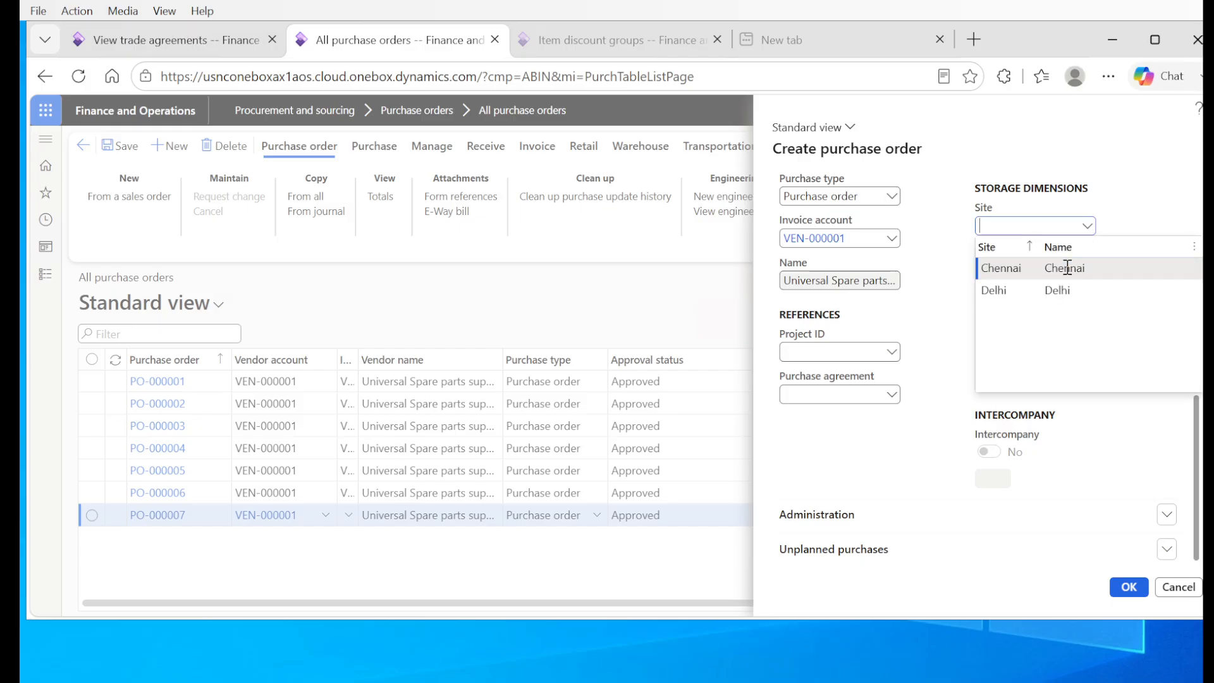
pyautogui.click(1040, 289)
pyautogui.click(1085, 268)
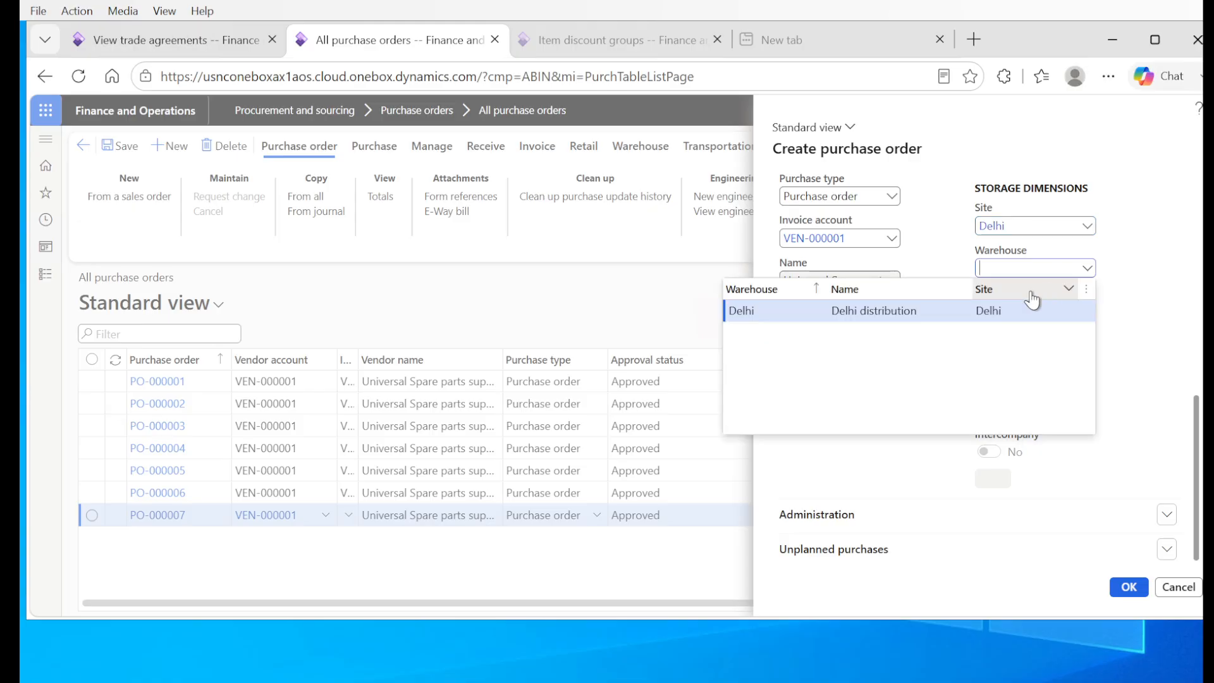
pyautogui.click(984, 310)
pyautogui.click(1122, 587)
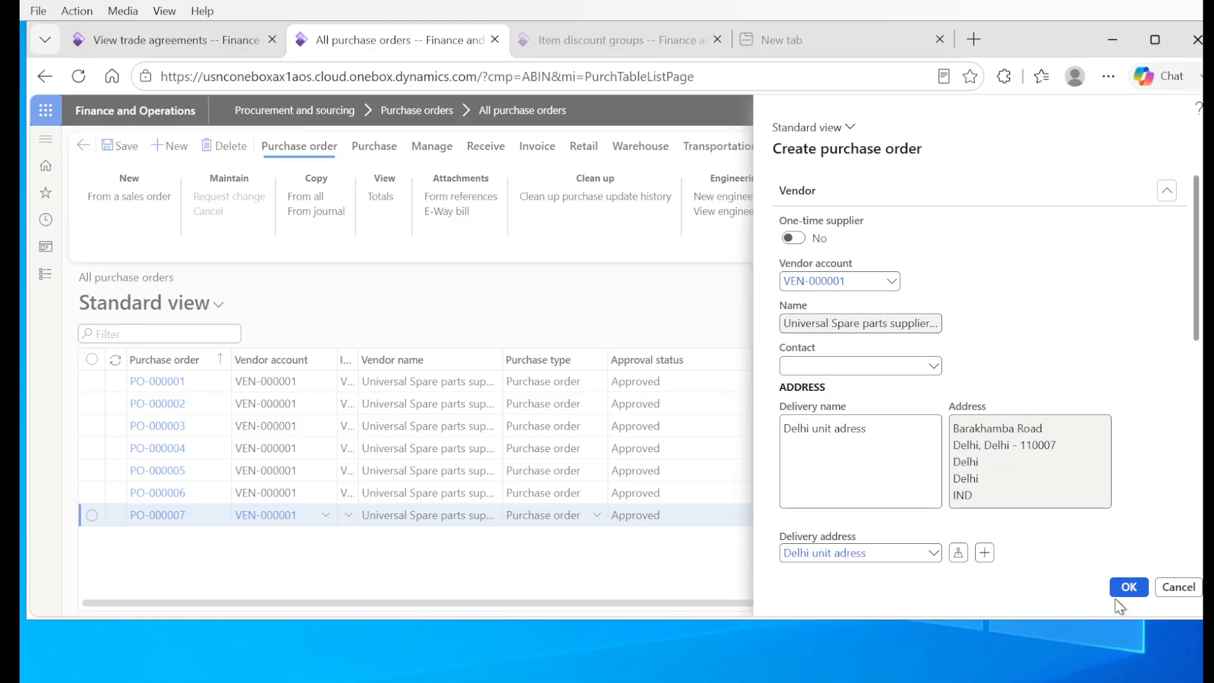
pyautogui.click(1129, 587)
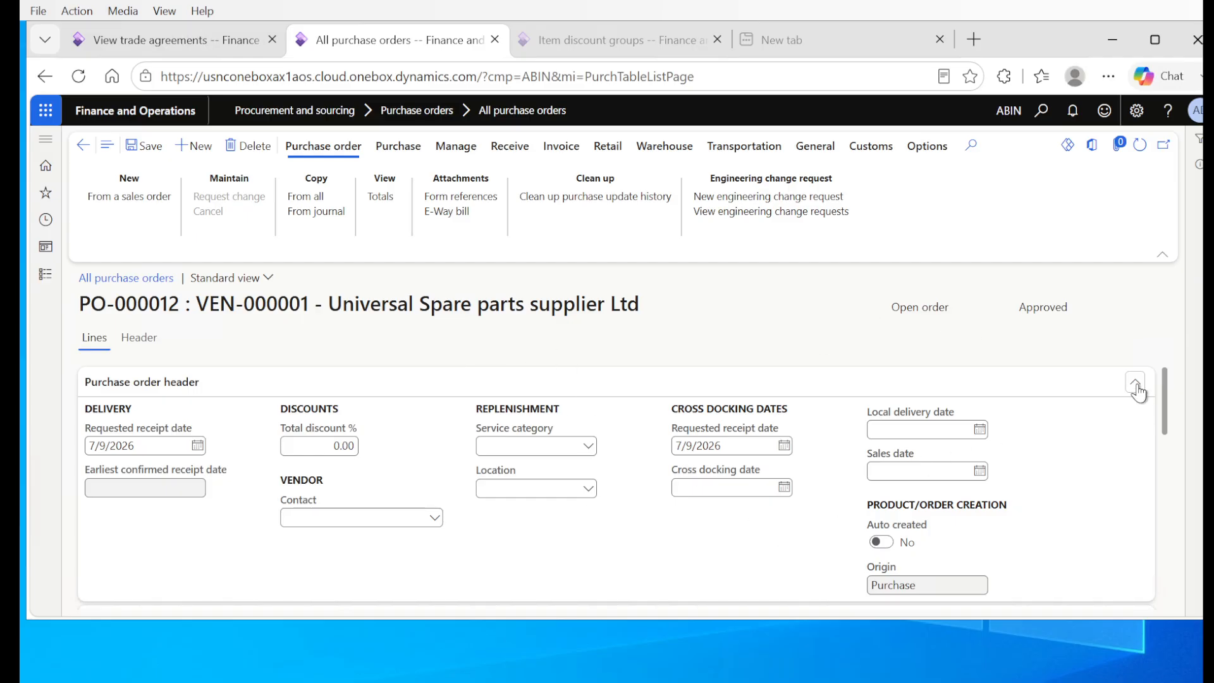
# Enter item P-000012, Front head light, on the first purchase order line
pyautogui.moveTo(1169, 415); pyautogui.dragTo(1169, 456)
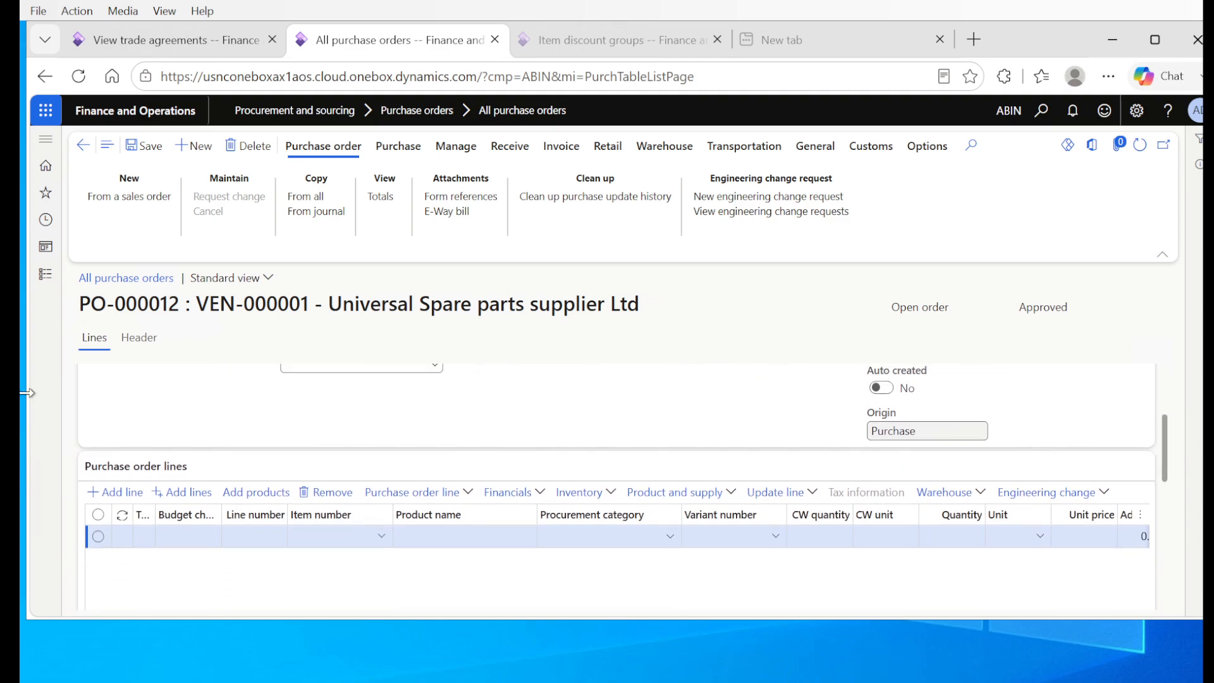
pyautogui.click(381, 537)
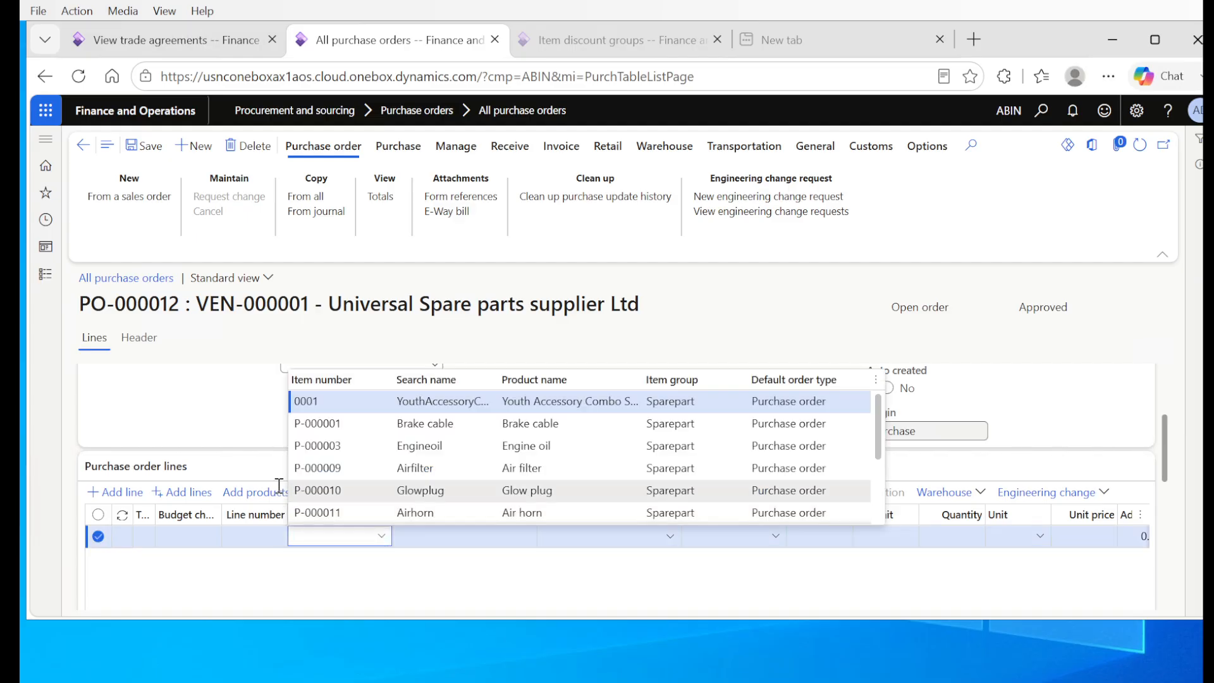
pyautogui.scroll(-5, 325, 502)
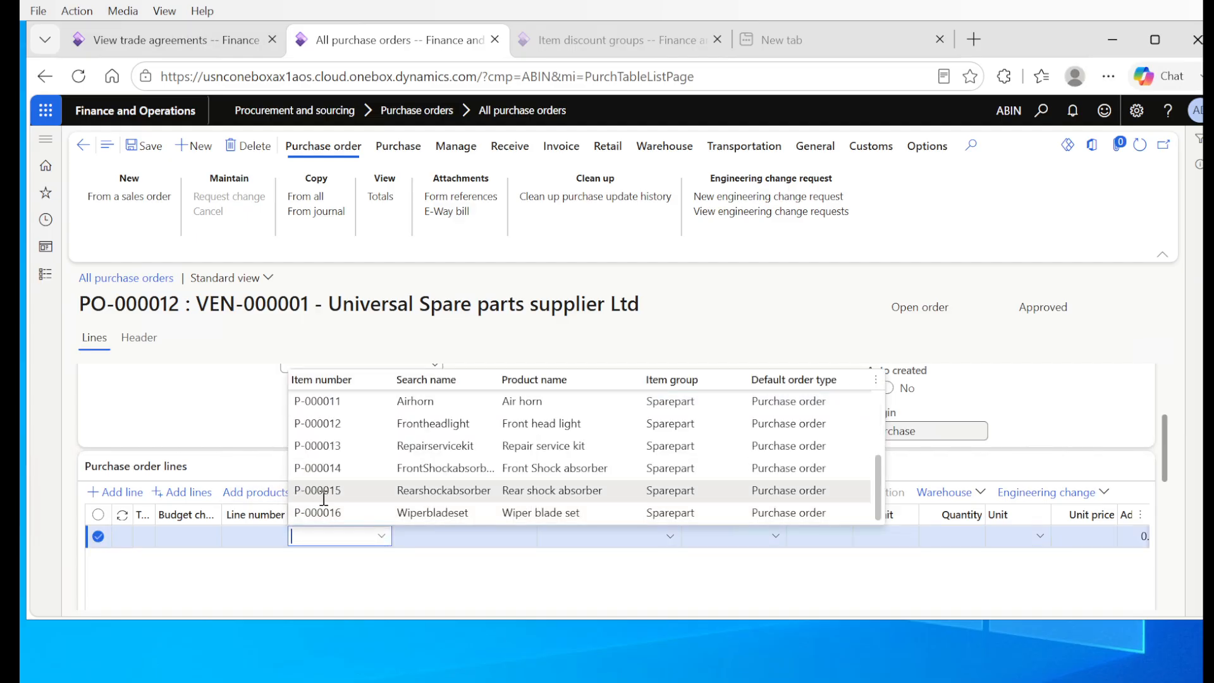
pyautogui.click(315, 423)
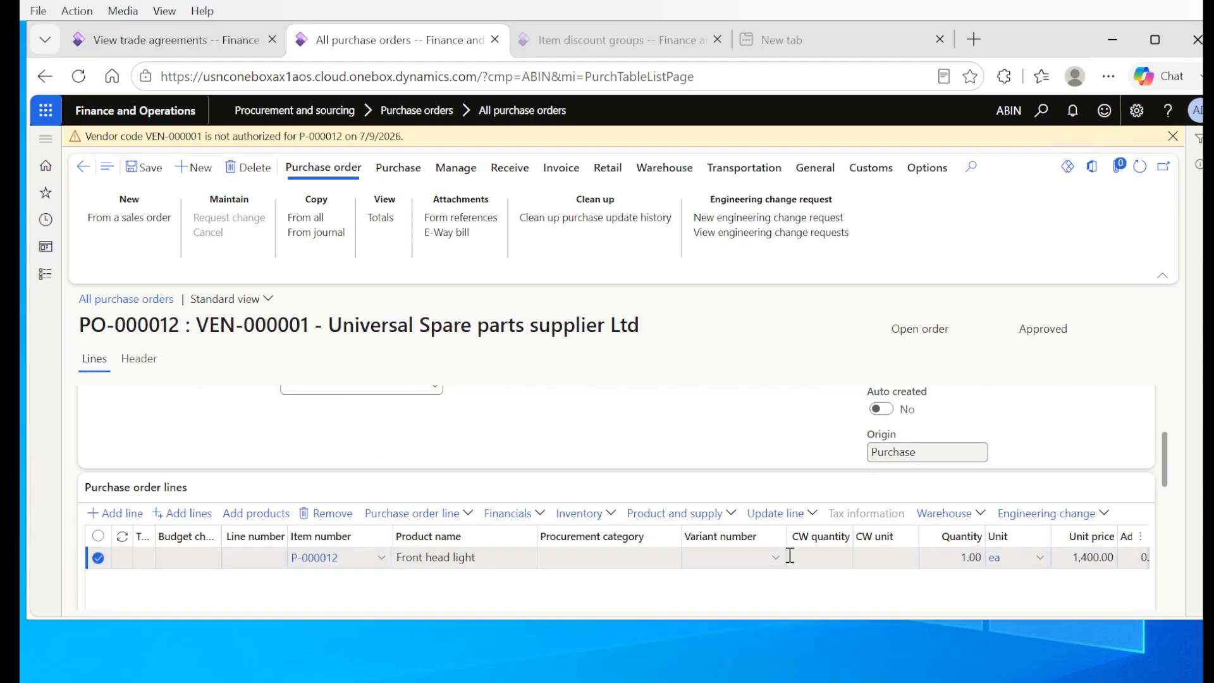
# Compare the order line's unit price, discount and net amount with the product's purchase price and line discount trade agreements
pyautogui.moveTo(1166, 464); pyautogui.dragTo(1168, 499)
pyautogui.moveTo(730, 547); pyautogui.dragTo(871, 555)
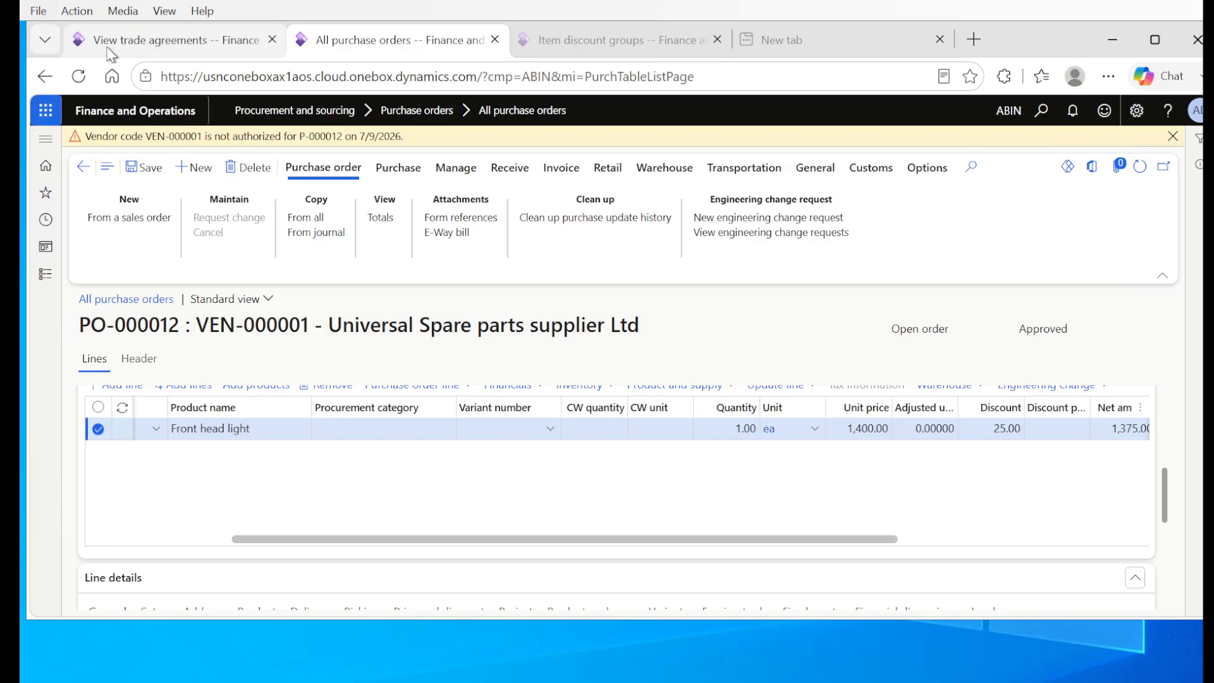
pyautogui.click(126, 39)
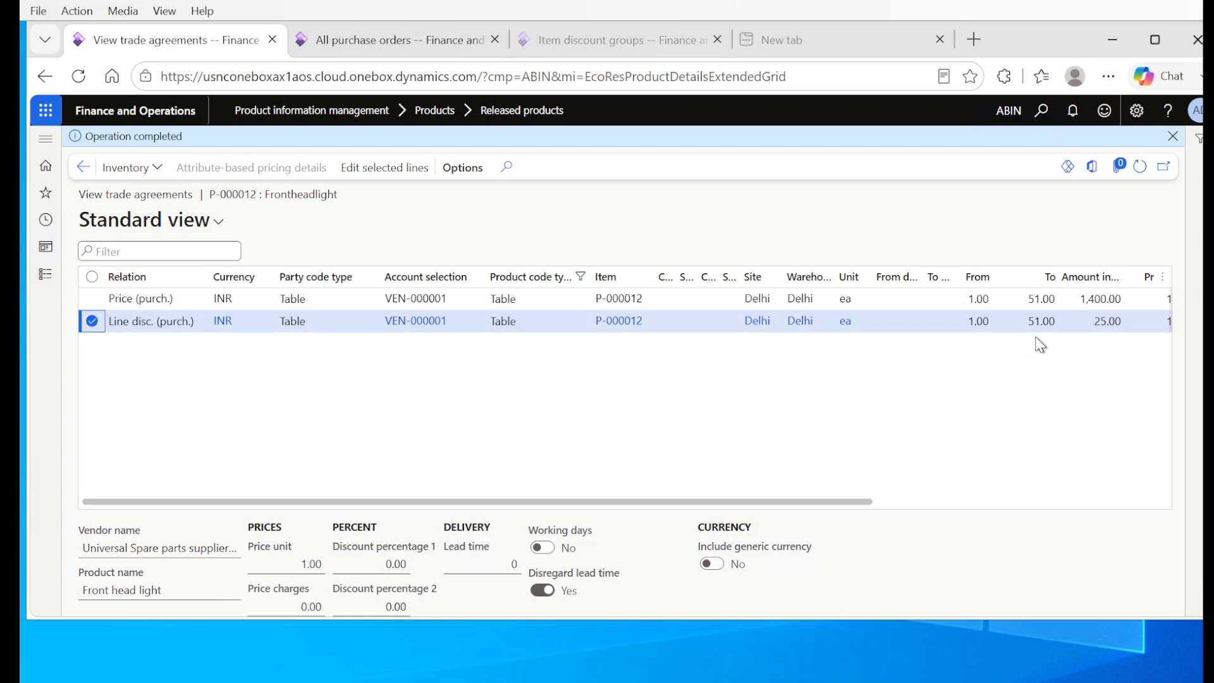
pyautogui.click(345, 40)
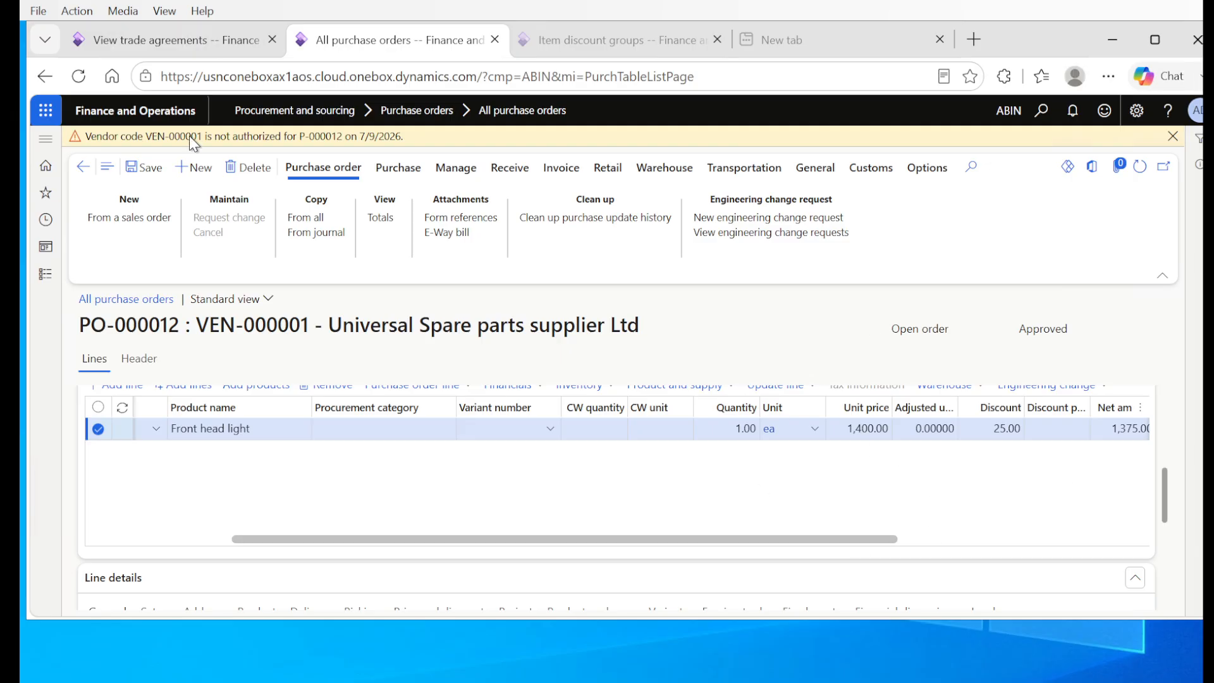
pyautogui.click(177, 41)
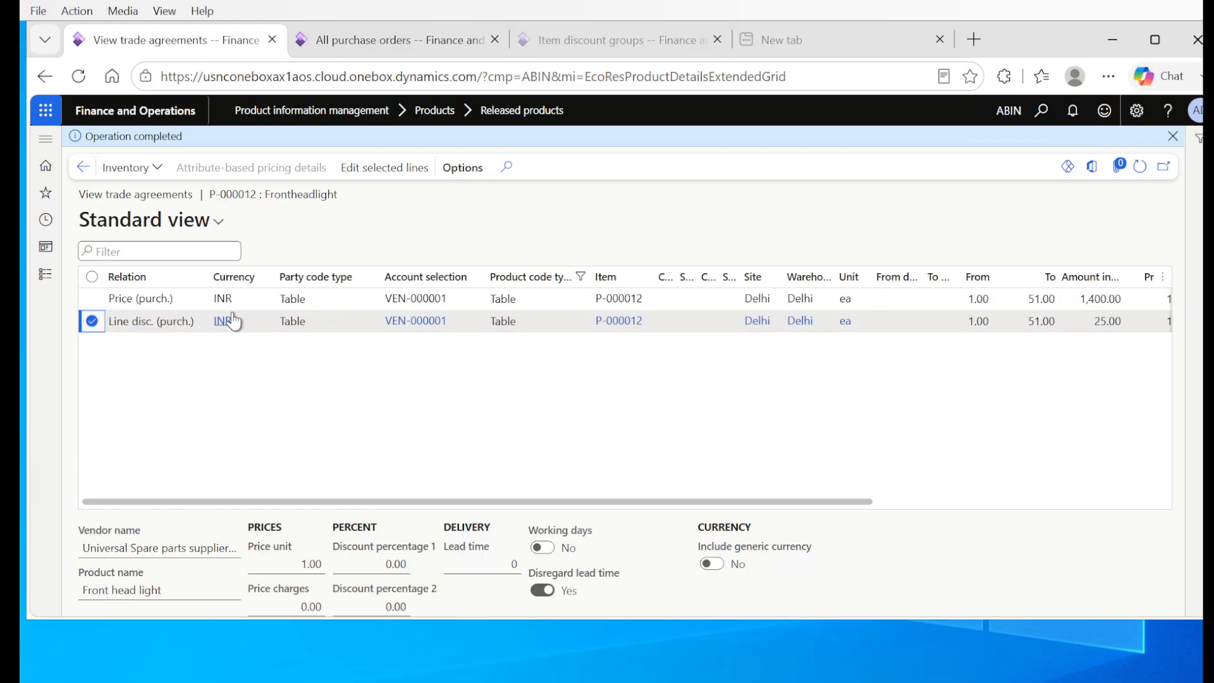
pyautogui.moveTo(234, 303)
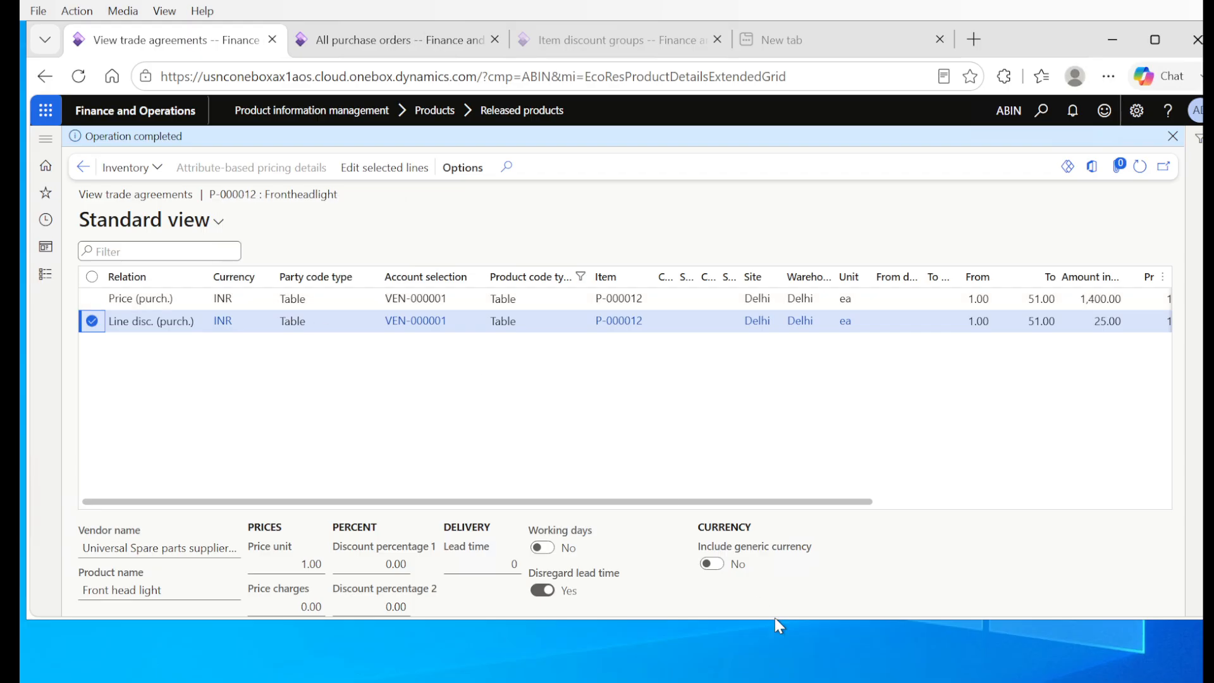
pyautogui.click(443, 38)
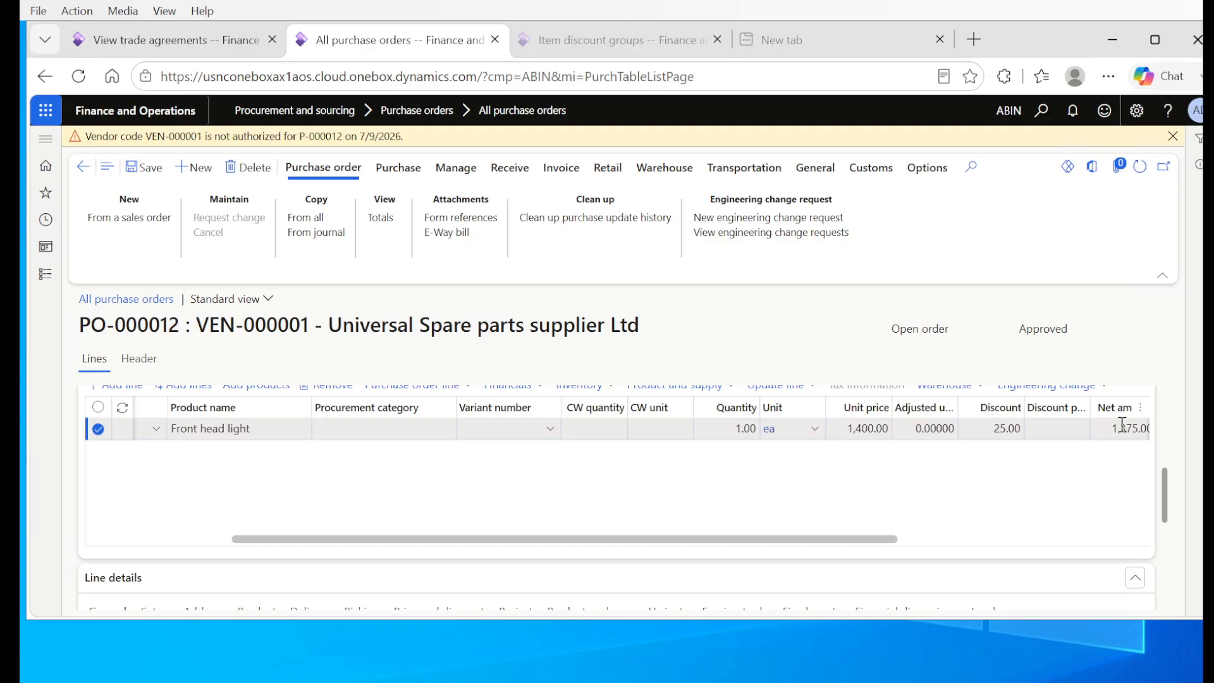
pyautogui.moveTo(871, 545); pyautogui.dragTo(703, 557)
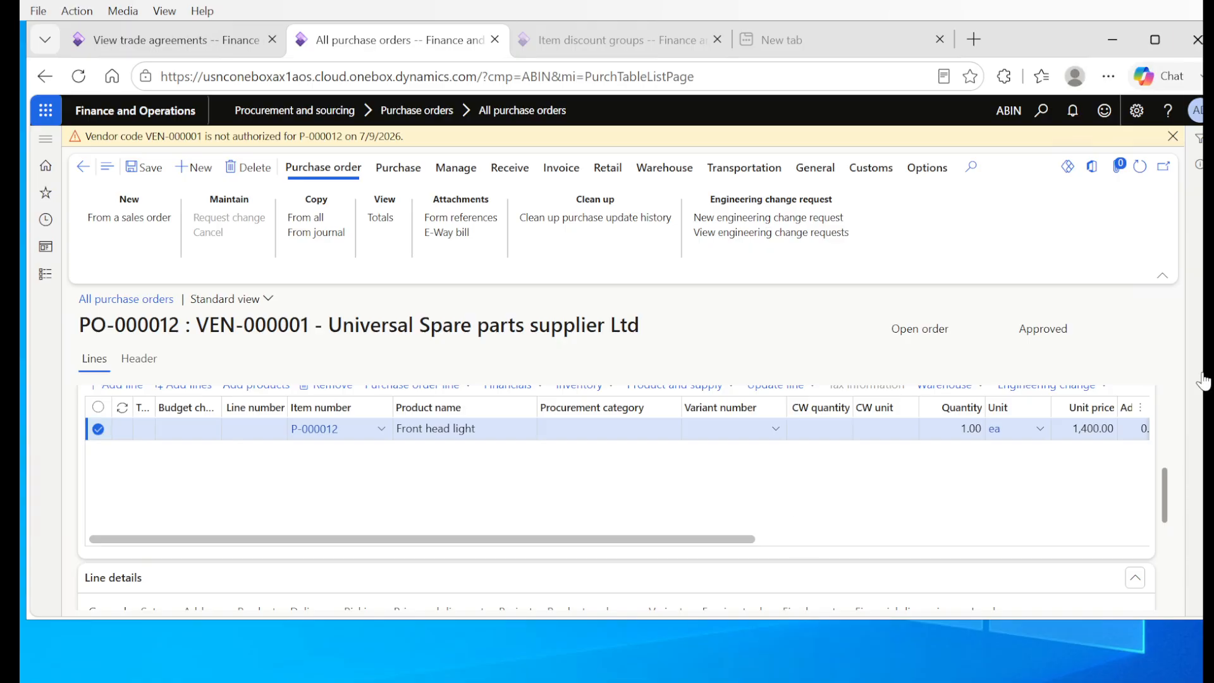
pyautogui.click(187, 42)
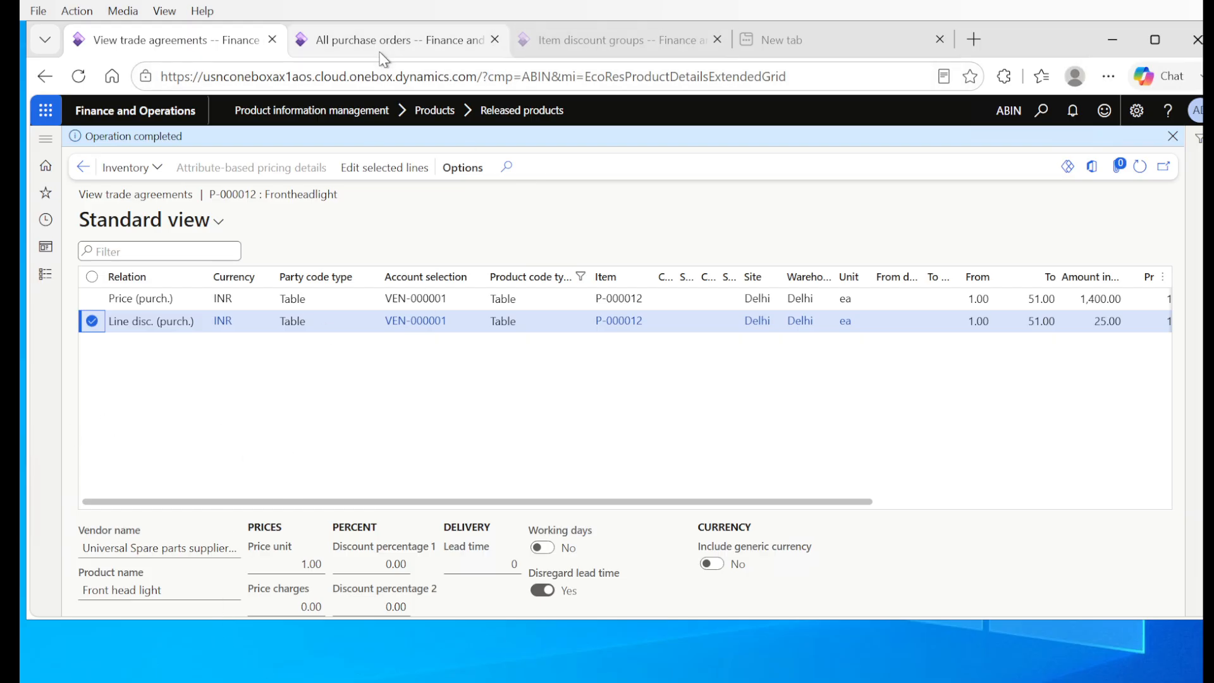
pyautogui.click(633, 44)
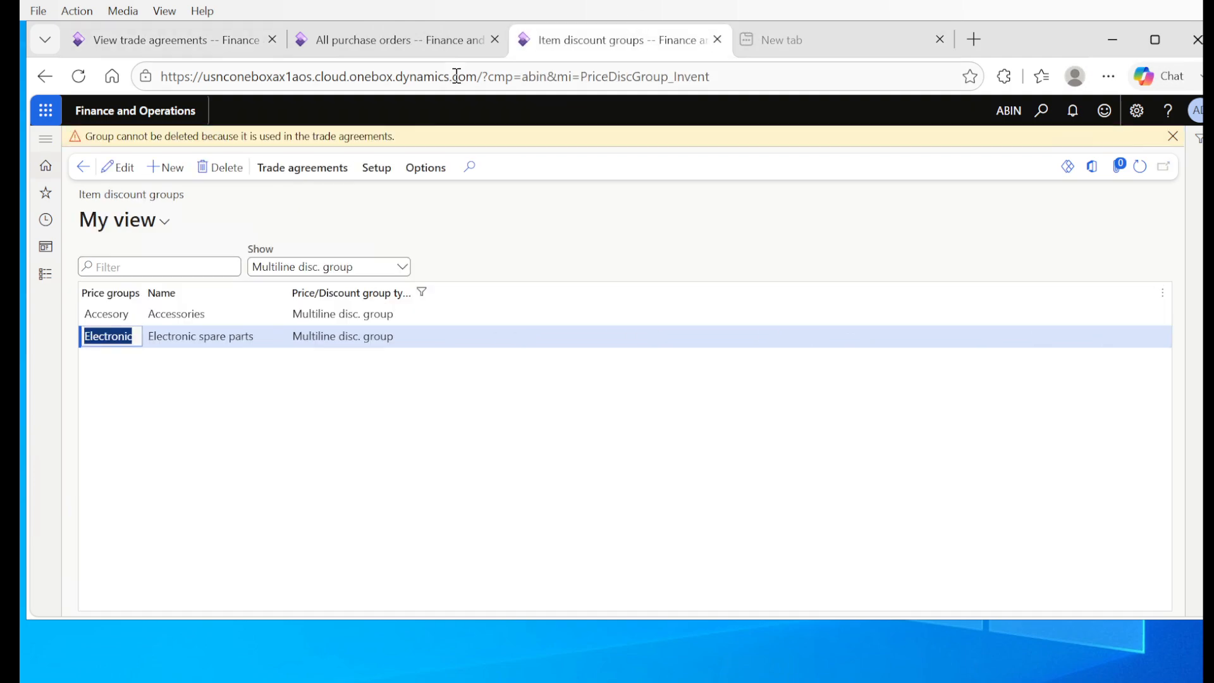
pyautogui.click(379, 51)
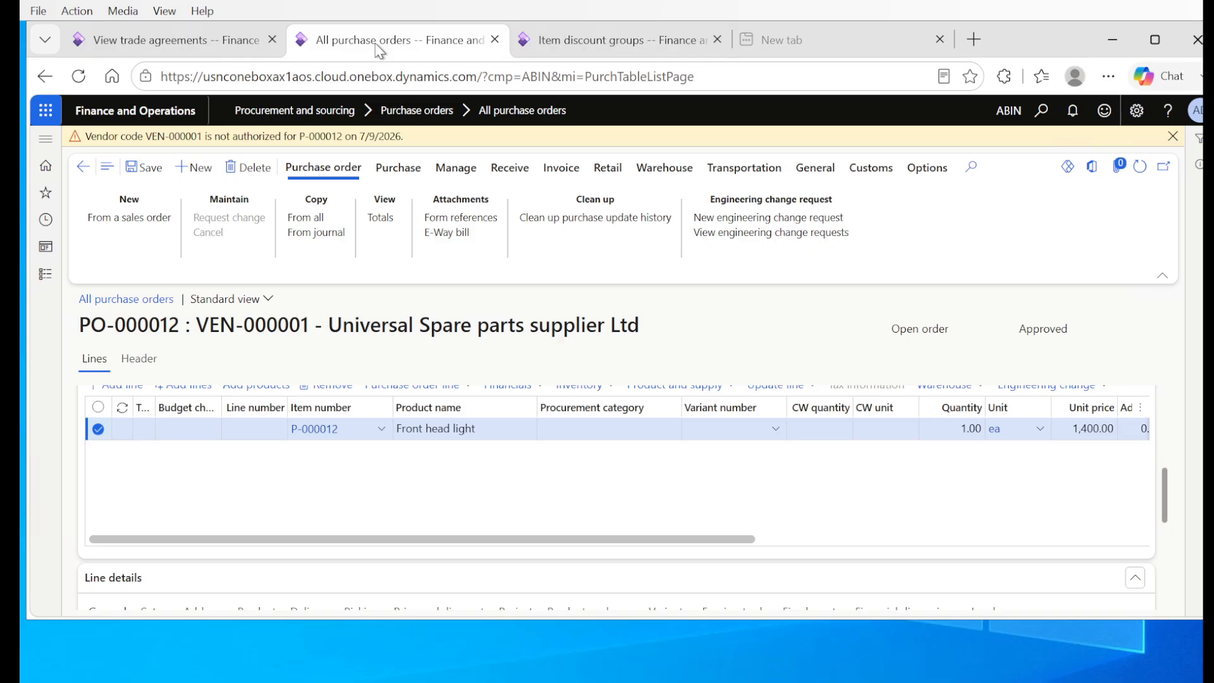
# Open the pricing and discount options in the Procurement and sourcing parameters
pyautogui.click(547, 45)
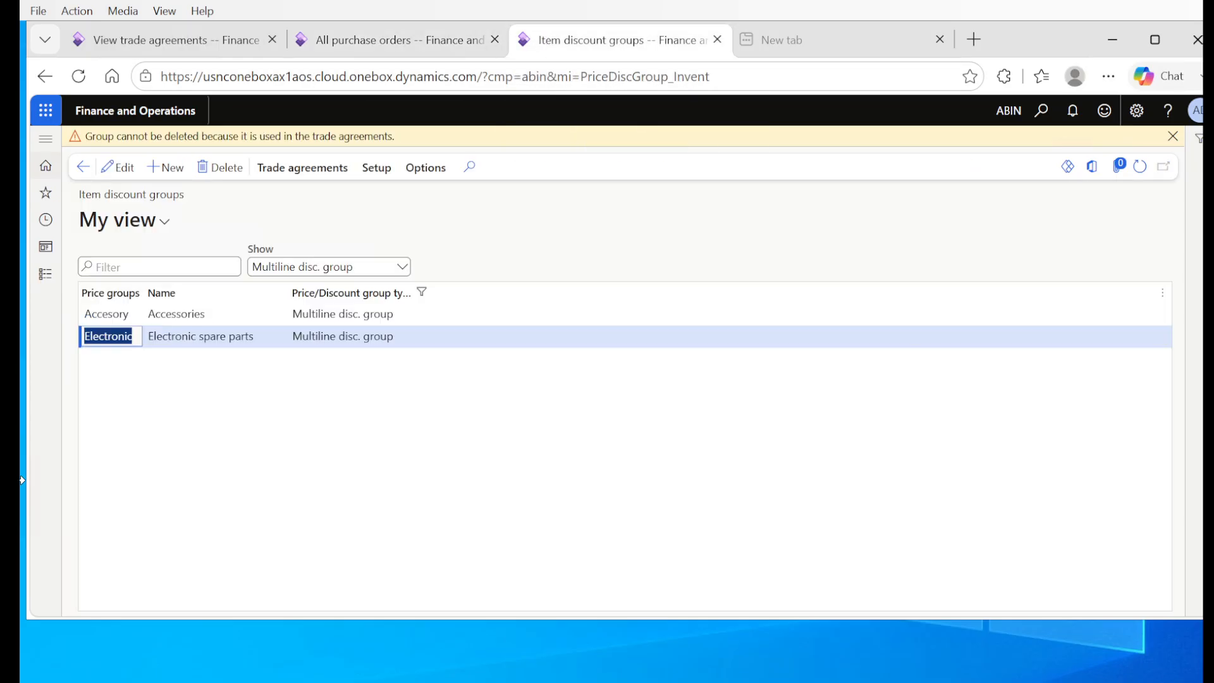
pyautogui.click(45, 276)
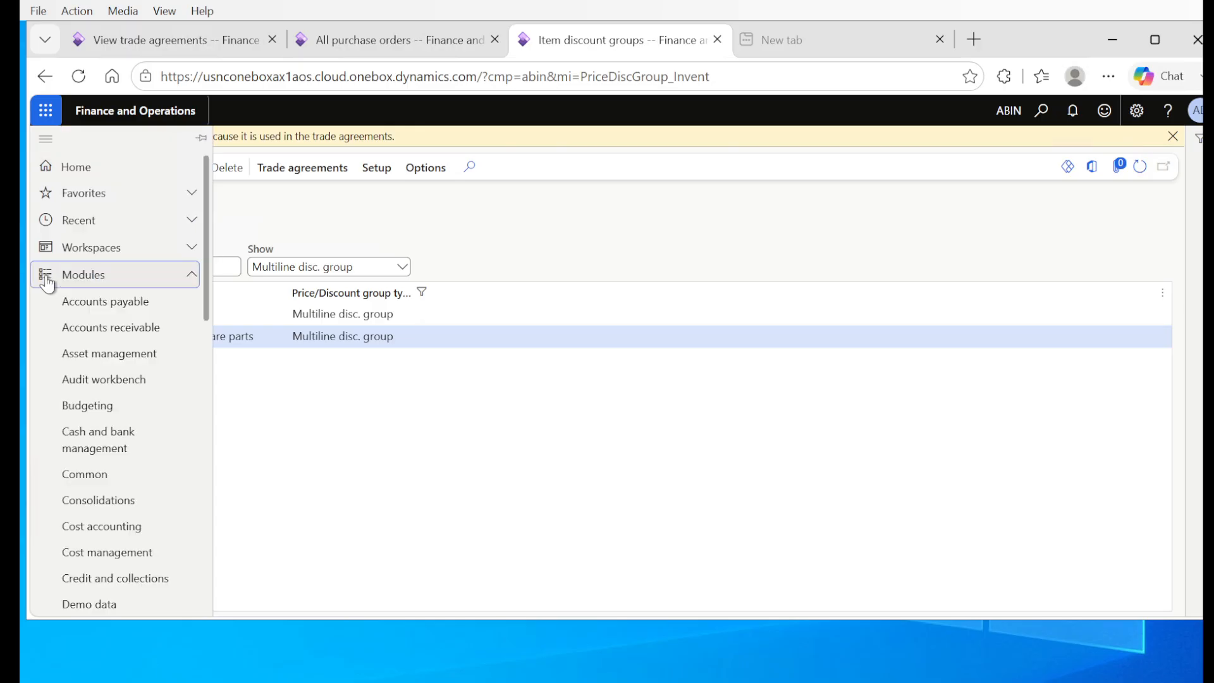
pyautogui.click(46, 279)
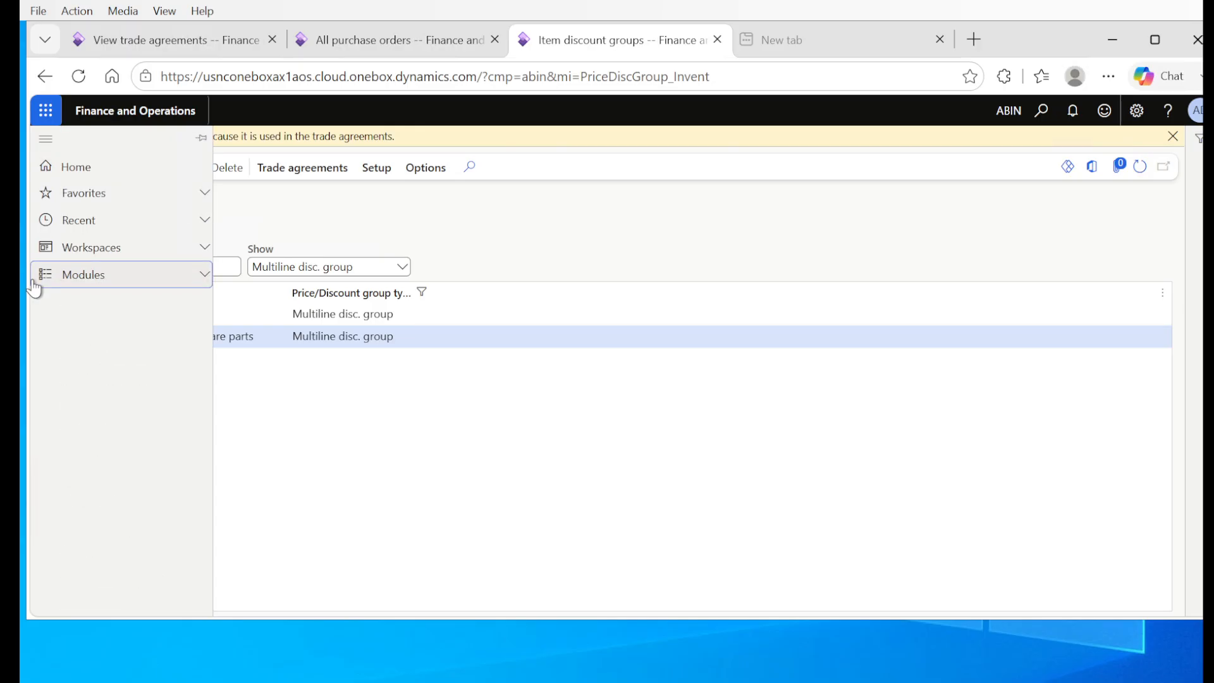
pyautogui.click(46, 276)
pyautogui.scroll(-6, 104, 442)
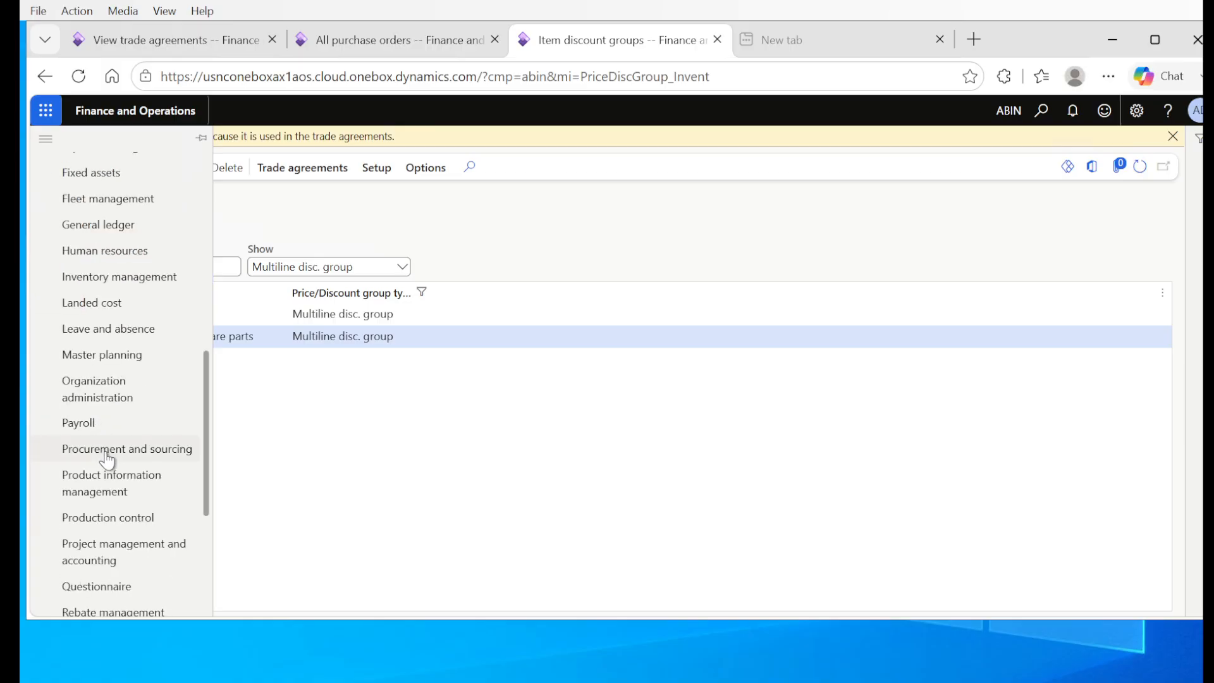
pyautogui.click(106, 452)
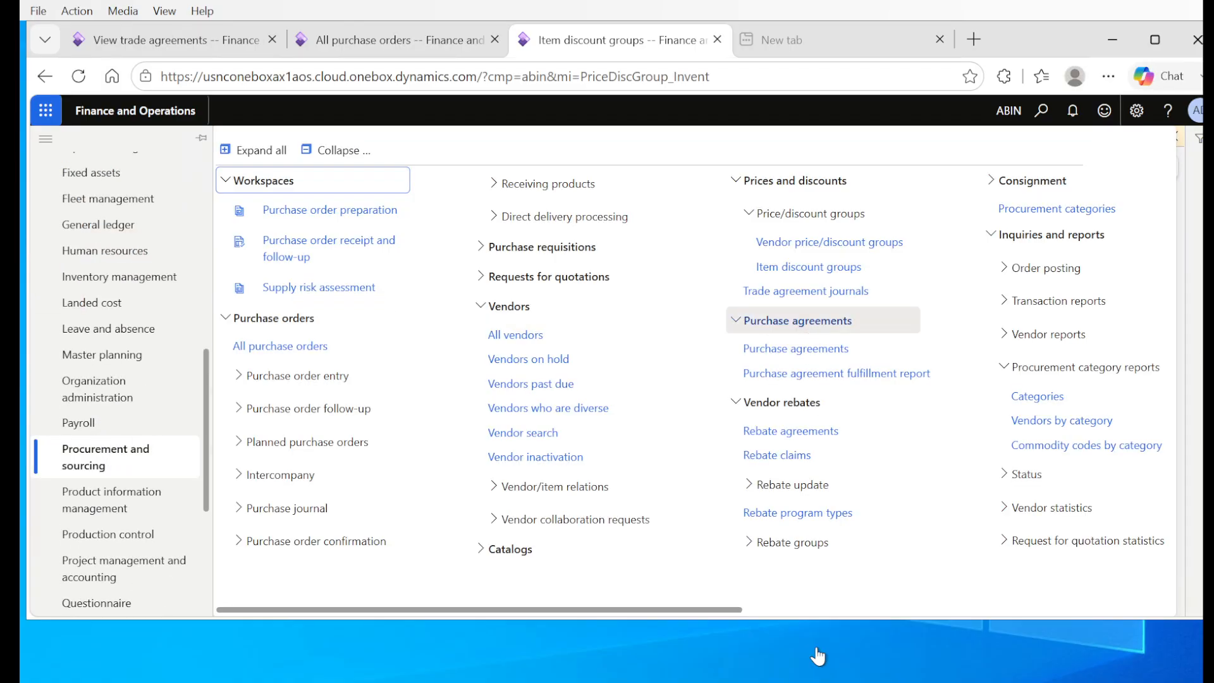
pyautogui.moveTo(713, 611); pyautogui.dragTo(1043, 590)
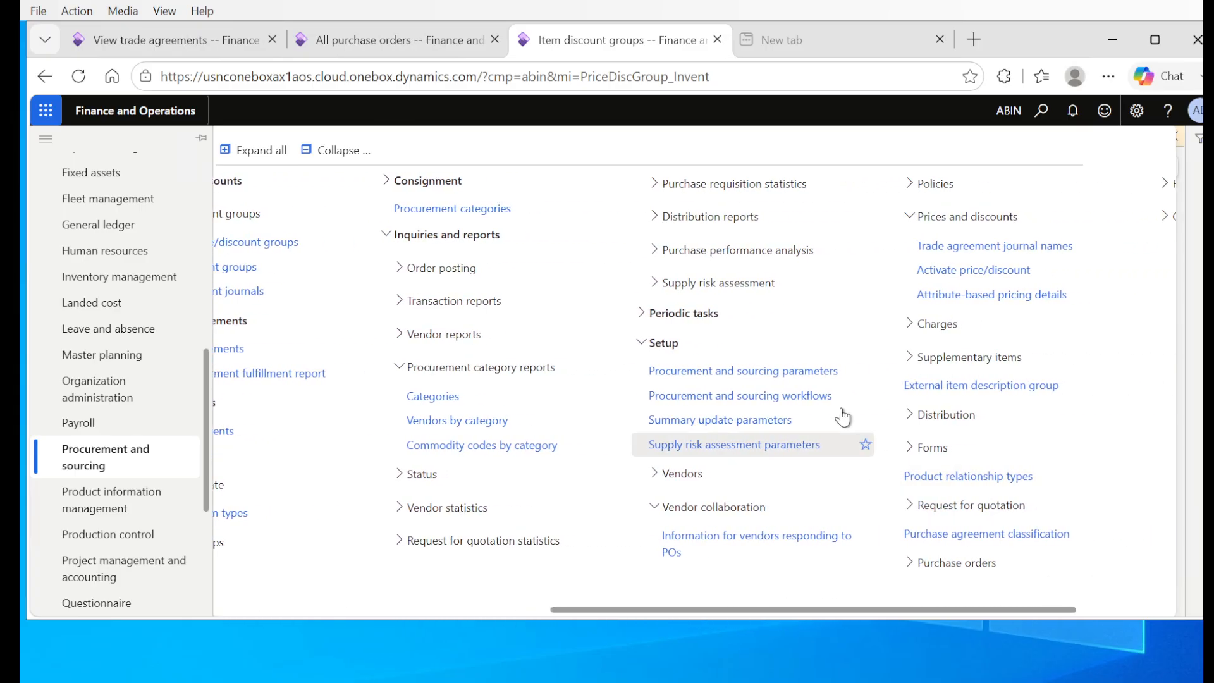
pyautogui.click(739, 371)
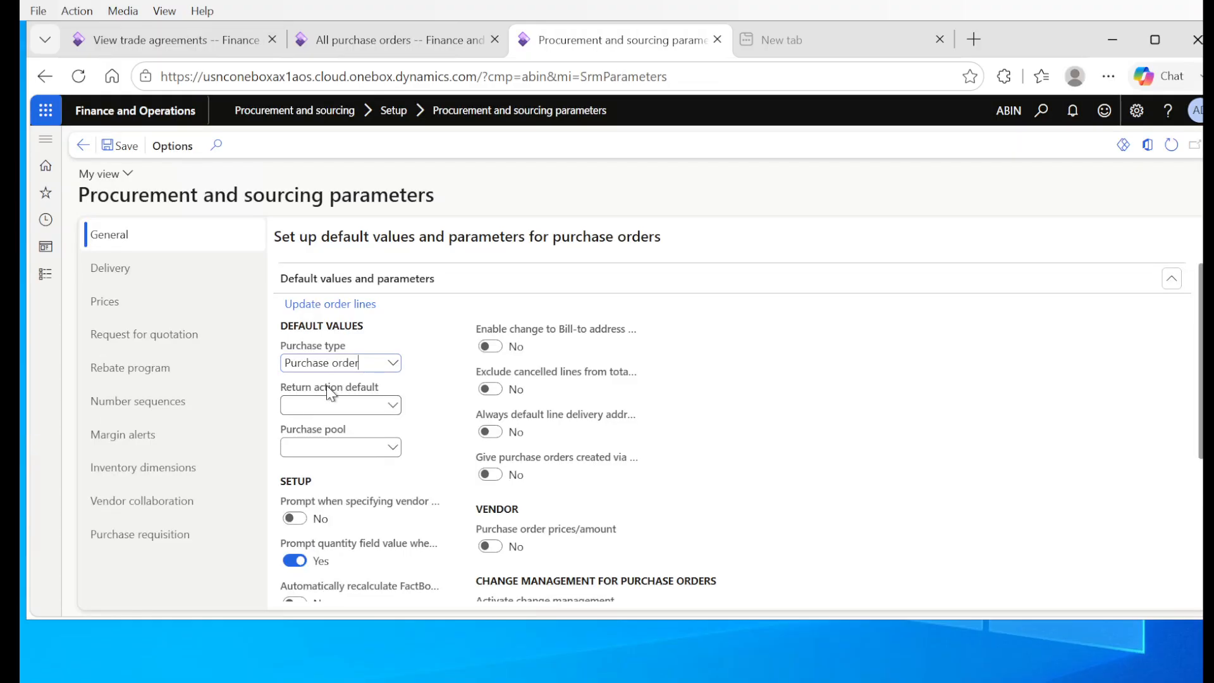
pyautogui.click(141, 307)
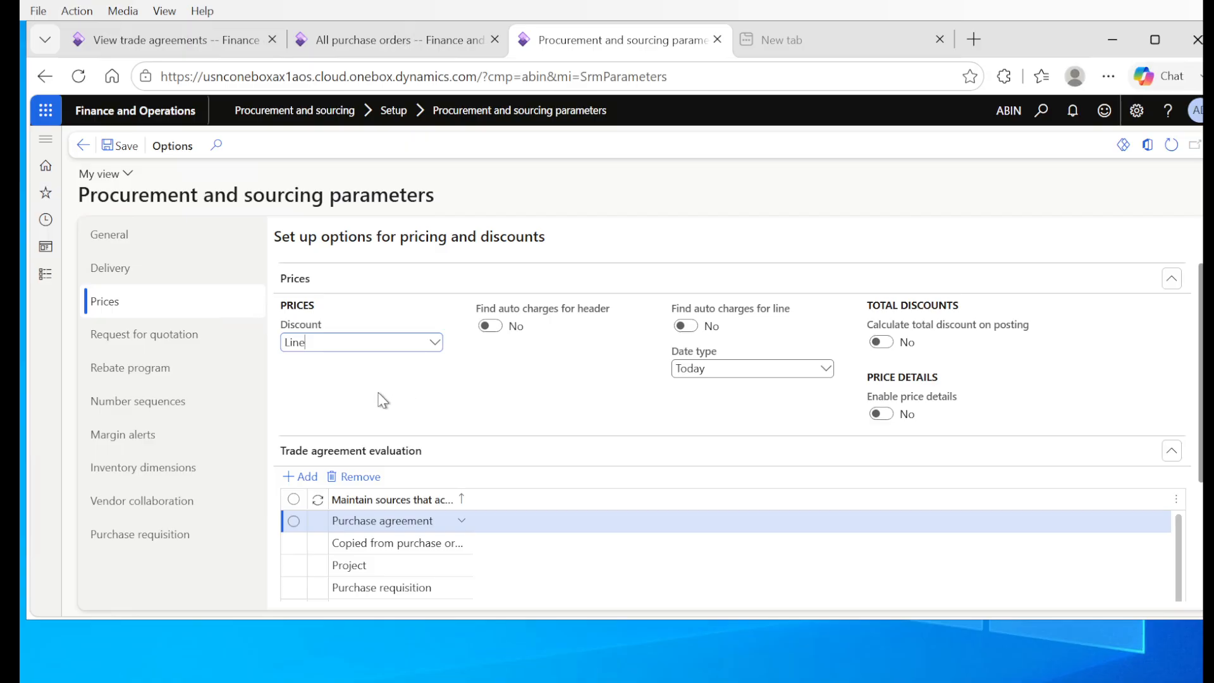
# Set the purchase Discount parameter to Line+Multiline and save the parameters
pyautogui.click(436, 345)
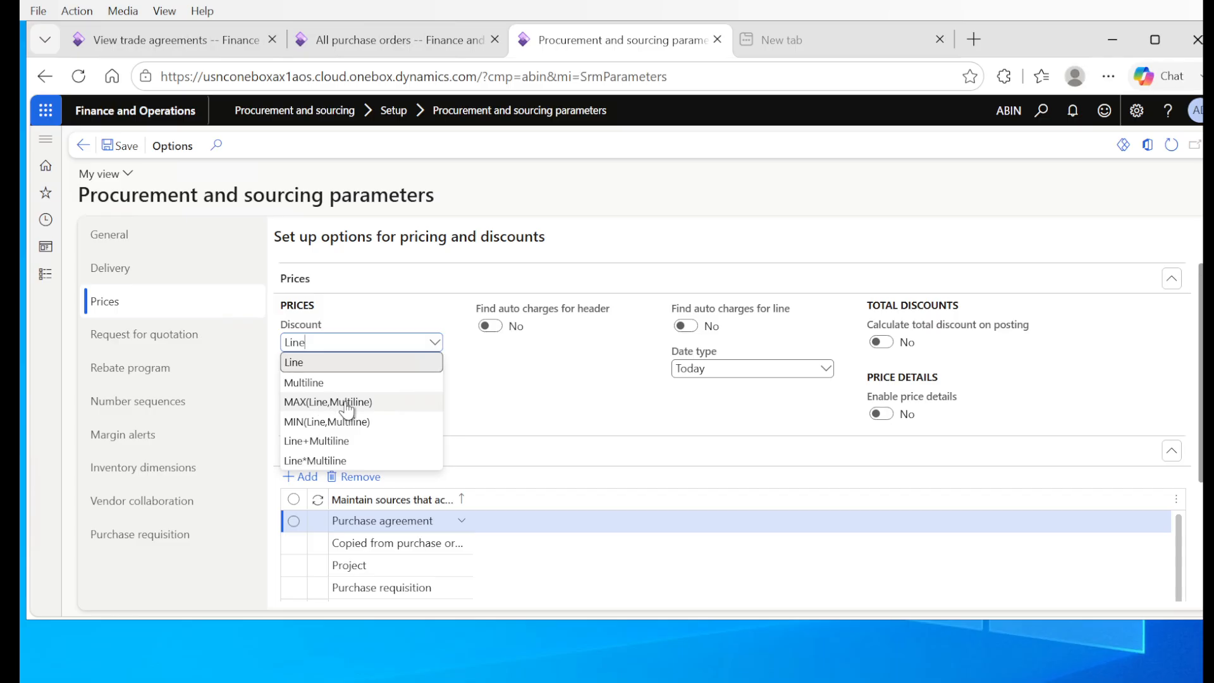
pyautogui.click(398, 445)
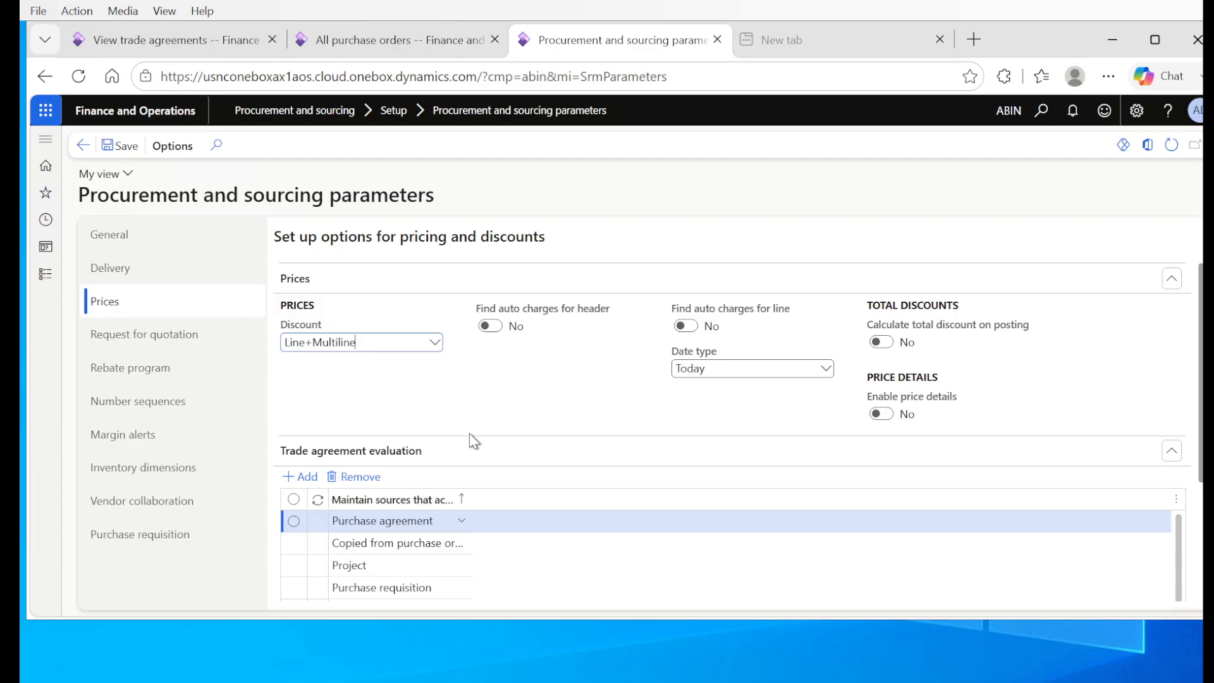
pyautogui.click(118, 149)
# Check the Front head light's trade agreements for a multiline discount, then return to the released products list
pyautogui.click(395, 39)
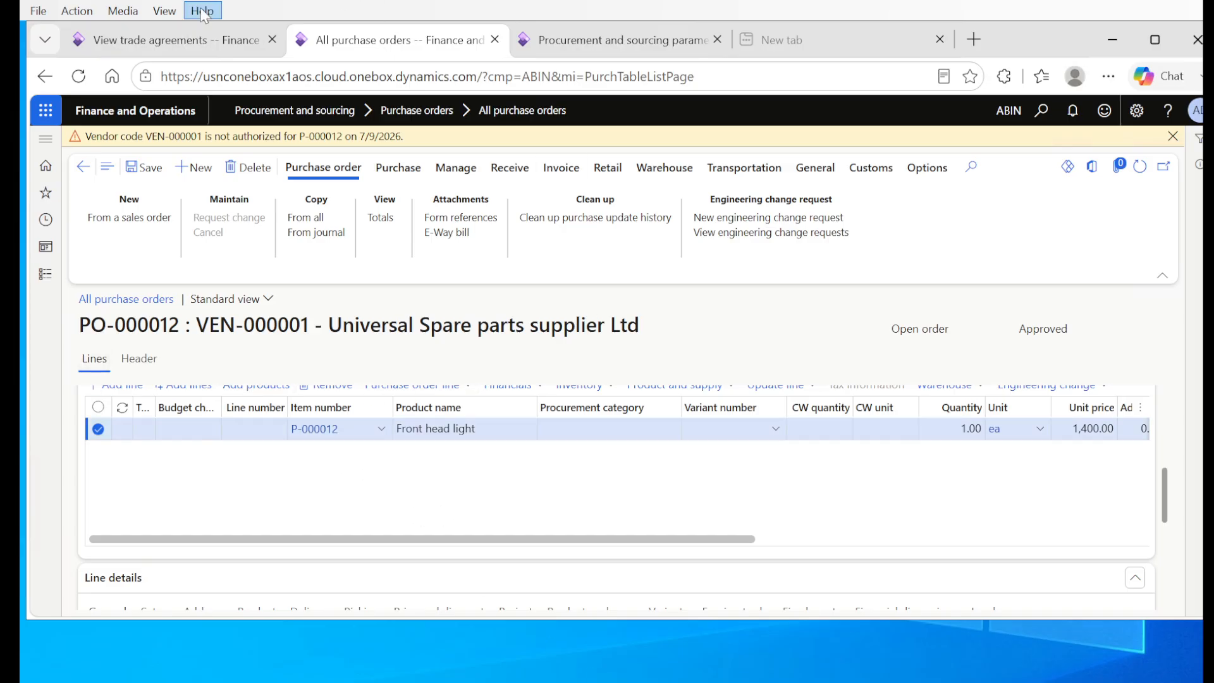
pyautogui.click(177, 45)
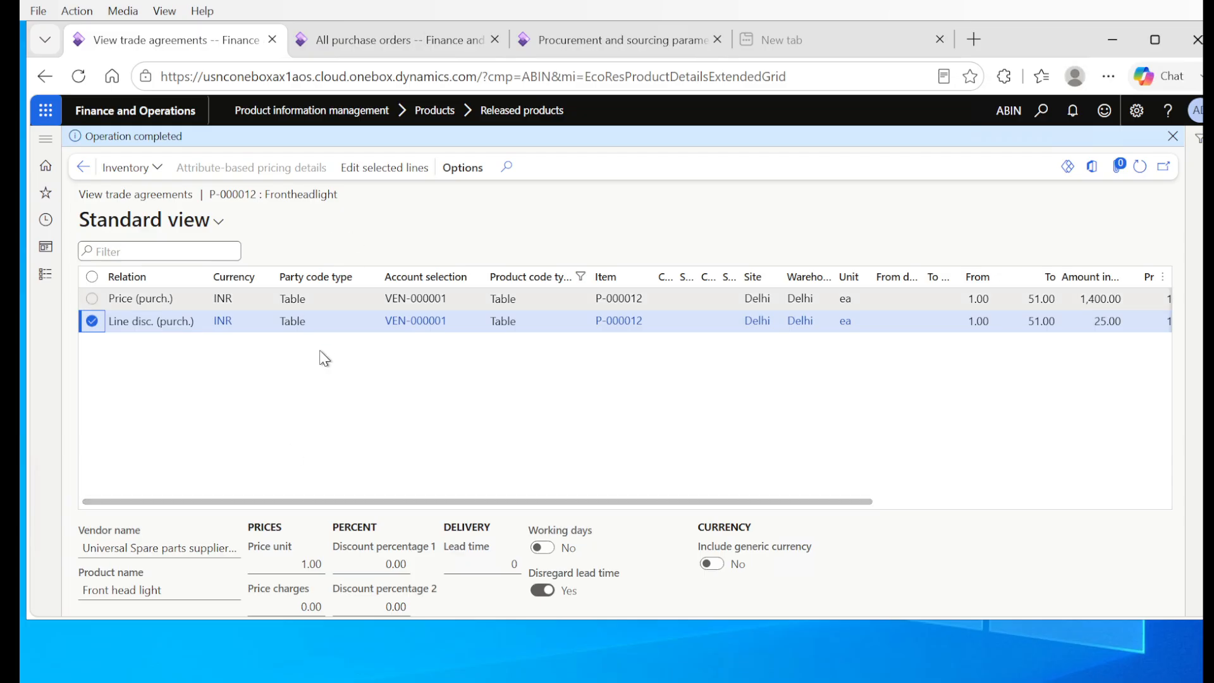
pyautogui.click(84, 171)
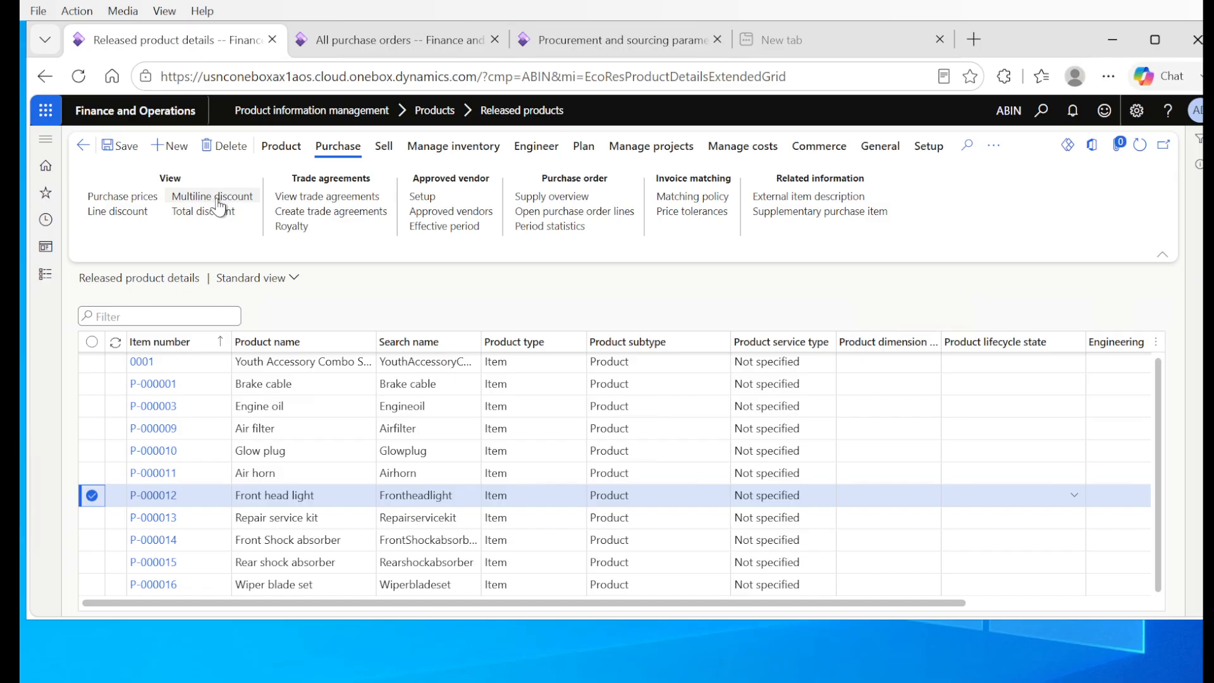
pyautogui.click(327, 196)
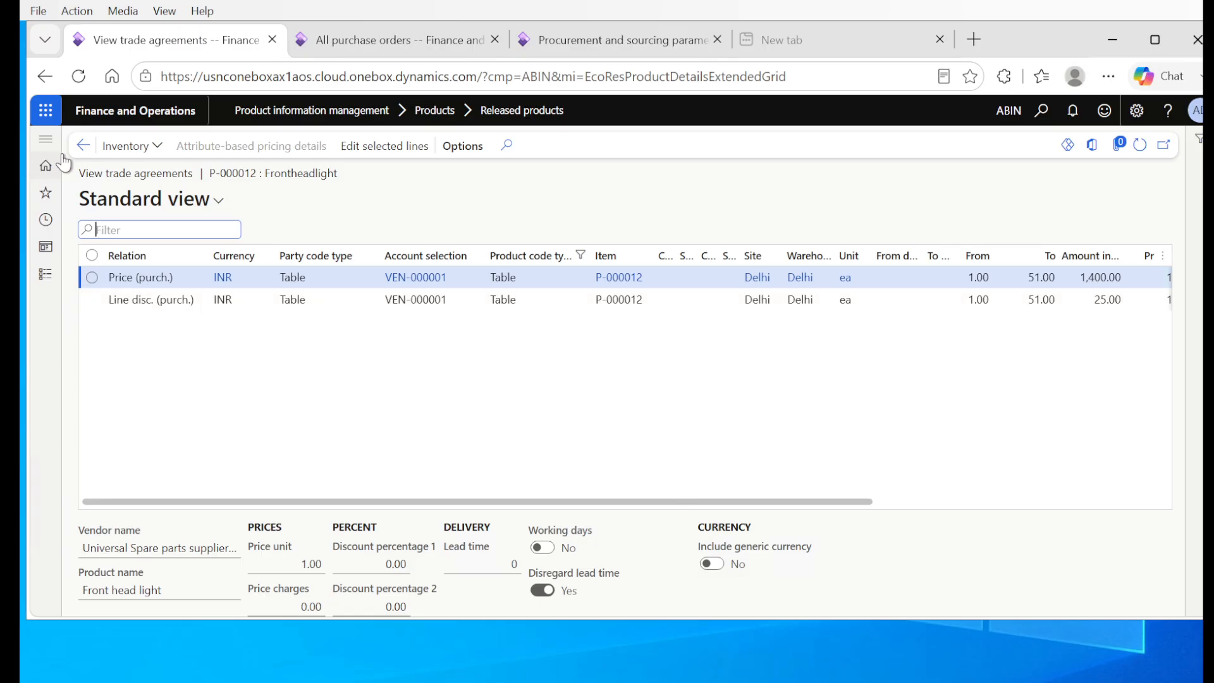
pyautogui.click(83, 144)
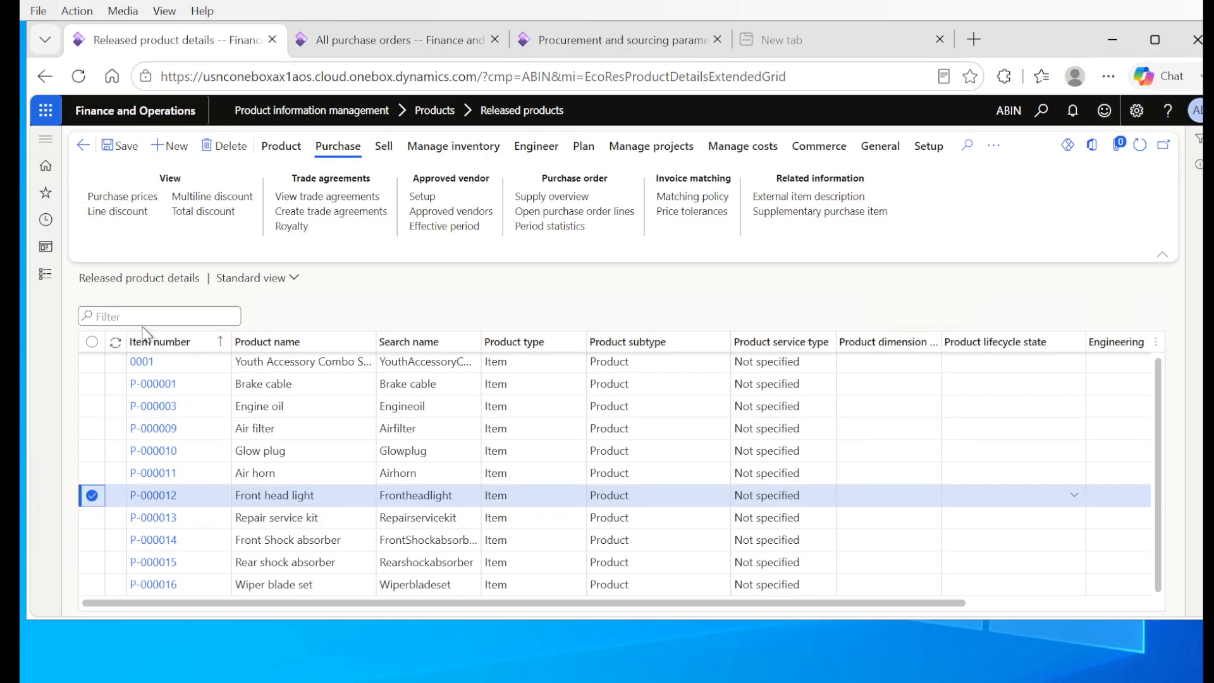
# Open released product P-000016, Wiper blade set, and check its multiline discounts and trade agreements
pyautogui.click(91, 584)
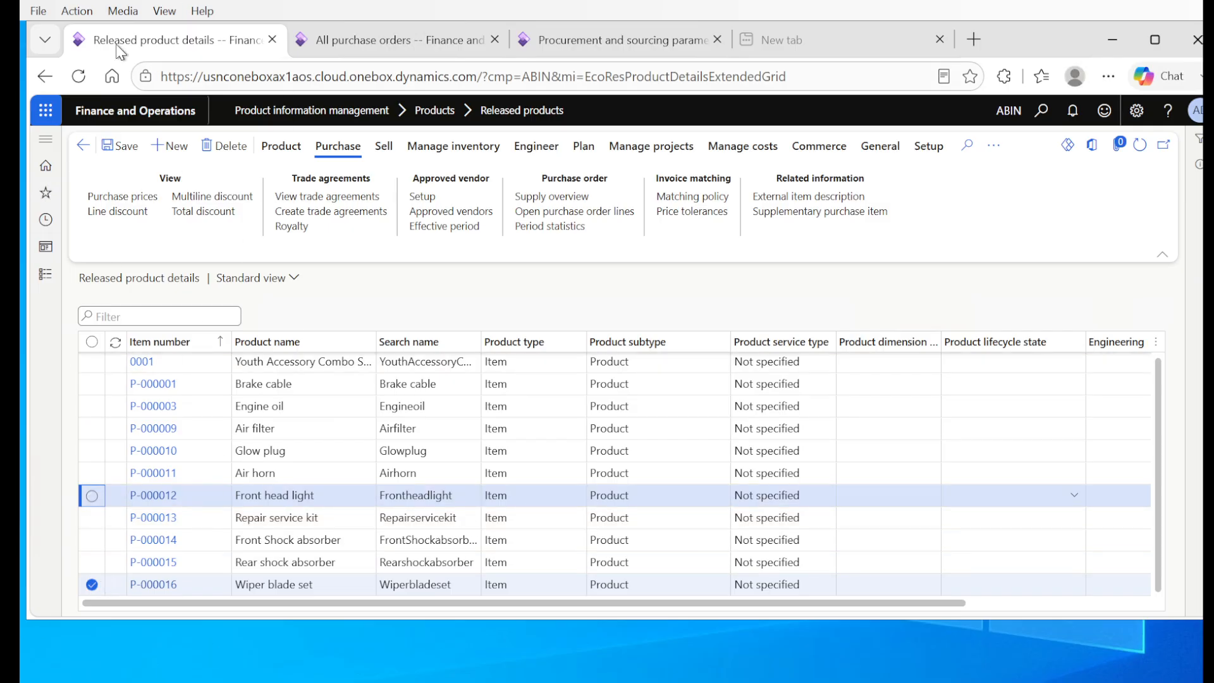
pyautogui.click(166, 585)
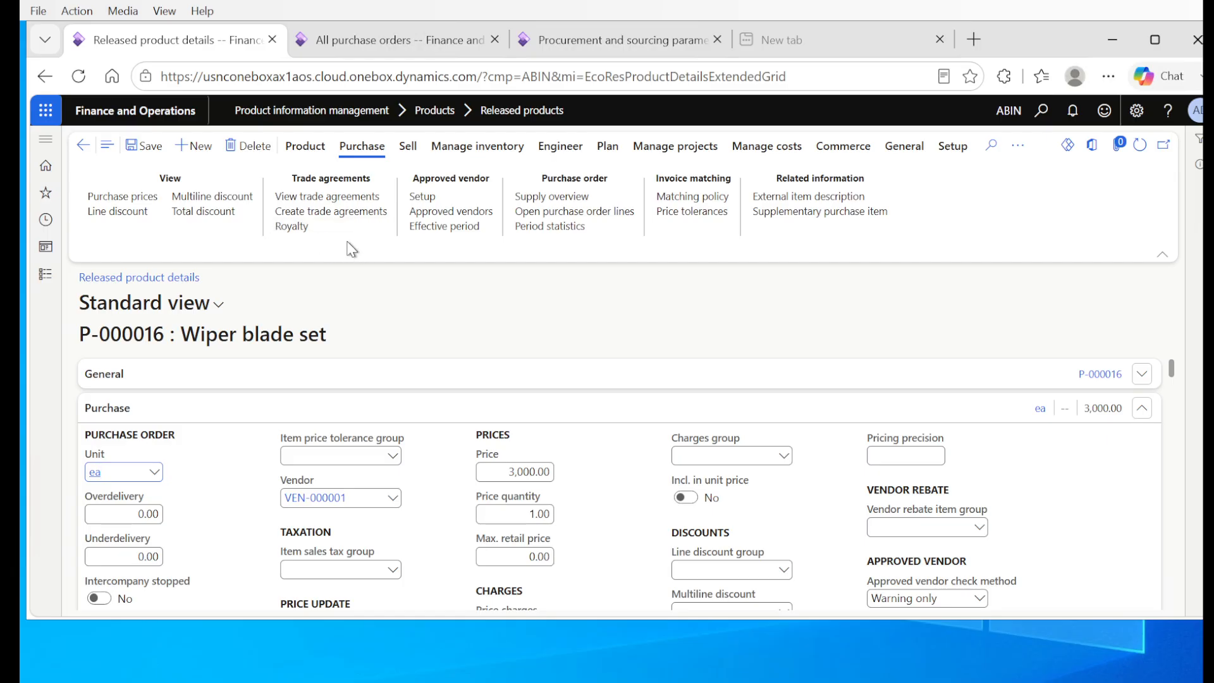
pyautogui.click(212, 200)
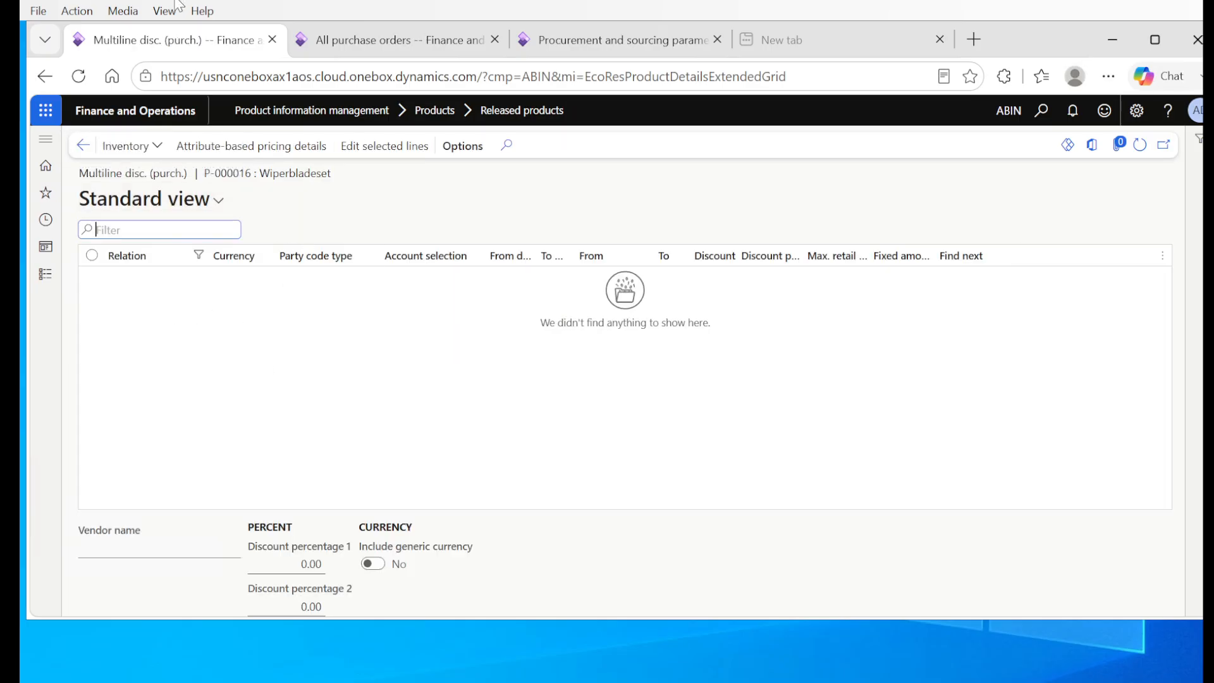
pyautogui.click(87, 153)
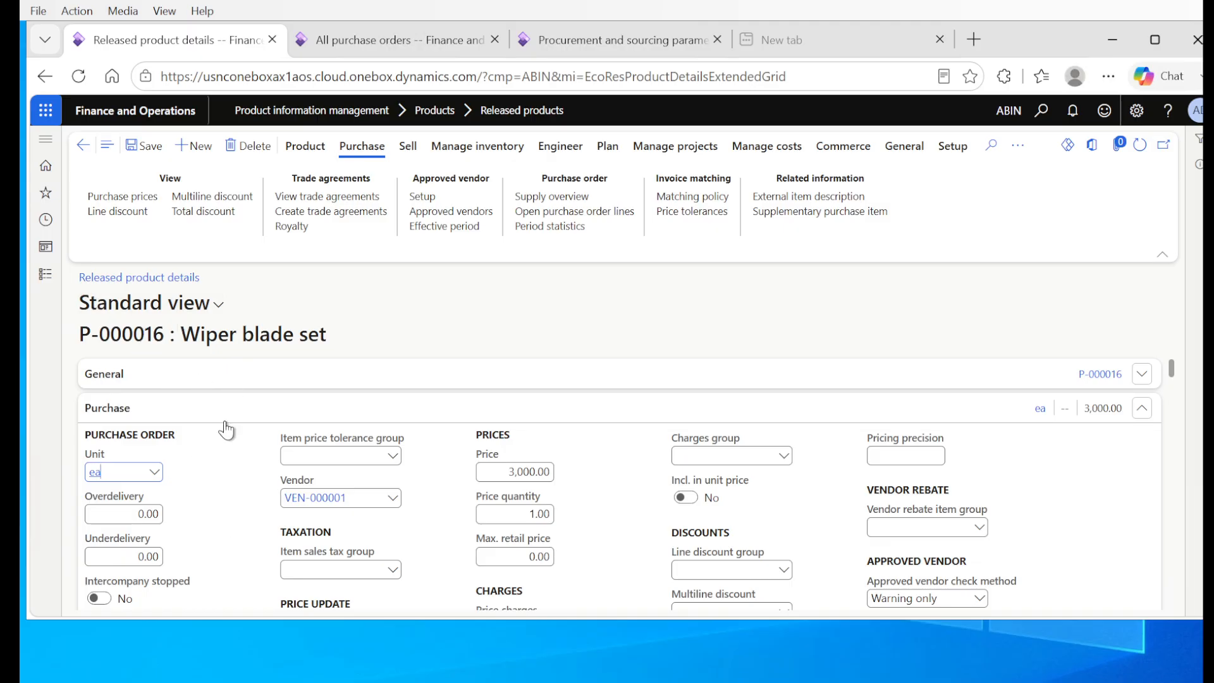
pyautogui.click(304, 199)
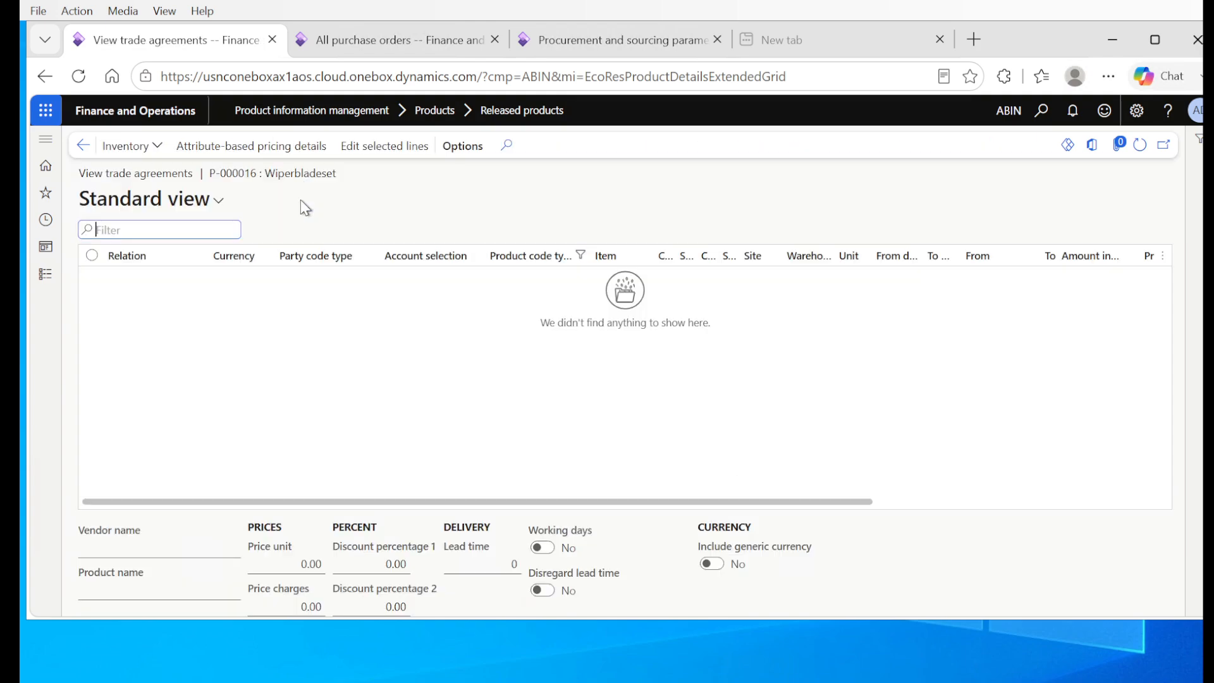
pyautogui.click(89, 146)
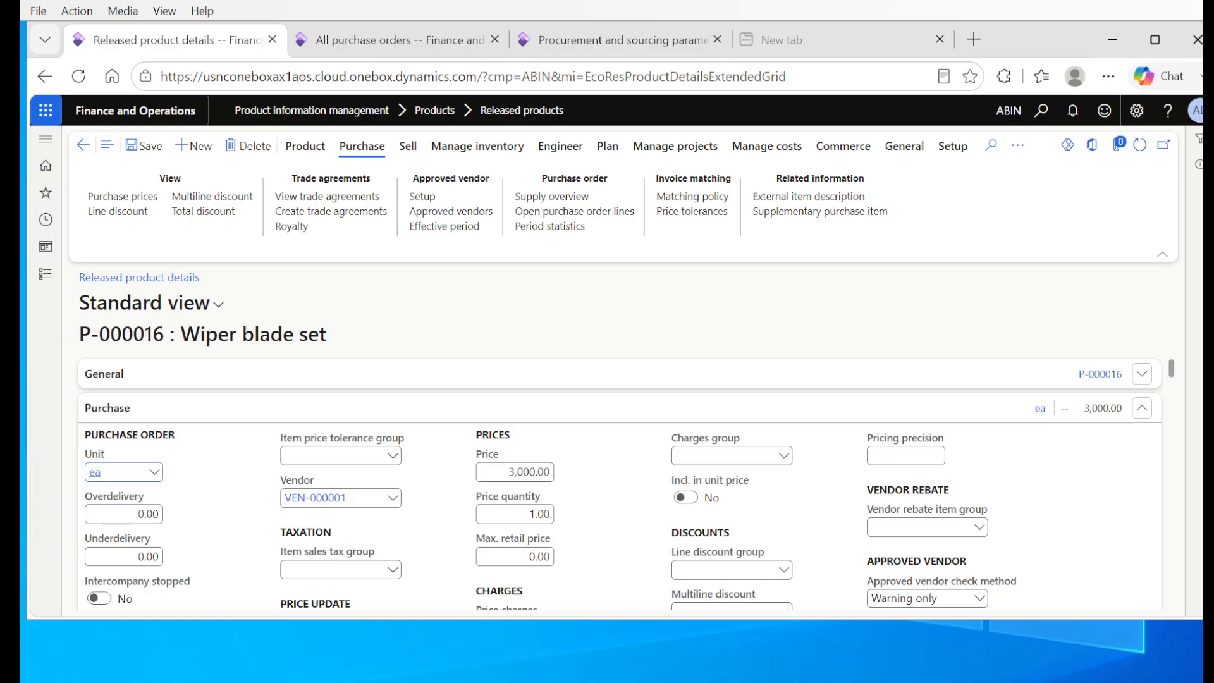
# Assign the Accesory multiline discount group to the Wiper blade set, save it and return to the released products list
pyautogui.scroll(-3, 619, 480)
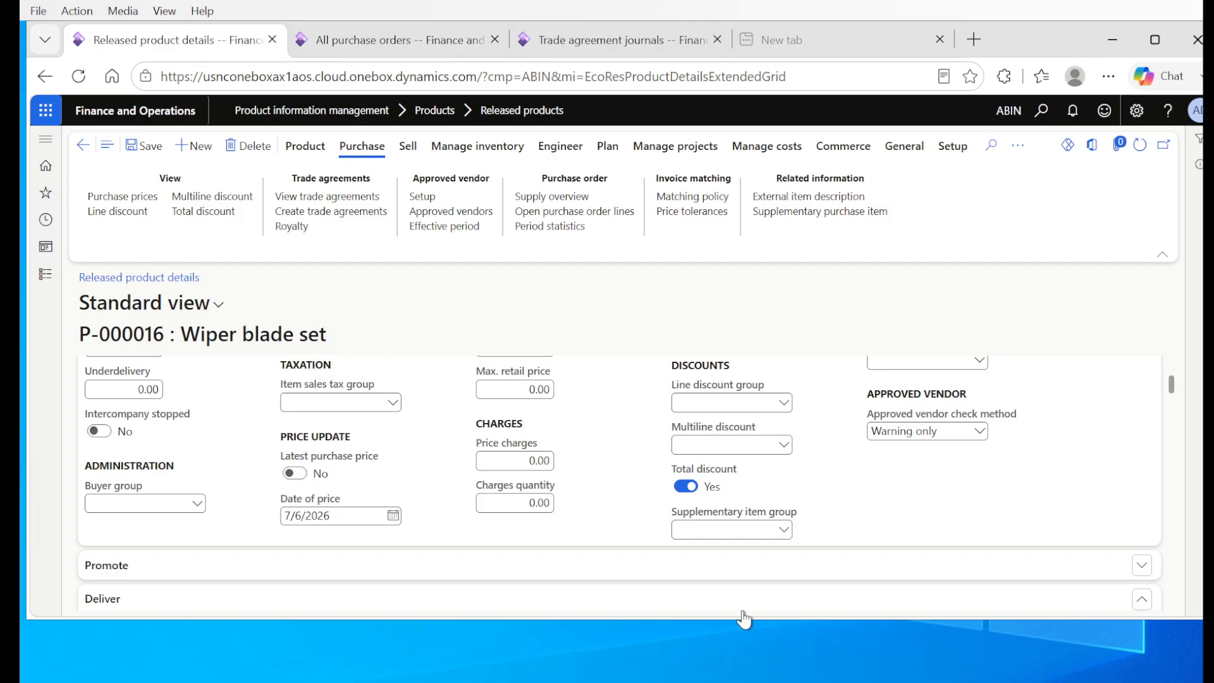
pyautogui.click(784, 445)
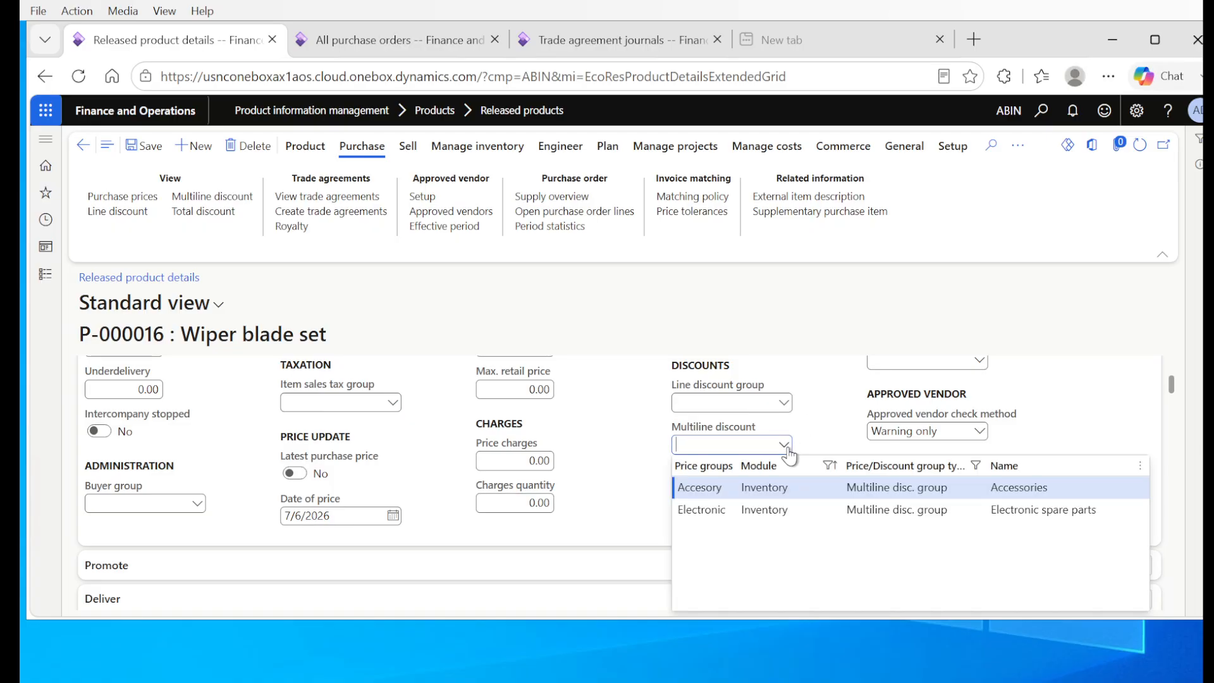
pyautogui.click(720, 487)
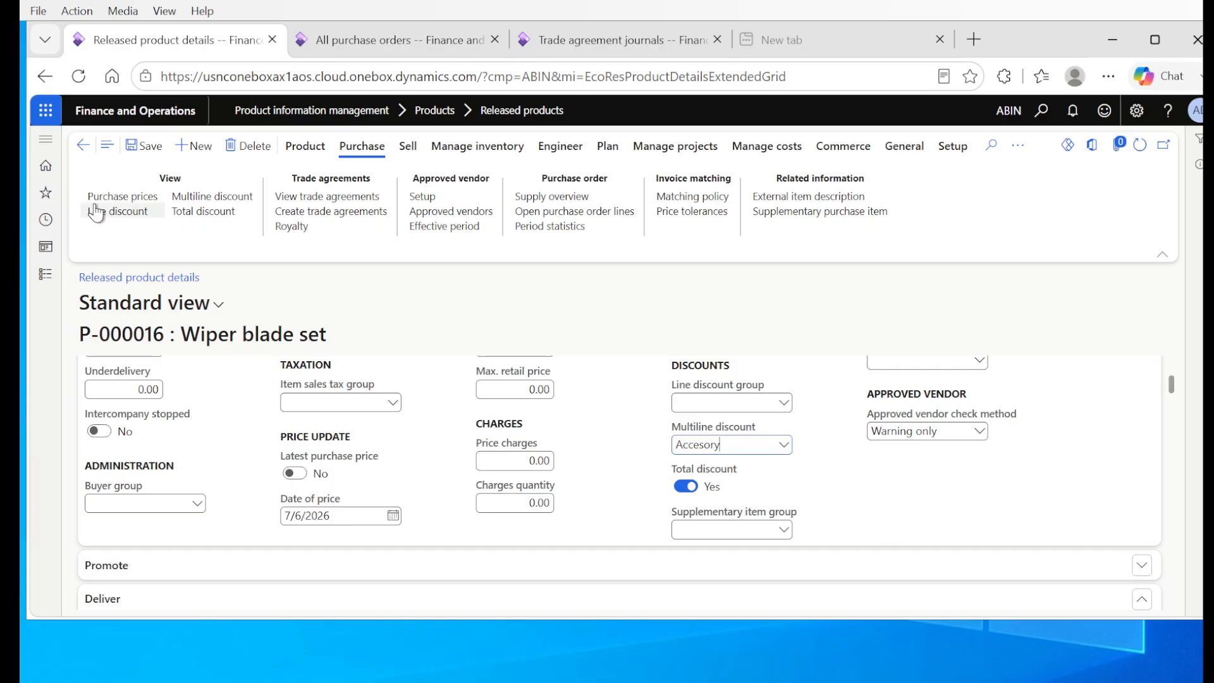
pyautogui.click(152, 146)
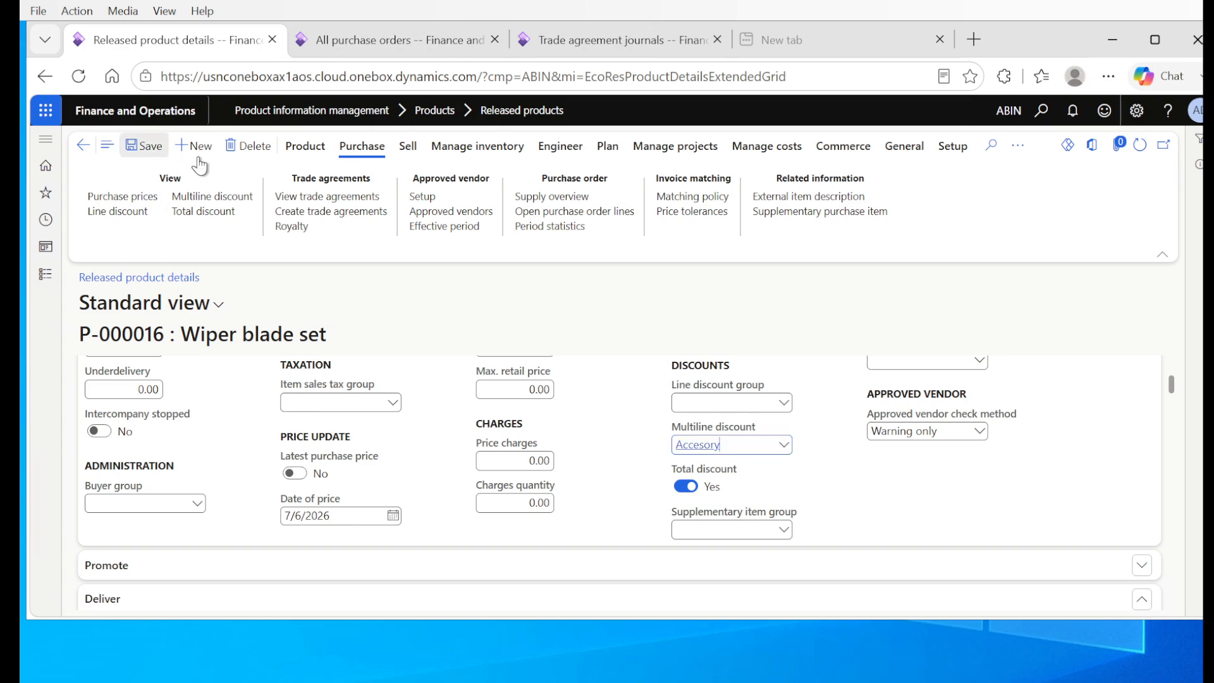
pyautogui.click(83, 145)
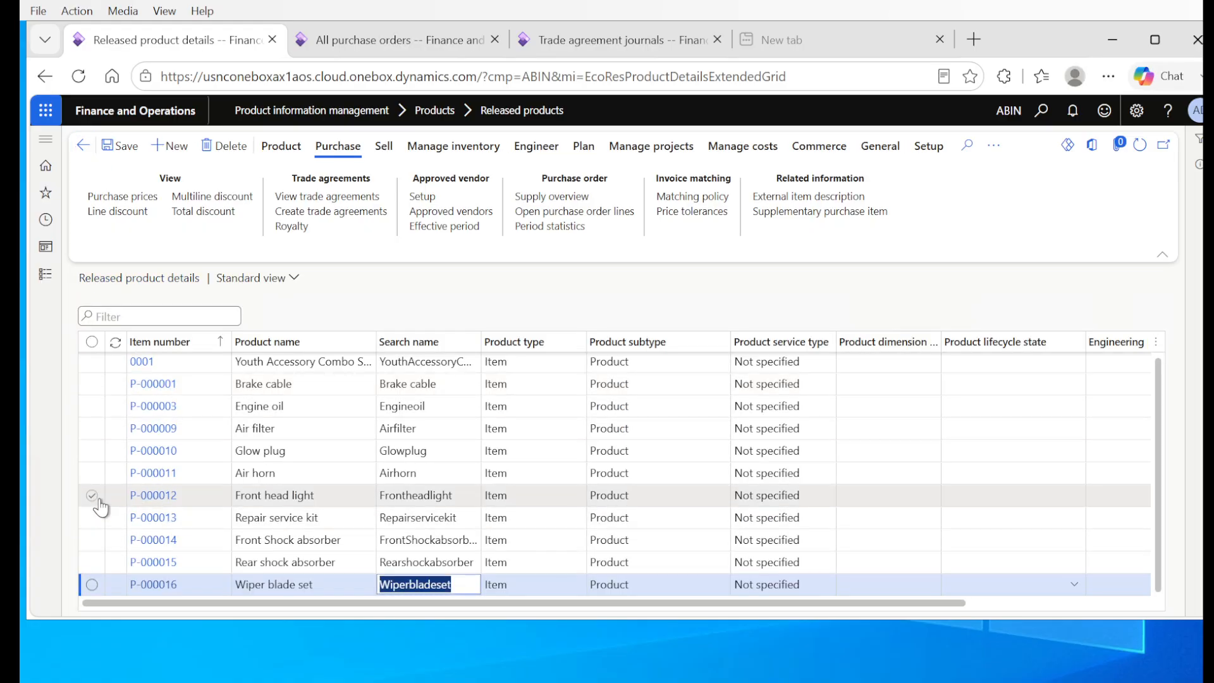
# Assign the Accesory multiline discount group to P-000012, Front head light, save it and return to the released products list
pyautogui.click(94, 496)
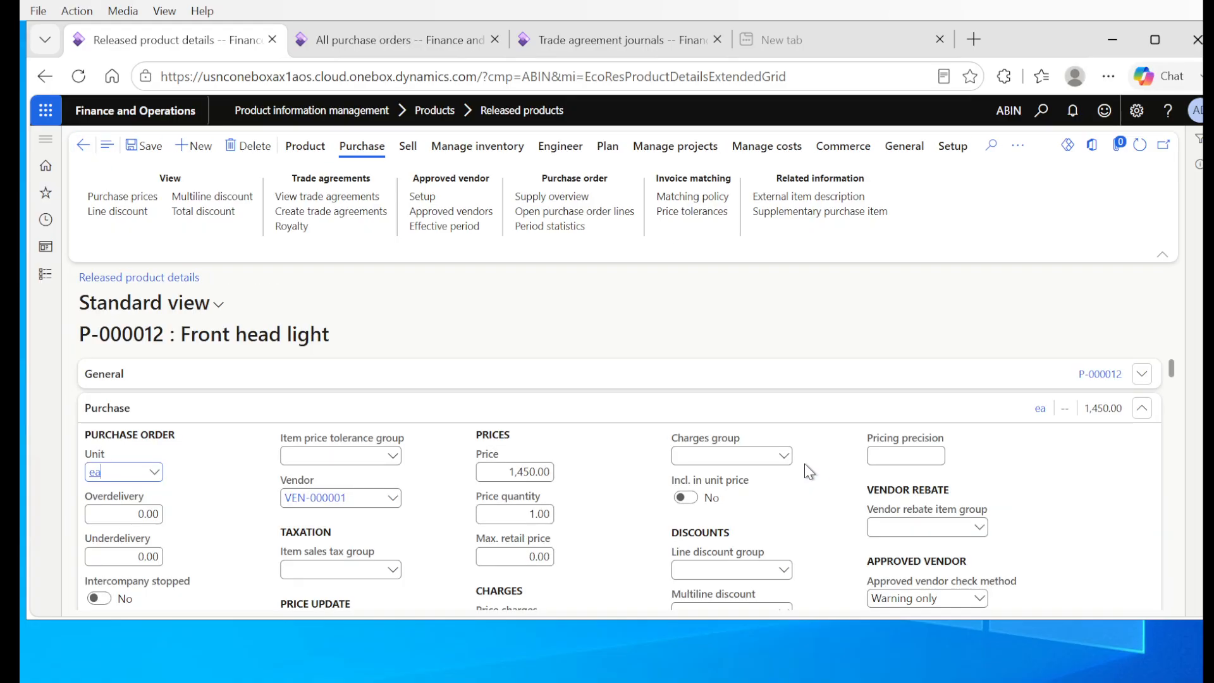
pyautogui.moveTo(1173, 364); pyautogui.dragTo(1173, 379)
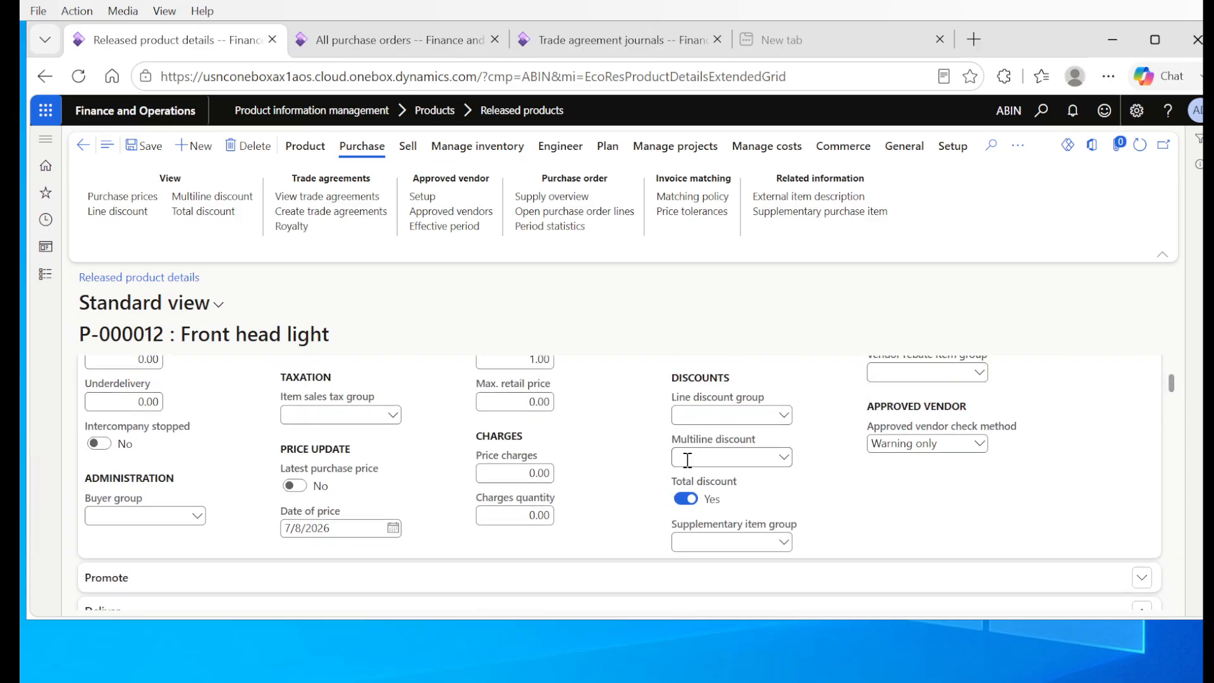
pyautogui.click(784, 456)
pyautogui.click(719, 324)
pyautogui.click(152, 148)
pyautogui.click(83, 150)
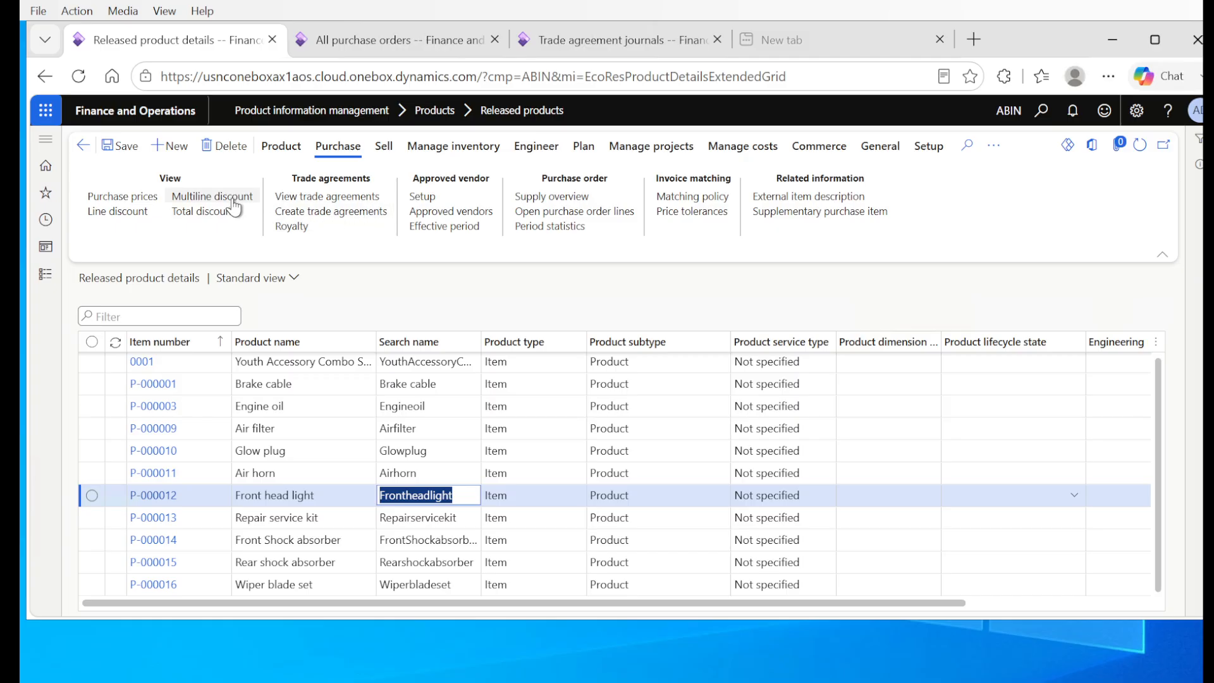
# View the Front head light's trade agreements and examine the multiline discount line for the Accesory group
pyautogui.click(302, 198)
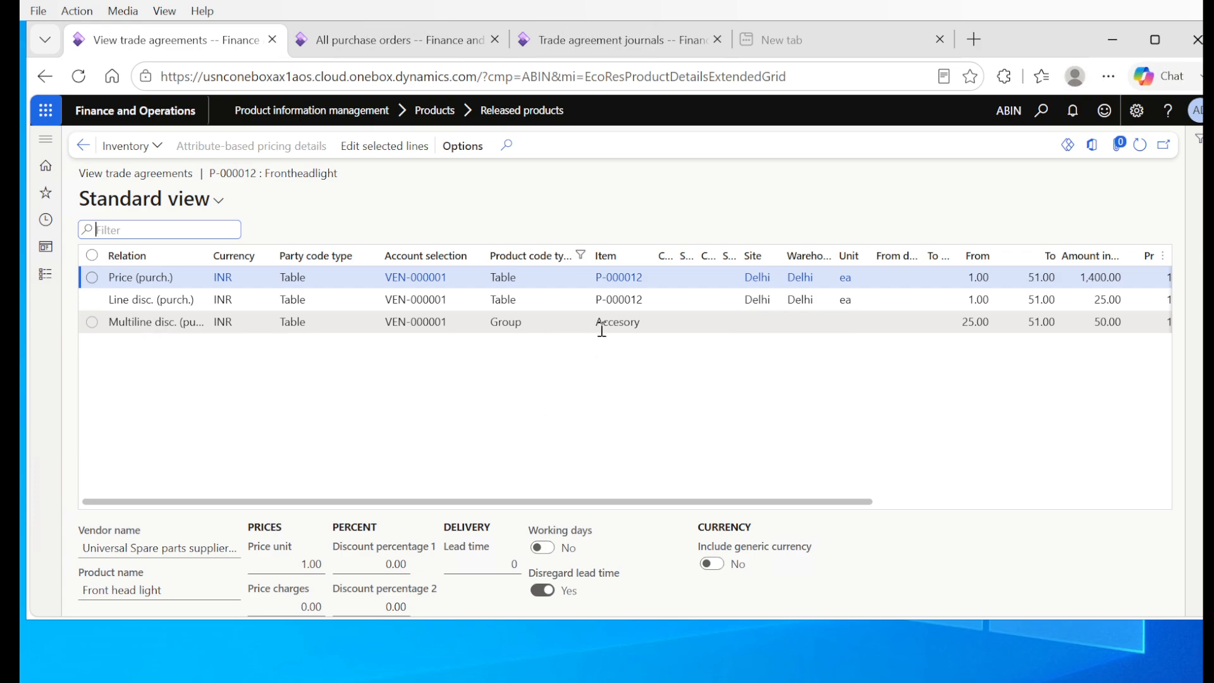
pyautogui.moveTo(612, 331)
pyautogui.click(95, 324)
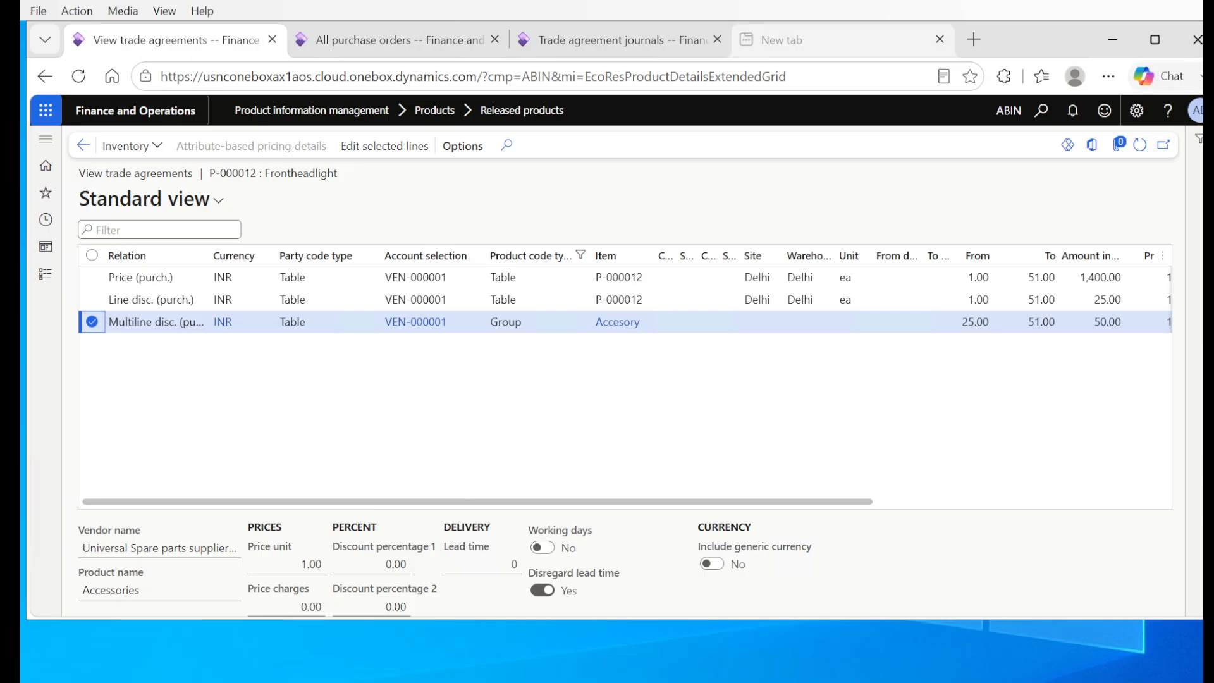
# Open the Accesory multiline discount line in a new MultiDisc1 journal, examine its quantity range and discount amount, and return to the trade agreements
pyautogui.click(385, 146)
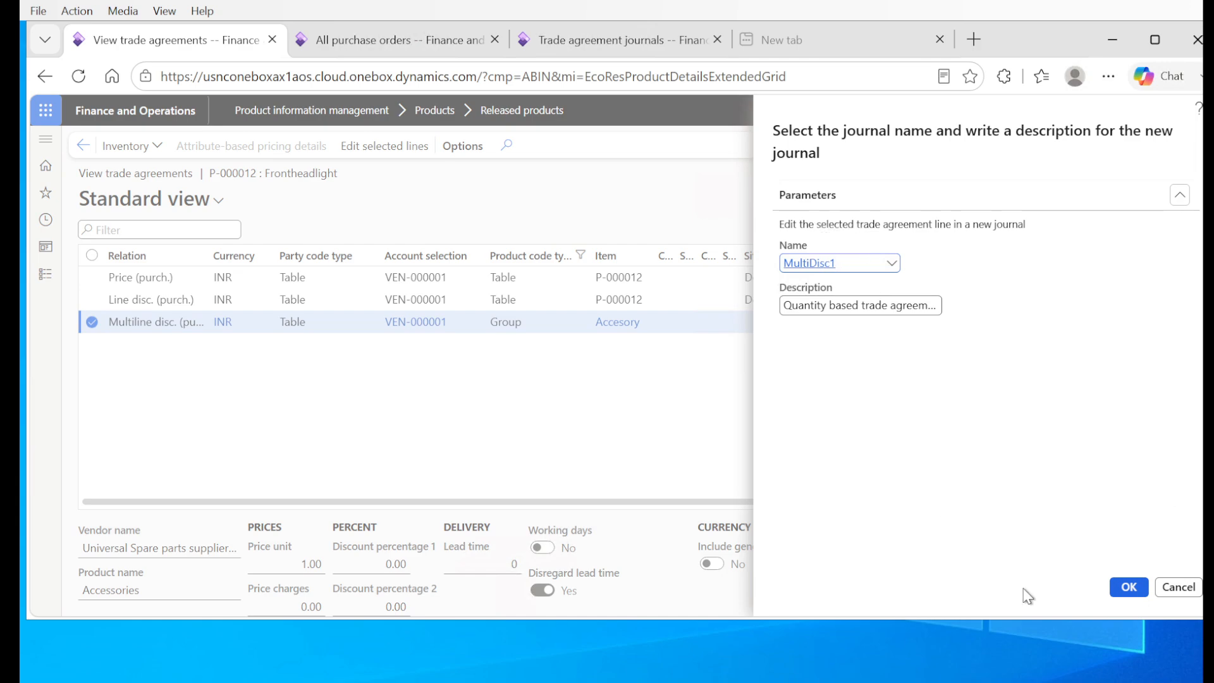
pyautogui.click(1128, 586)
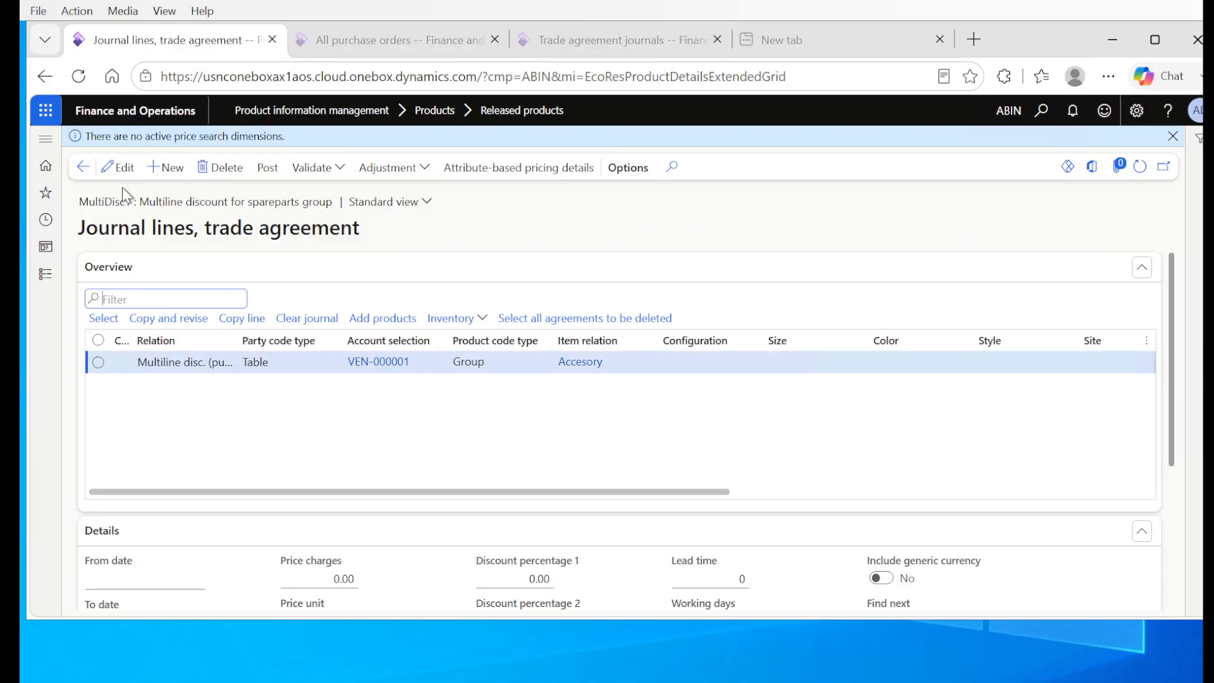
pyautogui.click(117, 166)
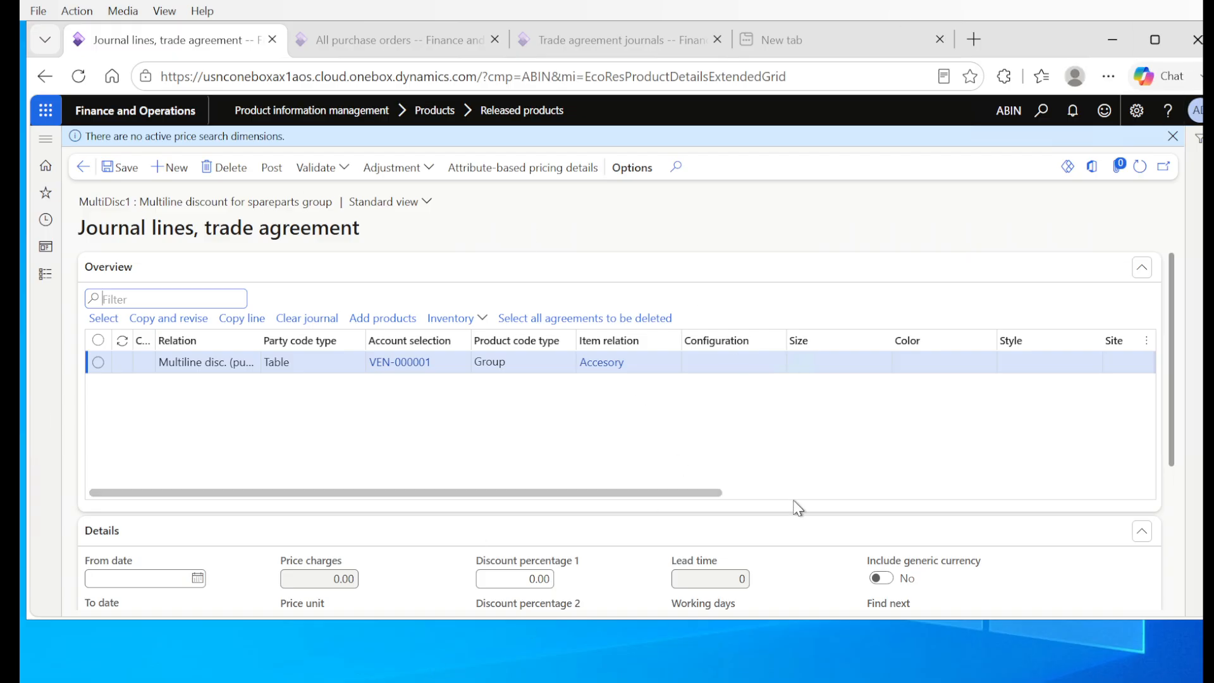
pyautogui.moveTo(718, 493); pyautogui.dragTo(1069, 513)
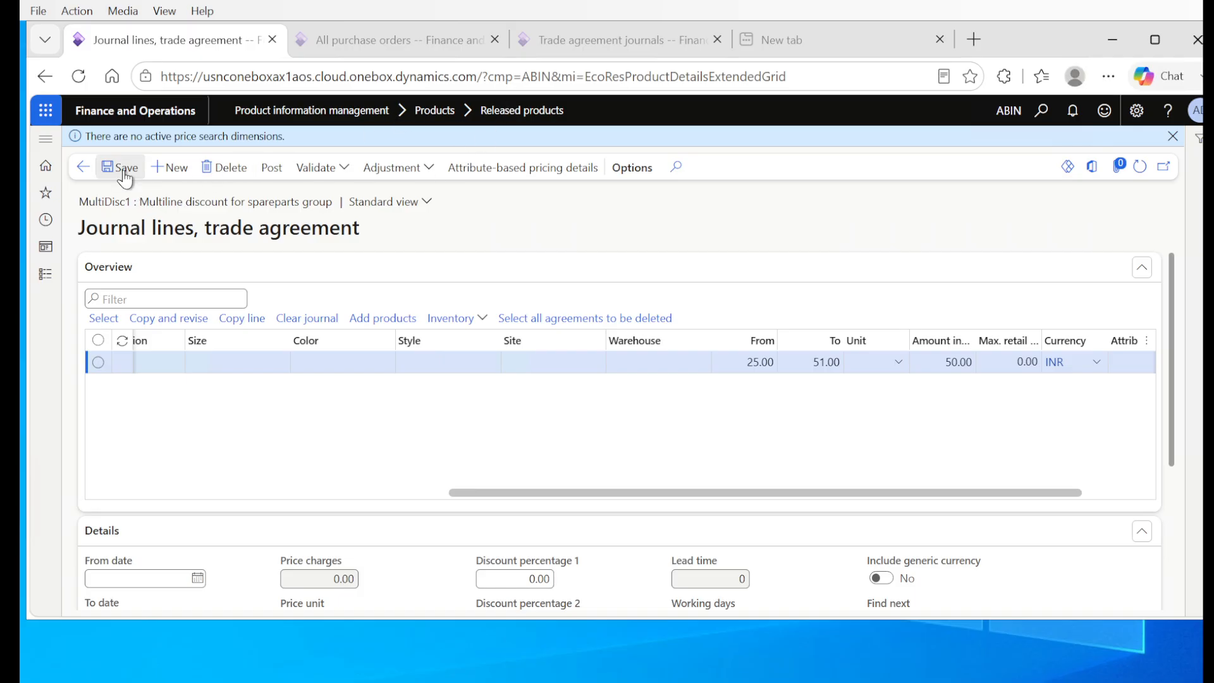
pyautogui.click(85, 168)
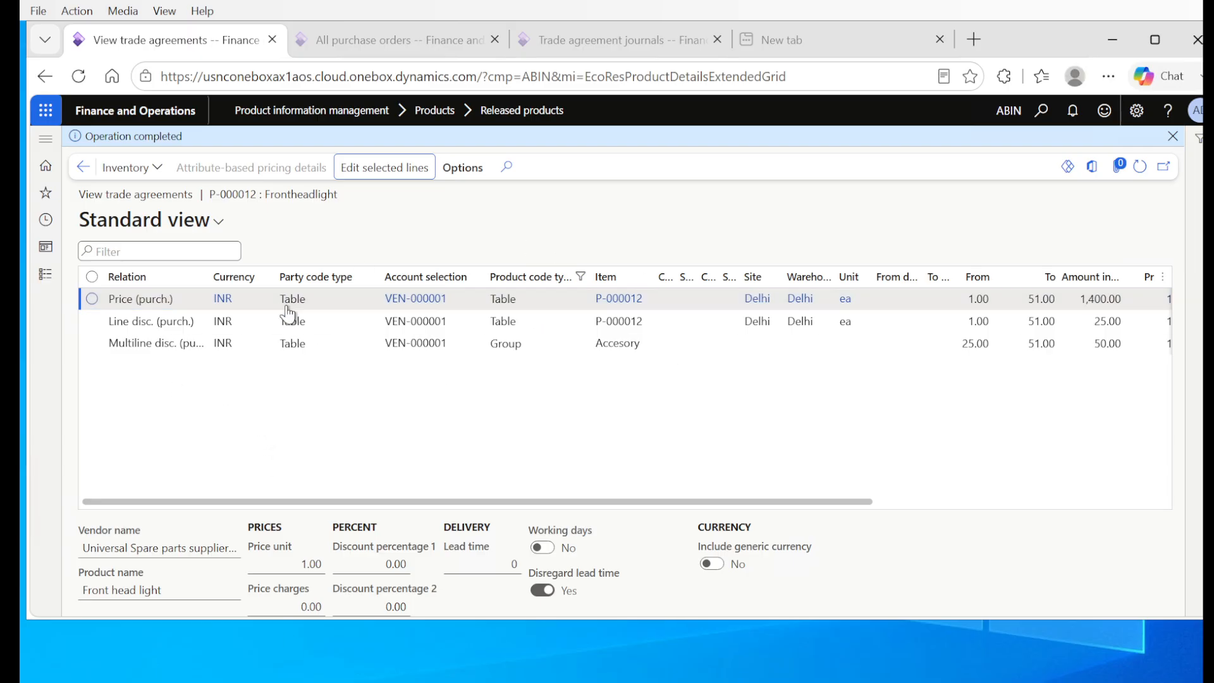
# Switch to the Universal Spare parts supplier Ltd purchase order and remove its existing Front head light line
pyautogui.click(422, 45)
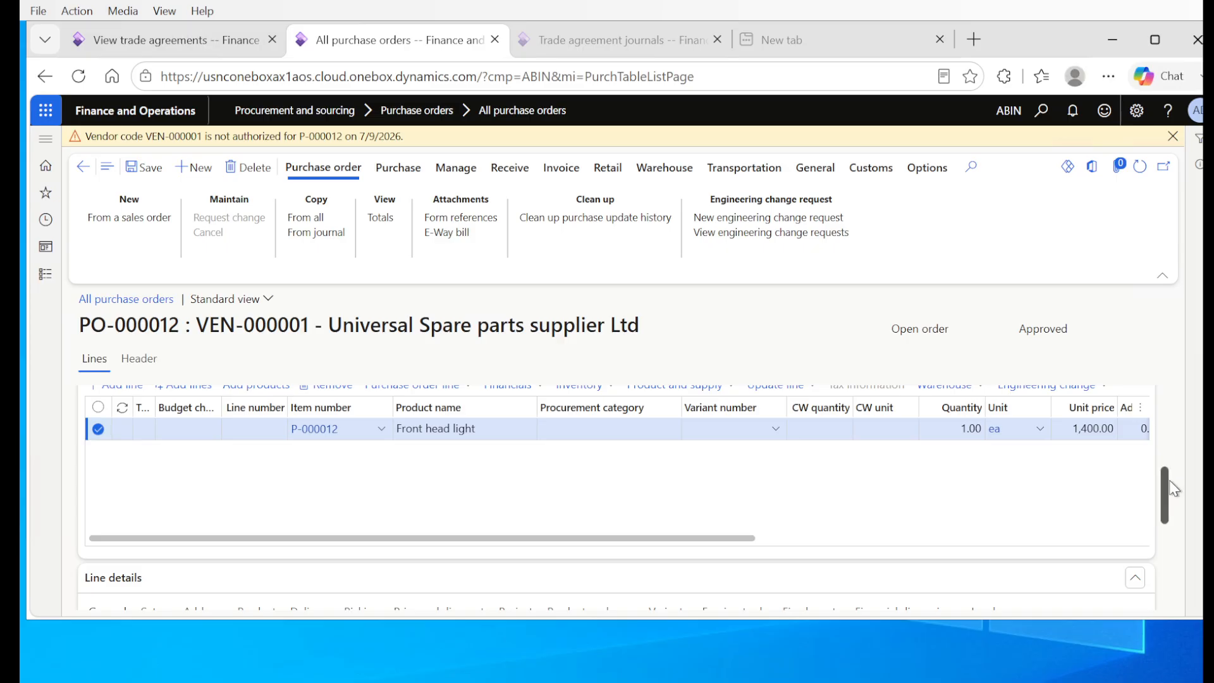
pyautogui.moveTo(1167, 491); pyautogui.dragTo(1168, 435)
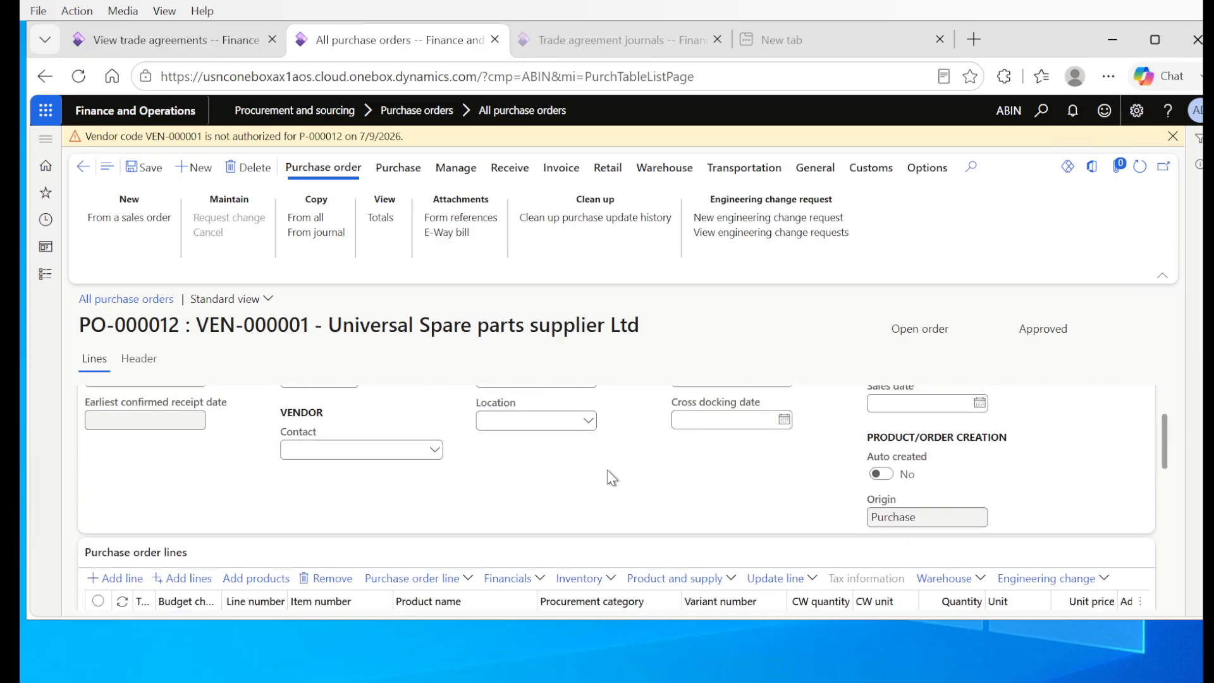
pyautogui.click(313, 579)
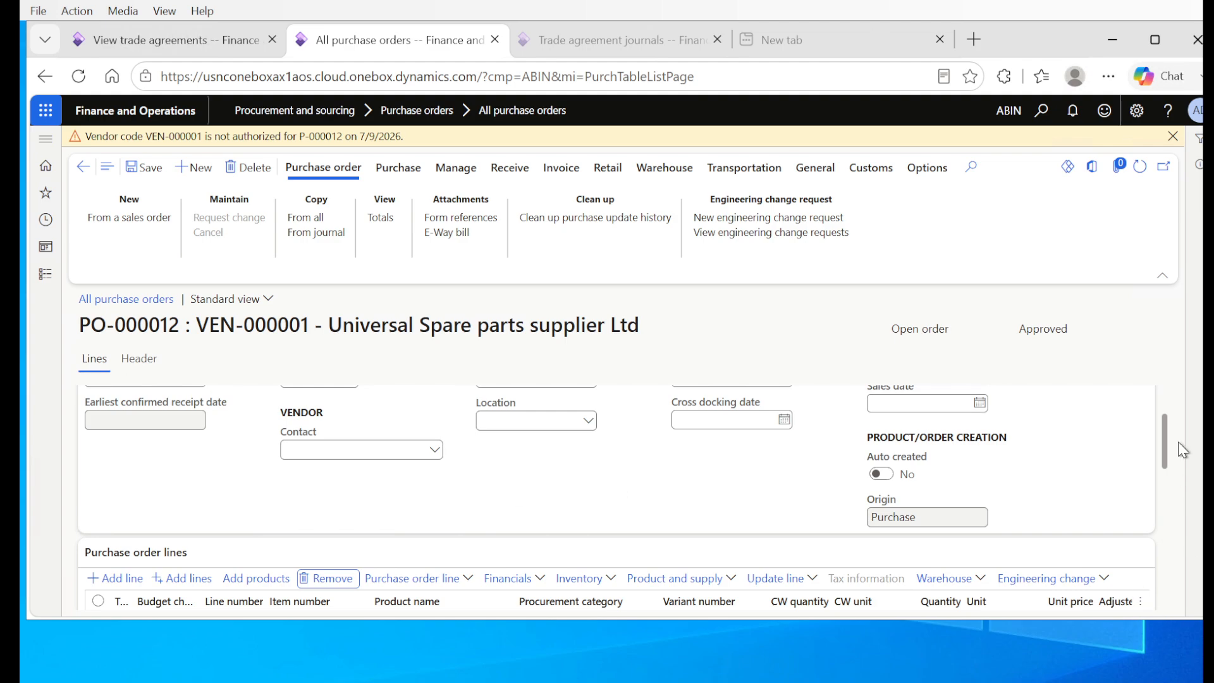
# Add item P-000012, Front head light, as the first purchase order line
pyautogui.scroll(-3, 1172, 458)
pyautogui.scroll(-3, 1173, 458)
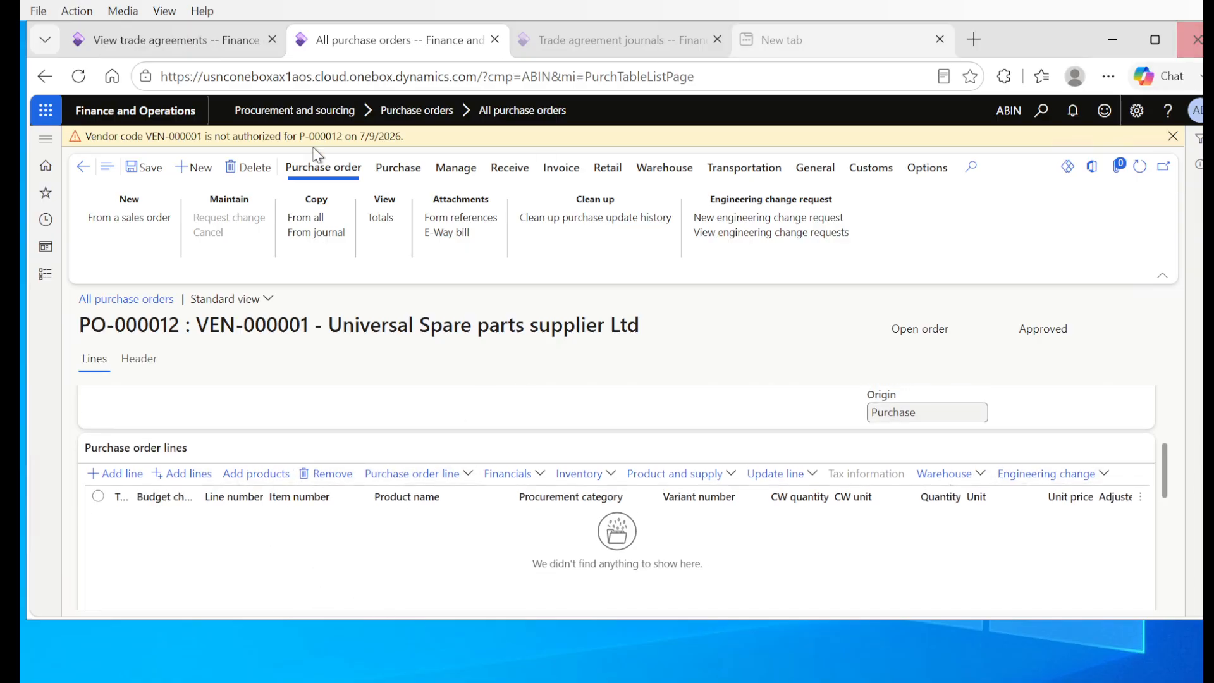
pyautogui.click(320, 512)
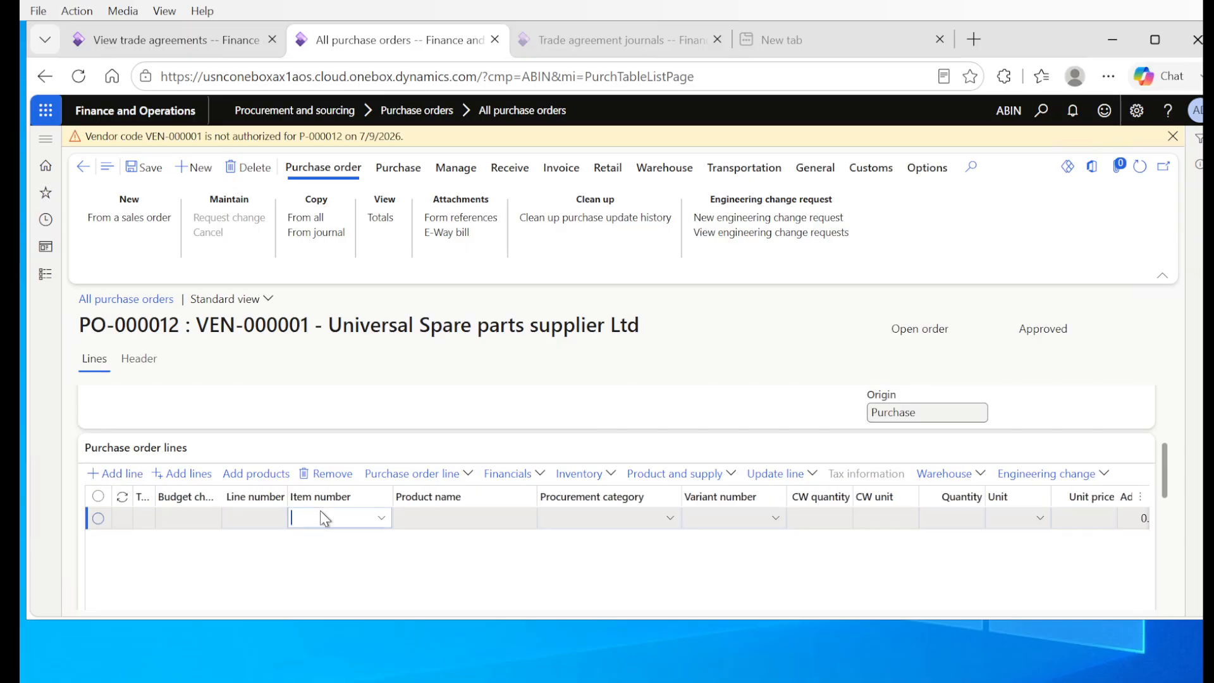
pyautogui.click(380, 517)
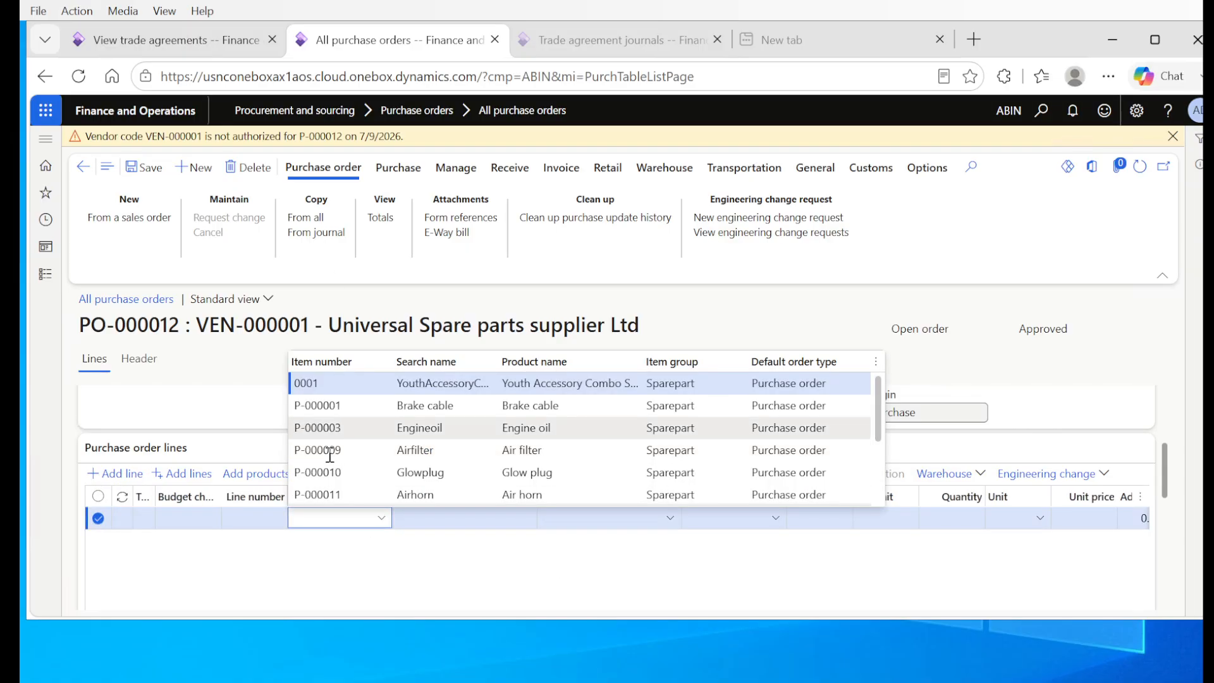
pyautogui.scroll(-2, 308, 496)
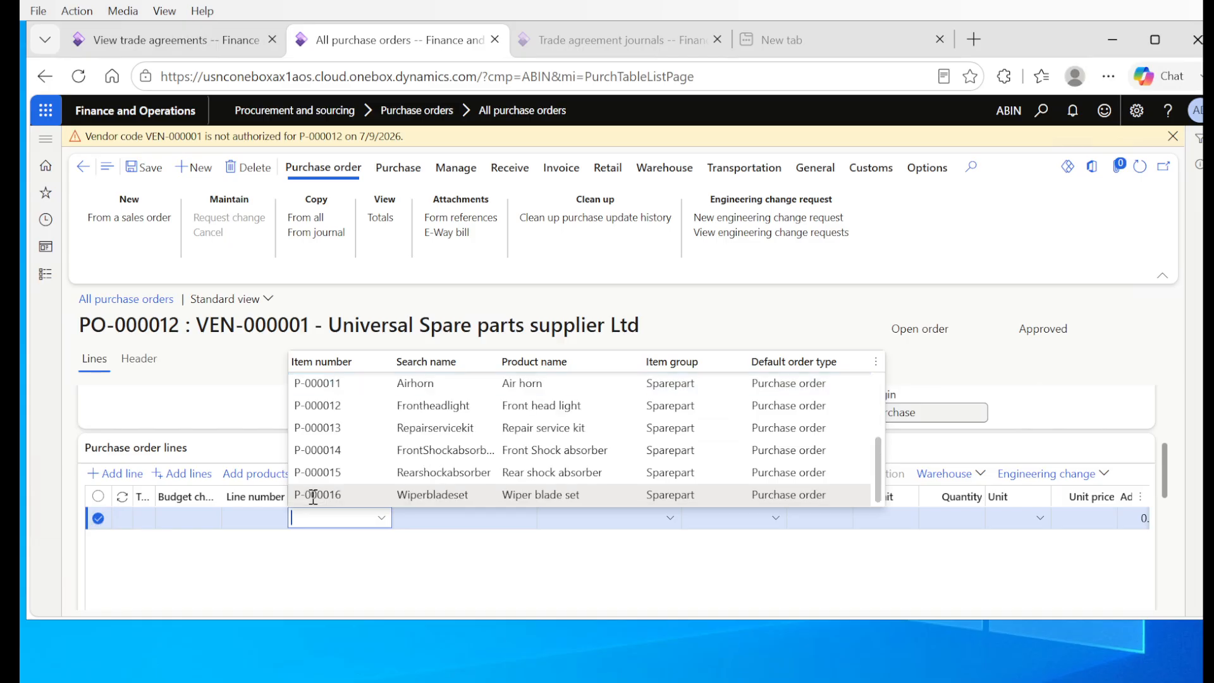
pyautogui.click(309, 411)
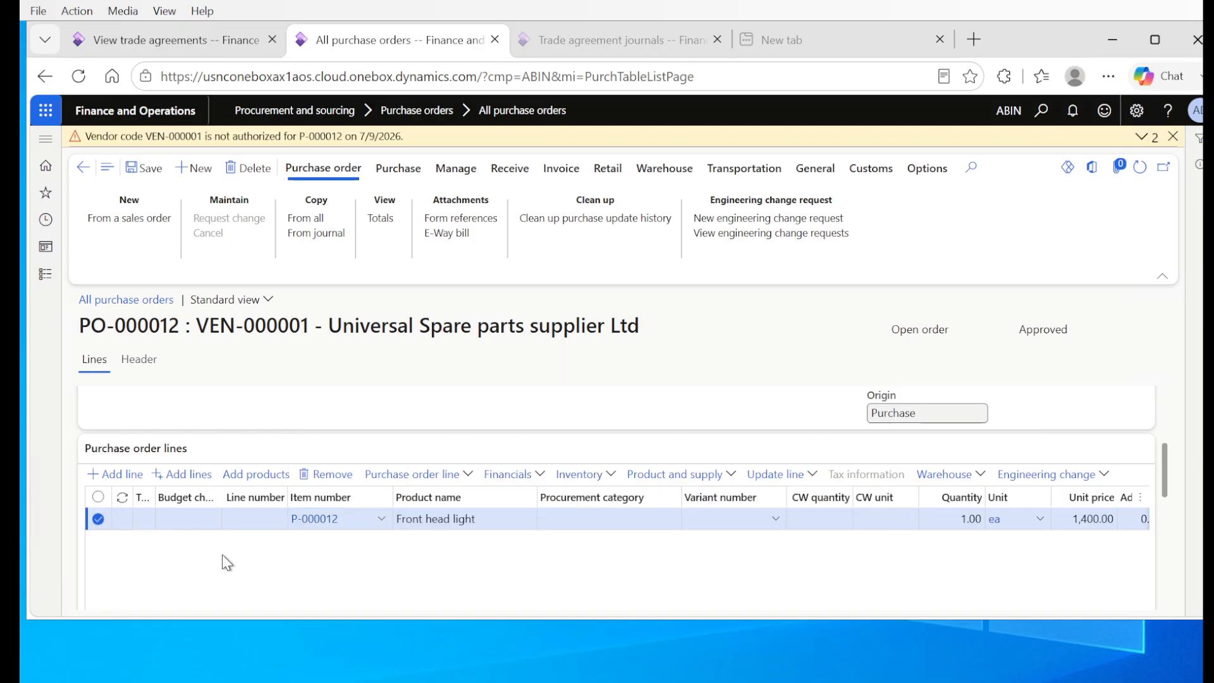
# Add a second purchase order line for item P-000016, Wiper blade set
pyautogui.click(376, 571)
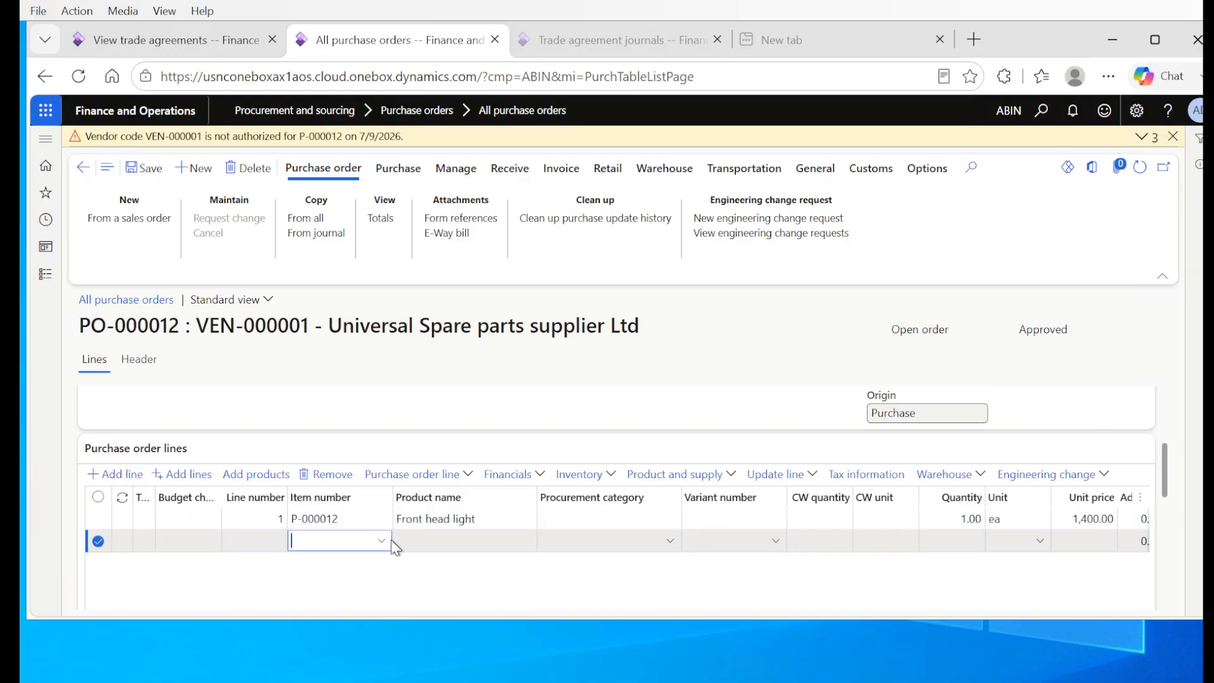
pyautogui.click(389, 541)
pyautogui.scroll(-5, 373, 502)
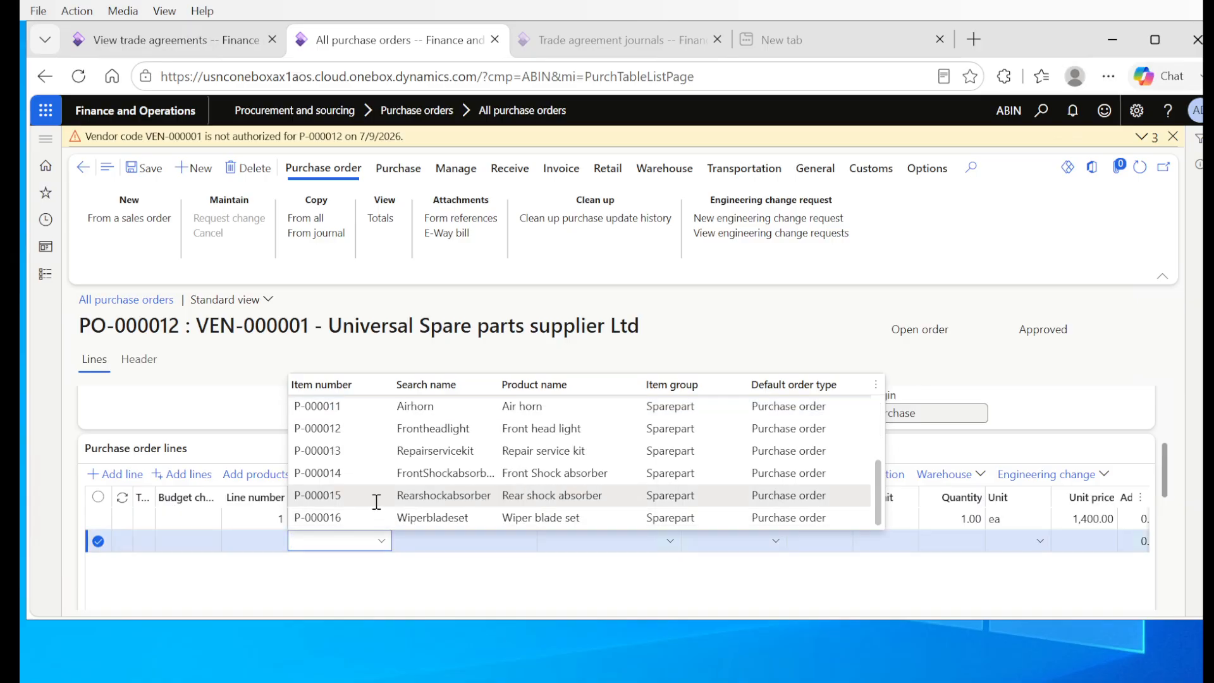
pyautogui.click(332, 518)
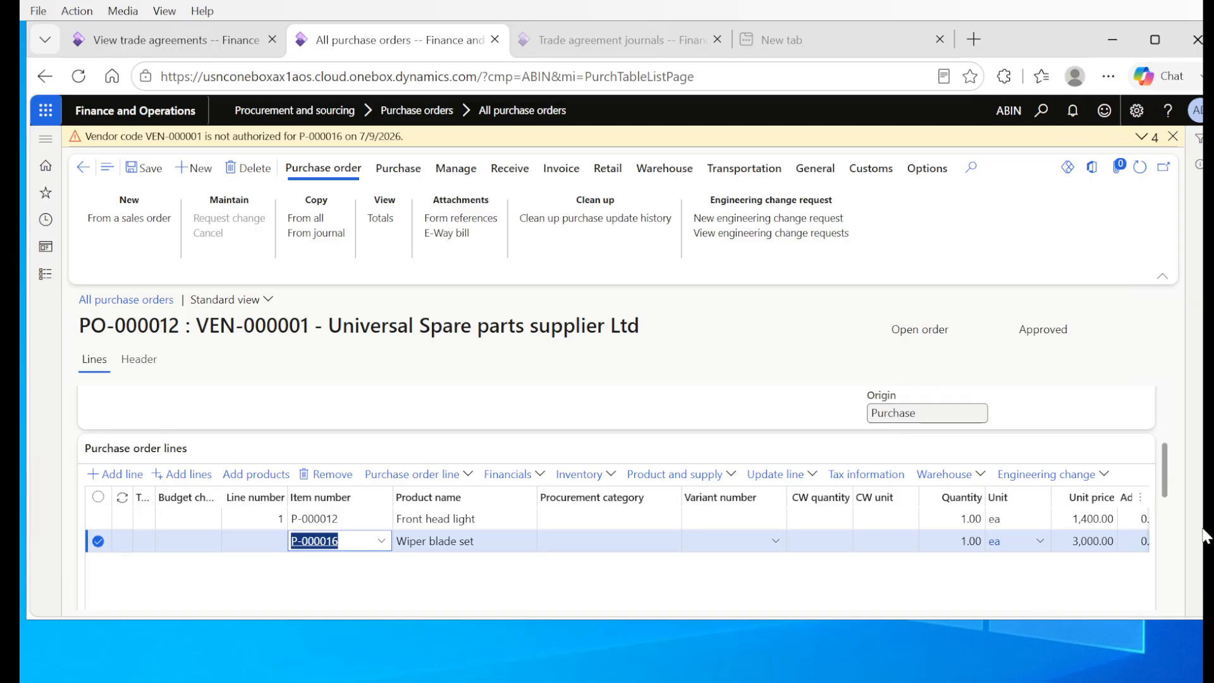
# Set the order quantities to 15 for the Front head light and 25 for the Wiper blade set
pyautogui.moveTo(1167, 473); pyautogui.dragTo(1167, 488)
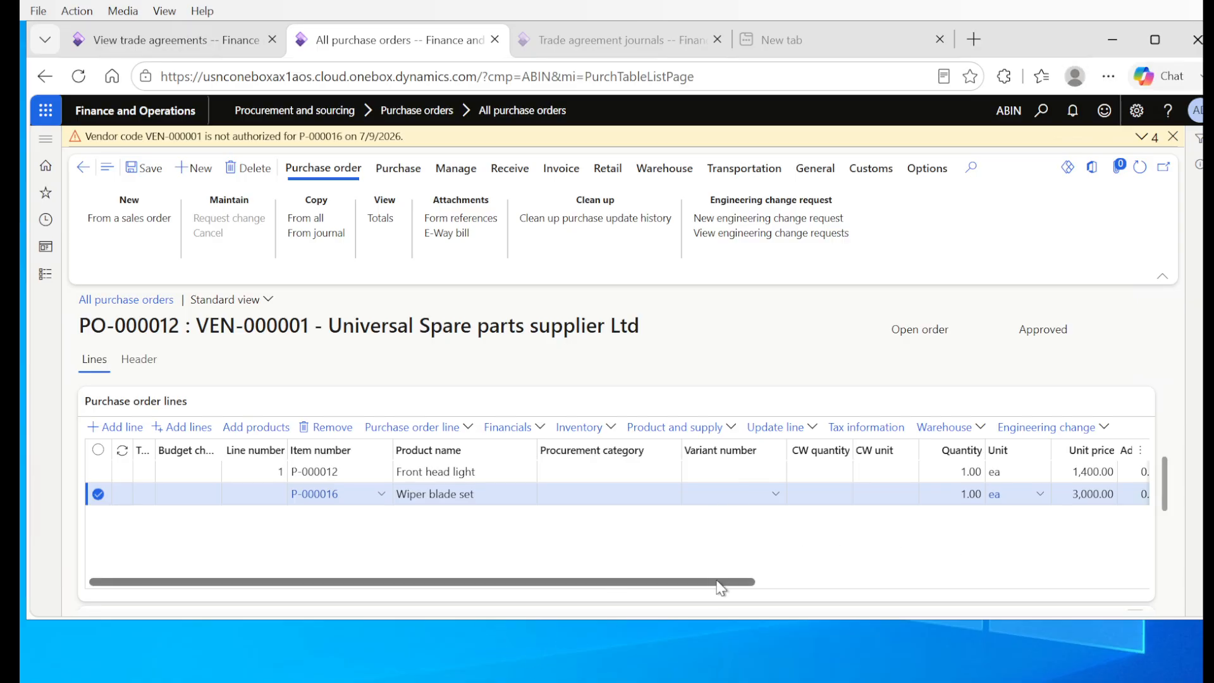
pyautogui.moveTo(721, 581); pyautogui.dragTo(899, 586)
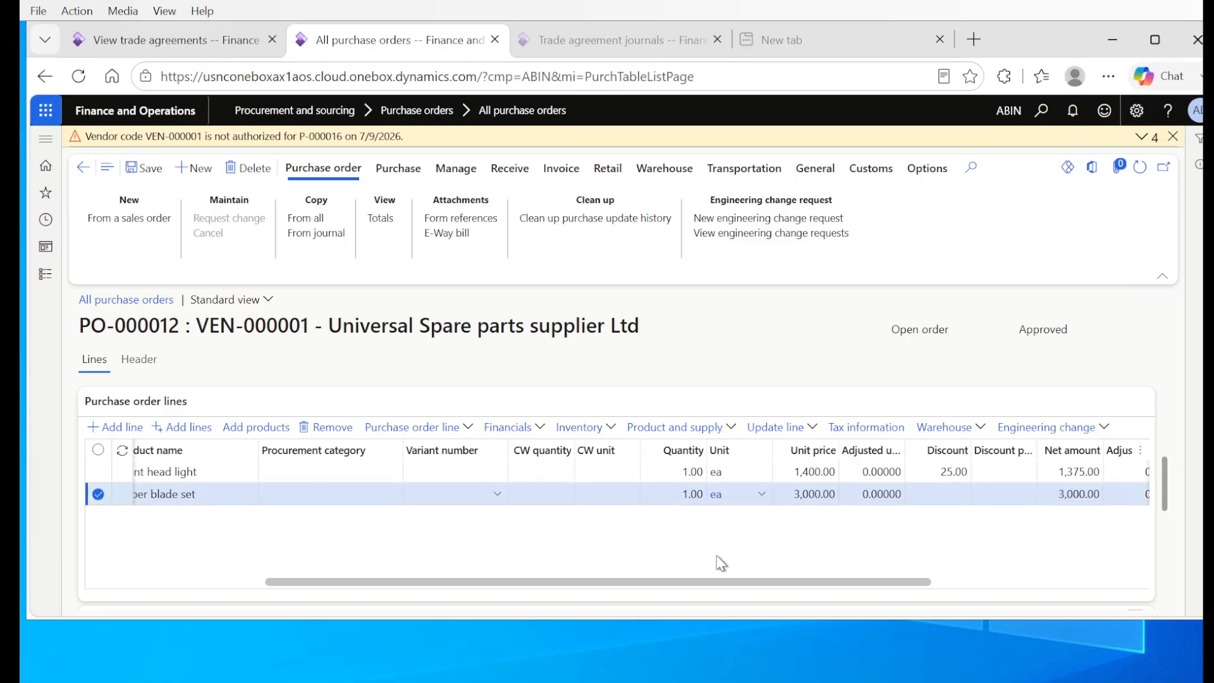
pyautogui.click(682, 473)
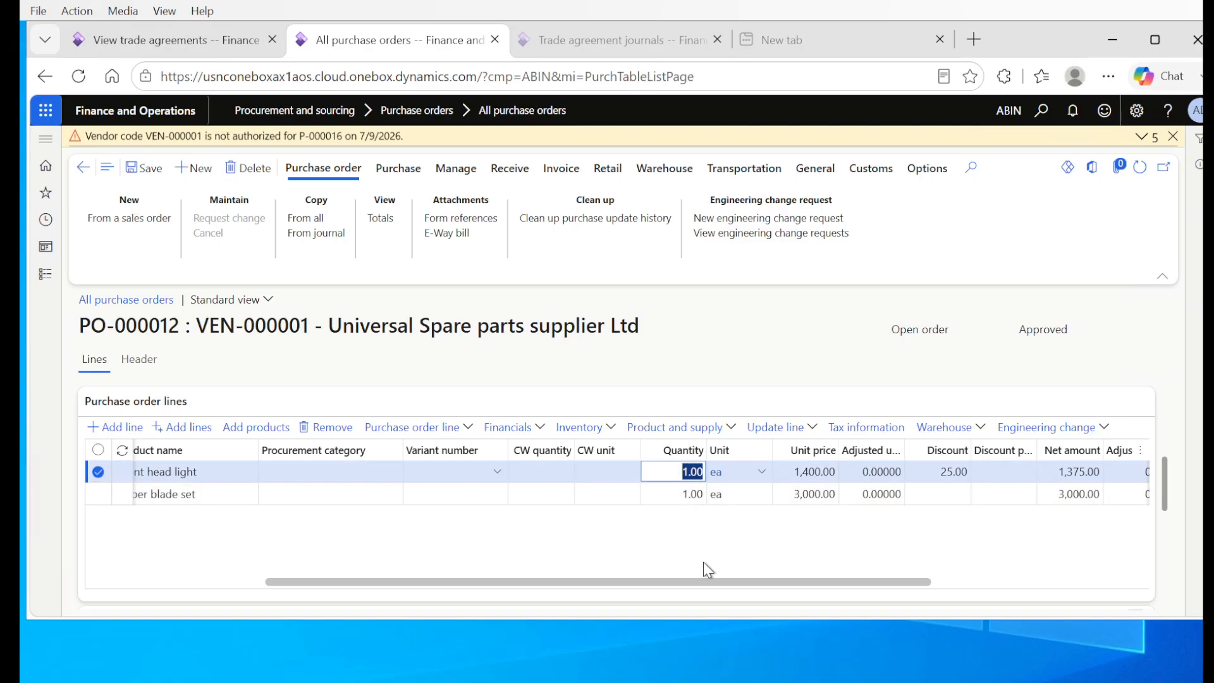
pyautogui.write('15')
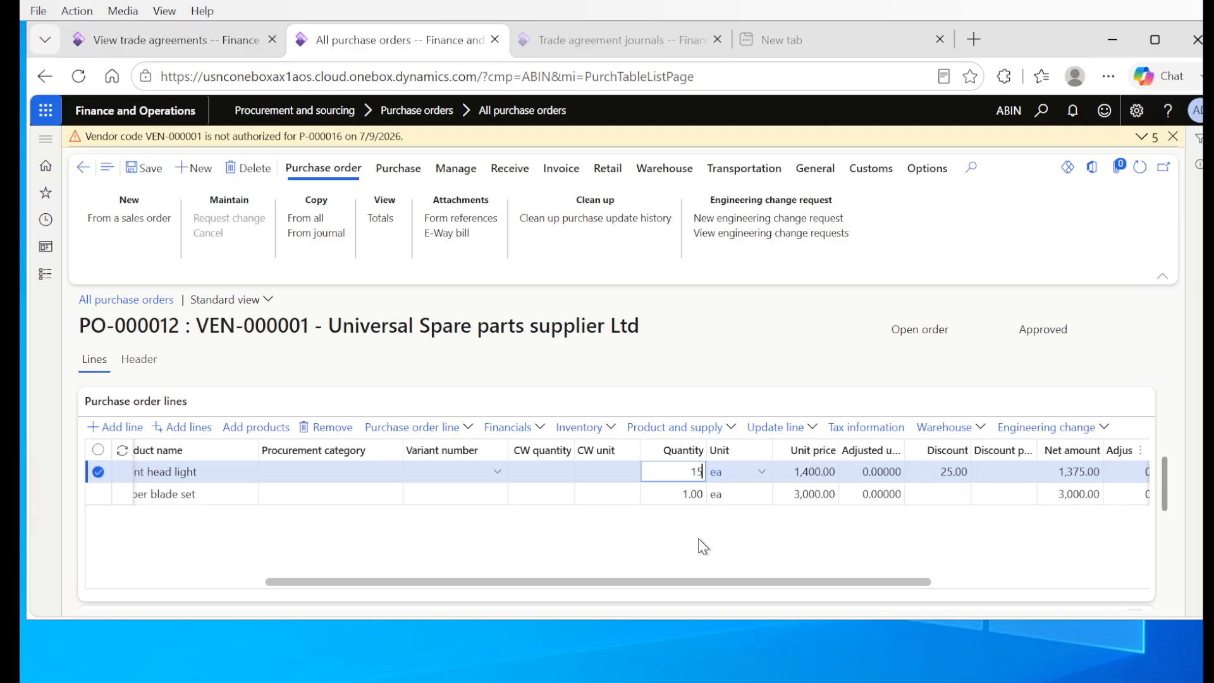
pyautogui.click(675, 499)
pyautogui.write('25')
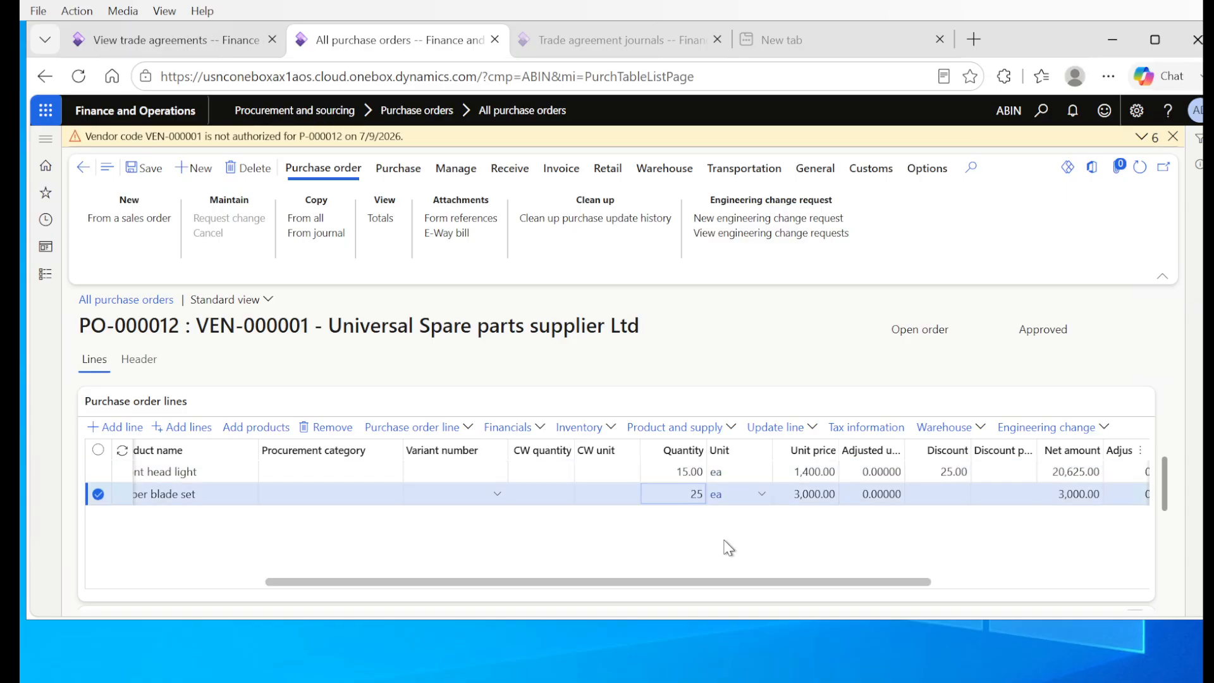
pyautogui.click(724, 543)
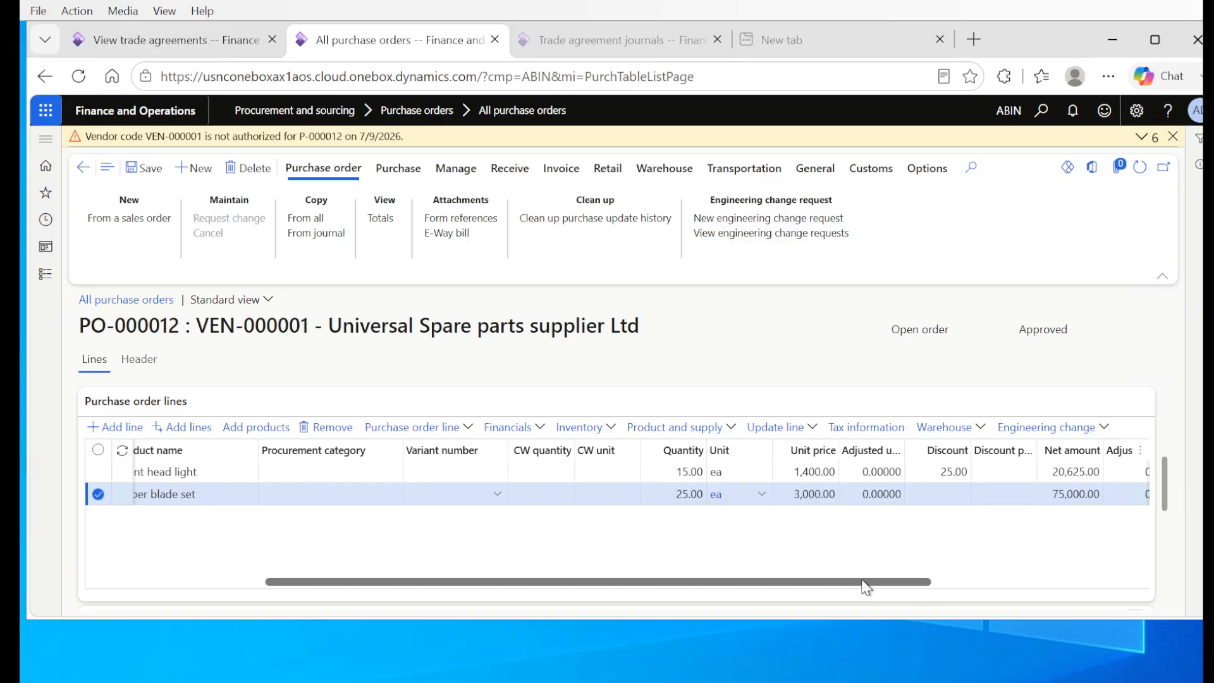
# Review the lines' discounts and net amounts, save the purchase order, and calculate the multiline discount for all lines
pyautogui.moveTo(865, 582); pyautogui.dragTo(943, 569)
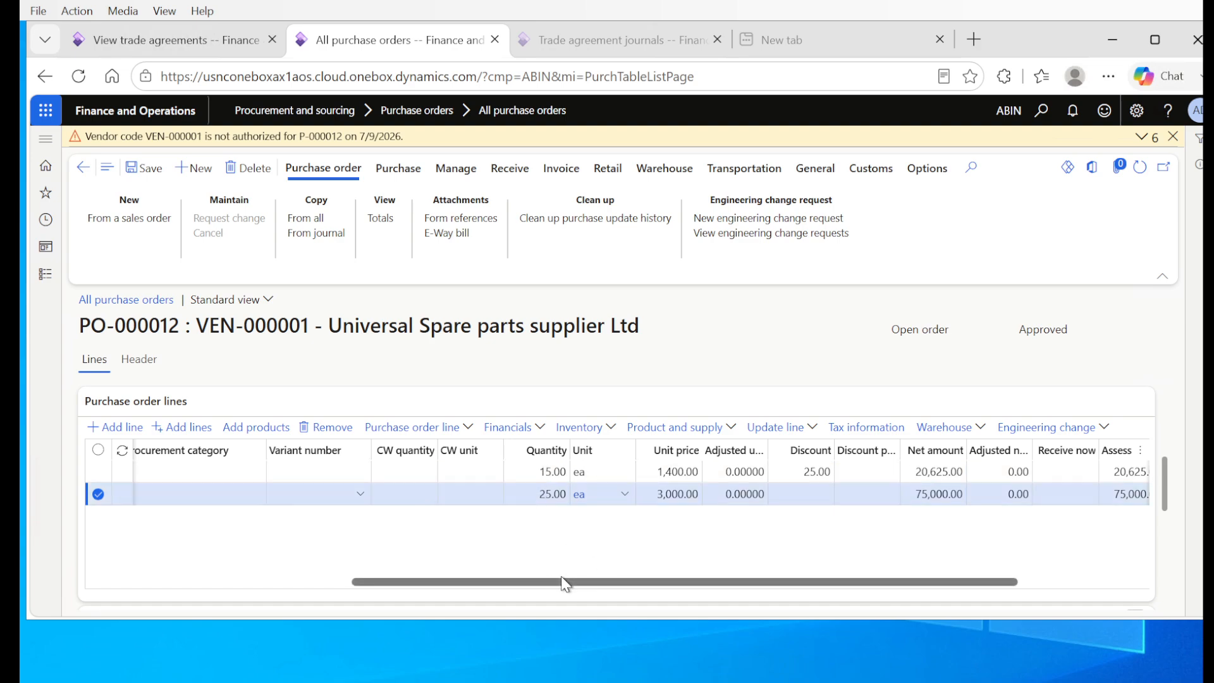
pyautogui.moveTo(566, 577); pyautogui.dragTo(624, 581)
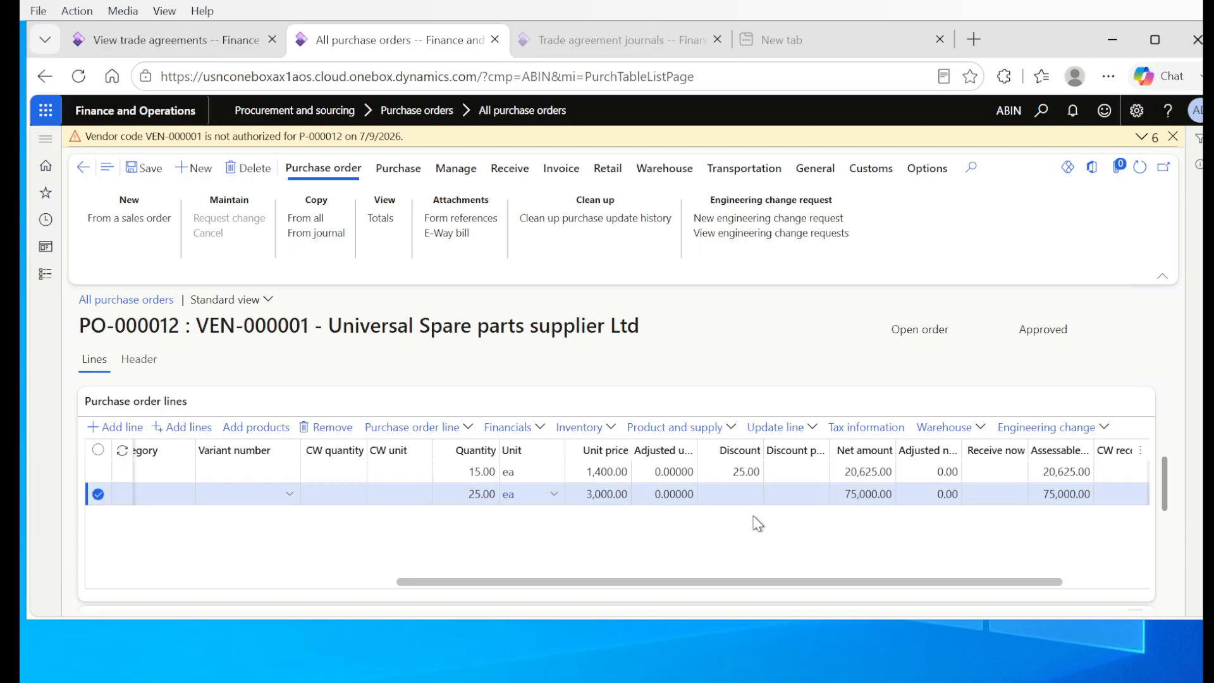
pyautogui.moveTo(544, 584); pyautogui.dragTo(316, 609)
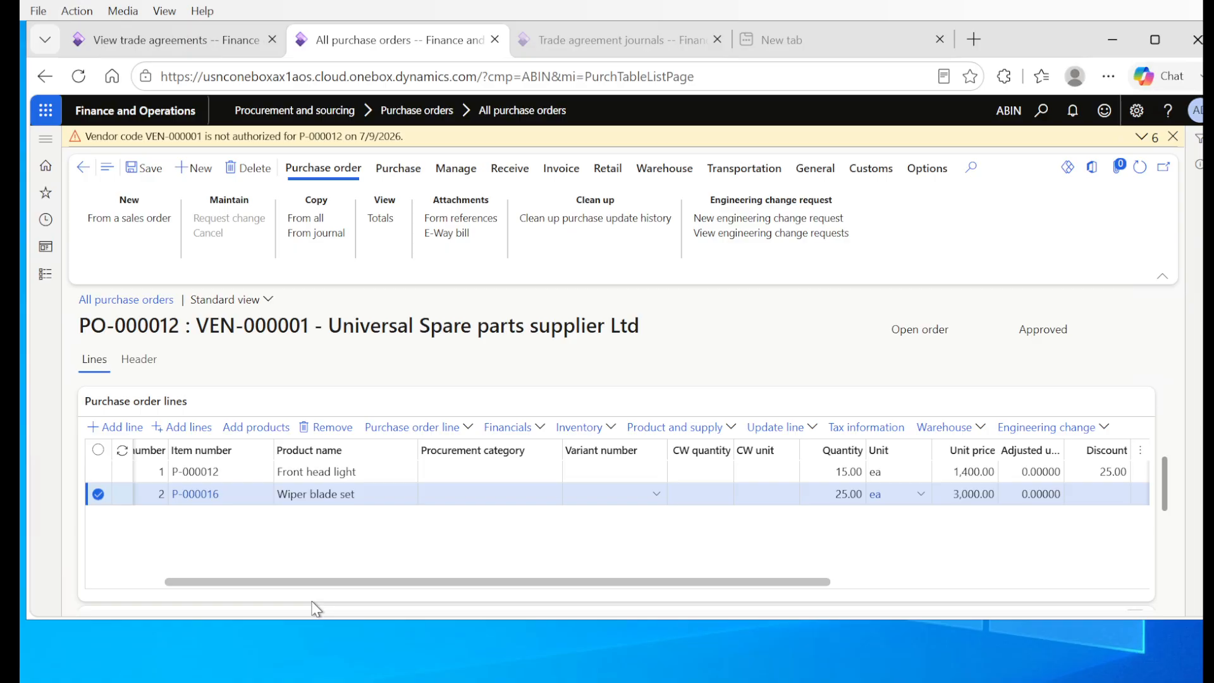
pyautogui.moveTo(316, 609); pyautogui.dragTo(531, 599)
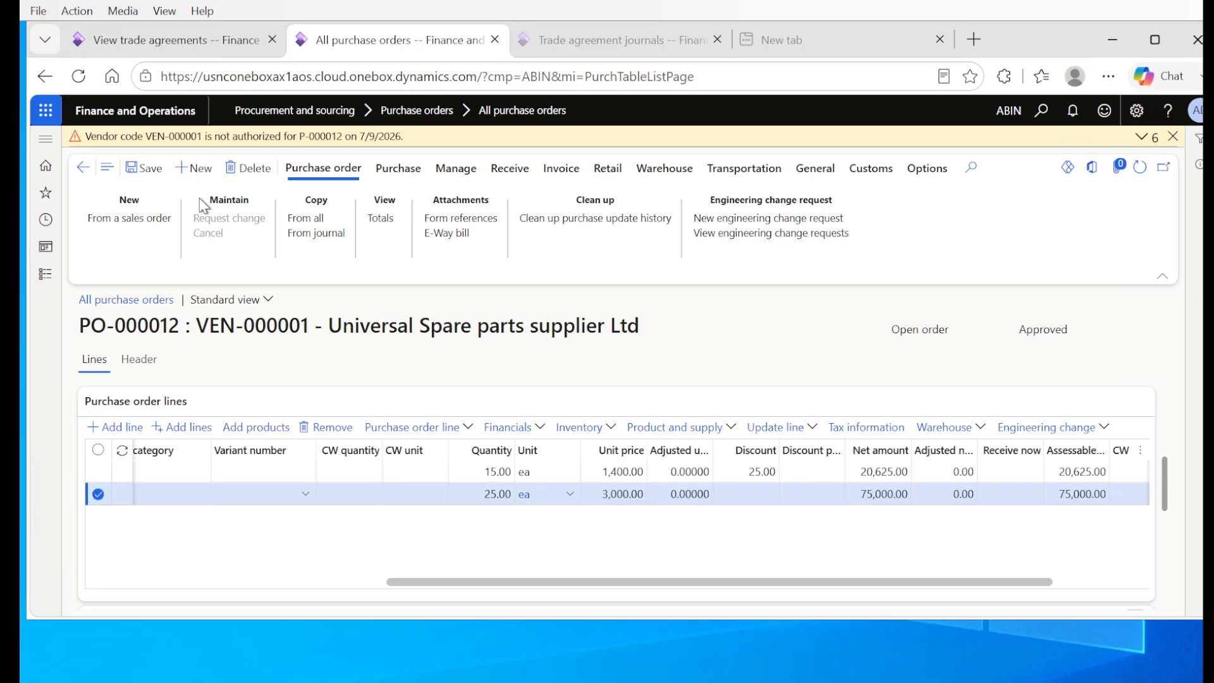
pyautogui.click(147, 178)
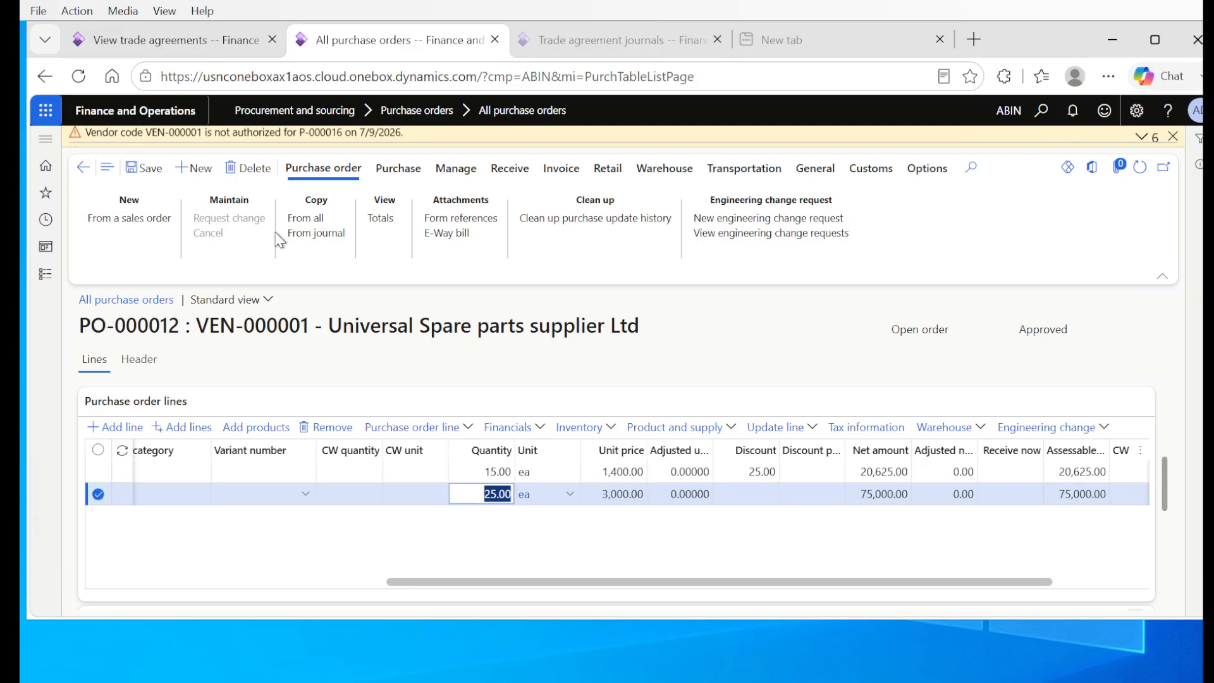
pyautogui.click(98, 449)
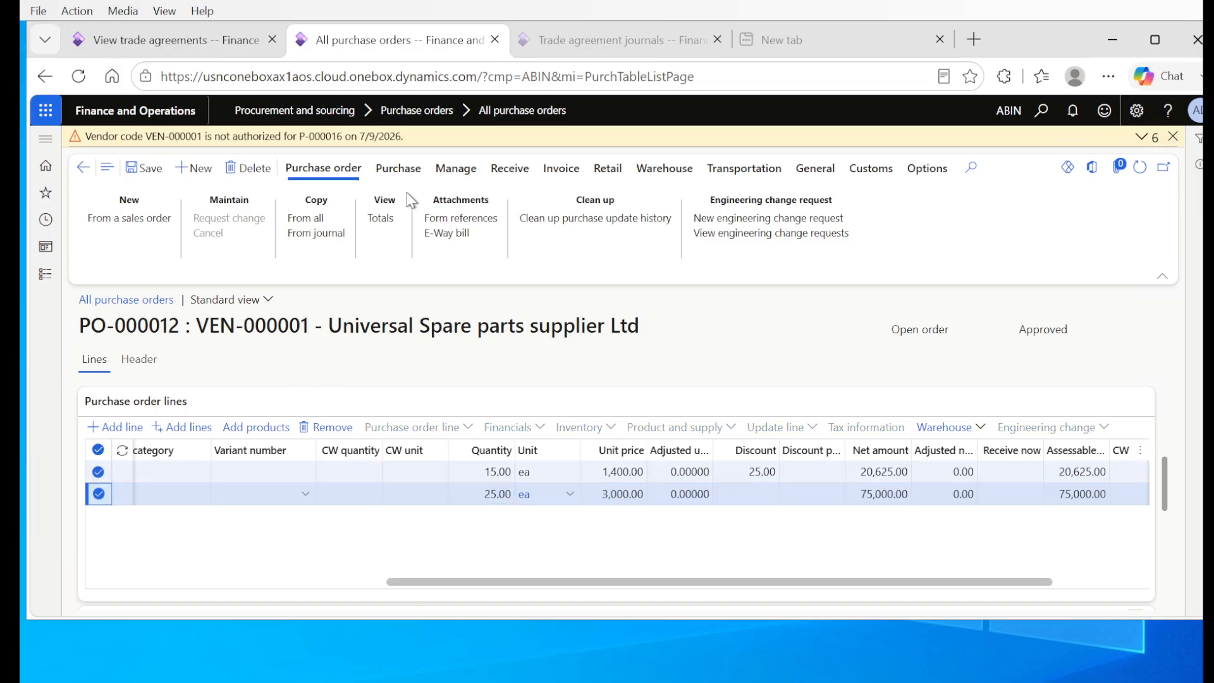
pyautogui.click(400, 169)
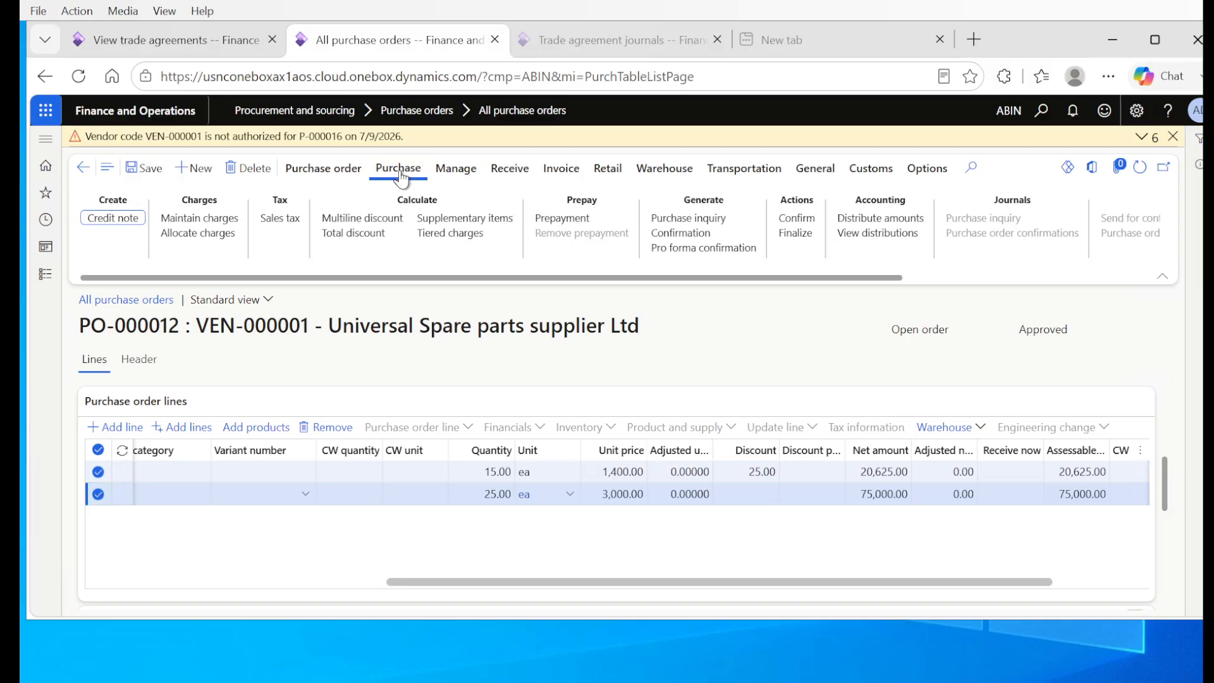
pyautogui.click(365, 217)
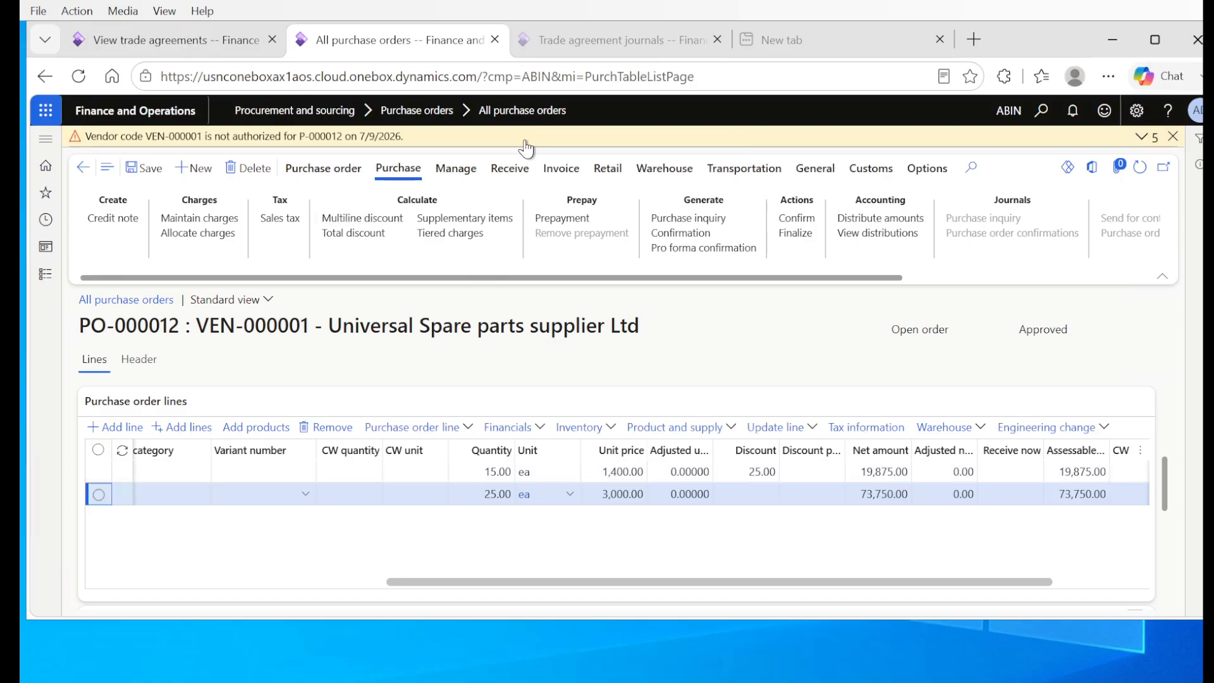
# View the purchase order totals and examine the line discount, subtotal, quantity and total amount
pyautogui.click(323, 168)
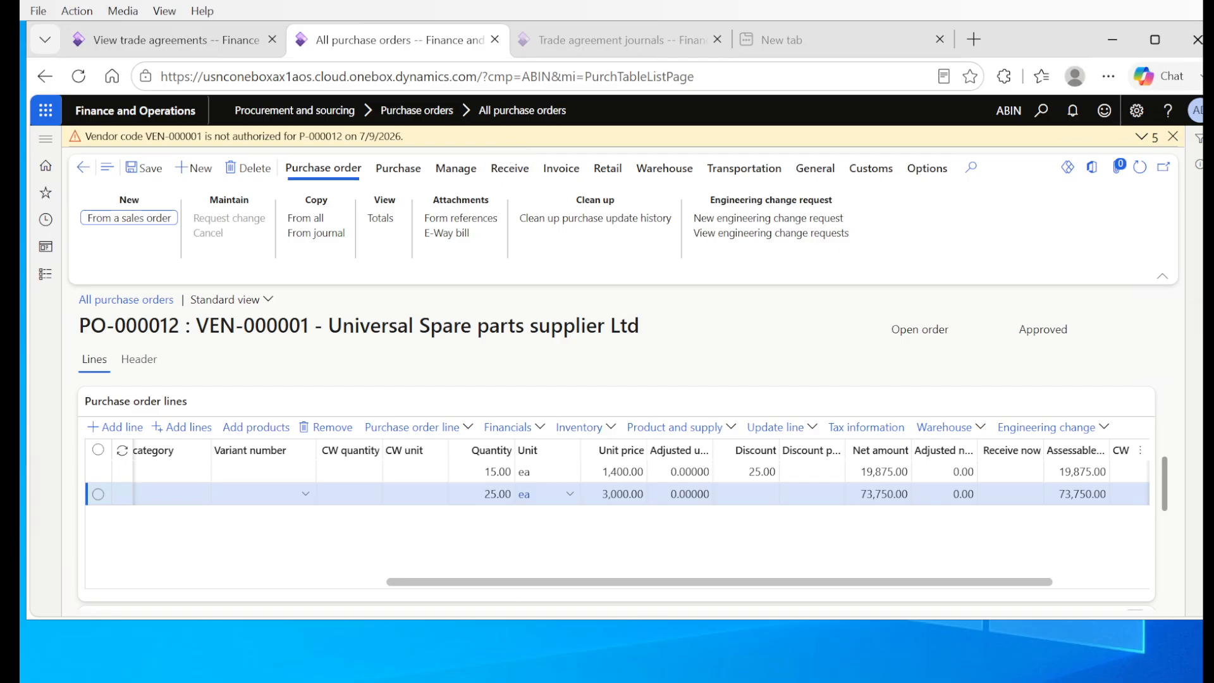
pyautogui.click(381, 218)
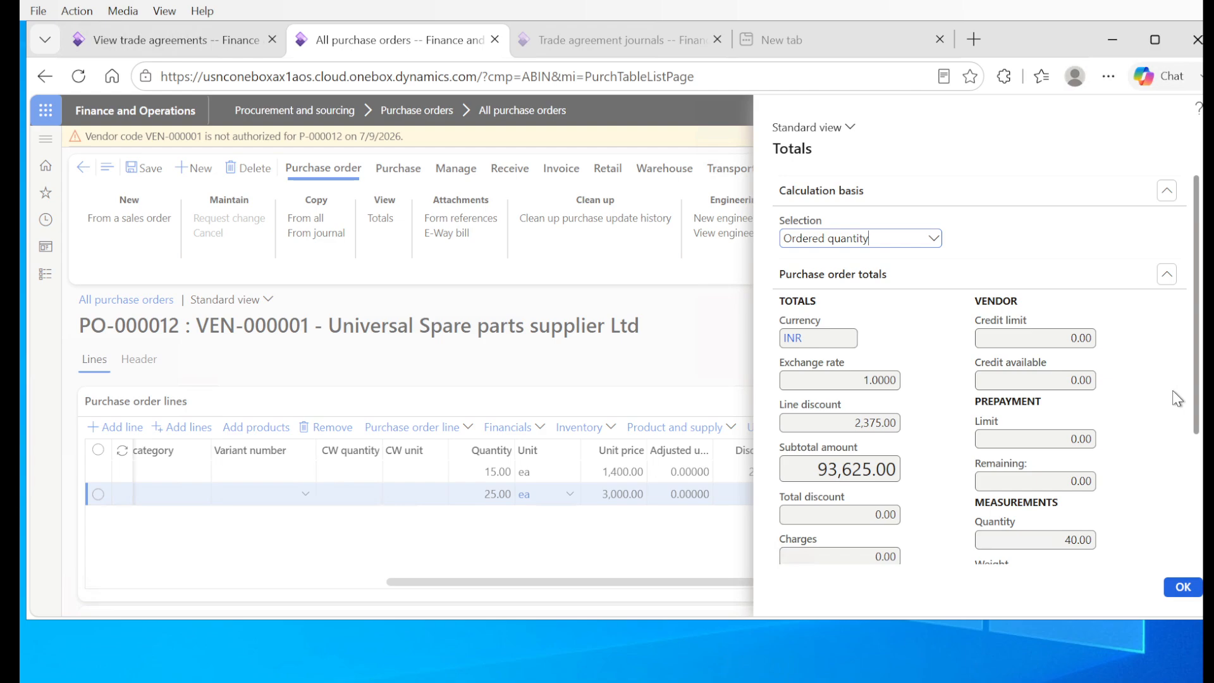
pyautogui.scroll(-2, 1191, 398)
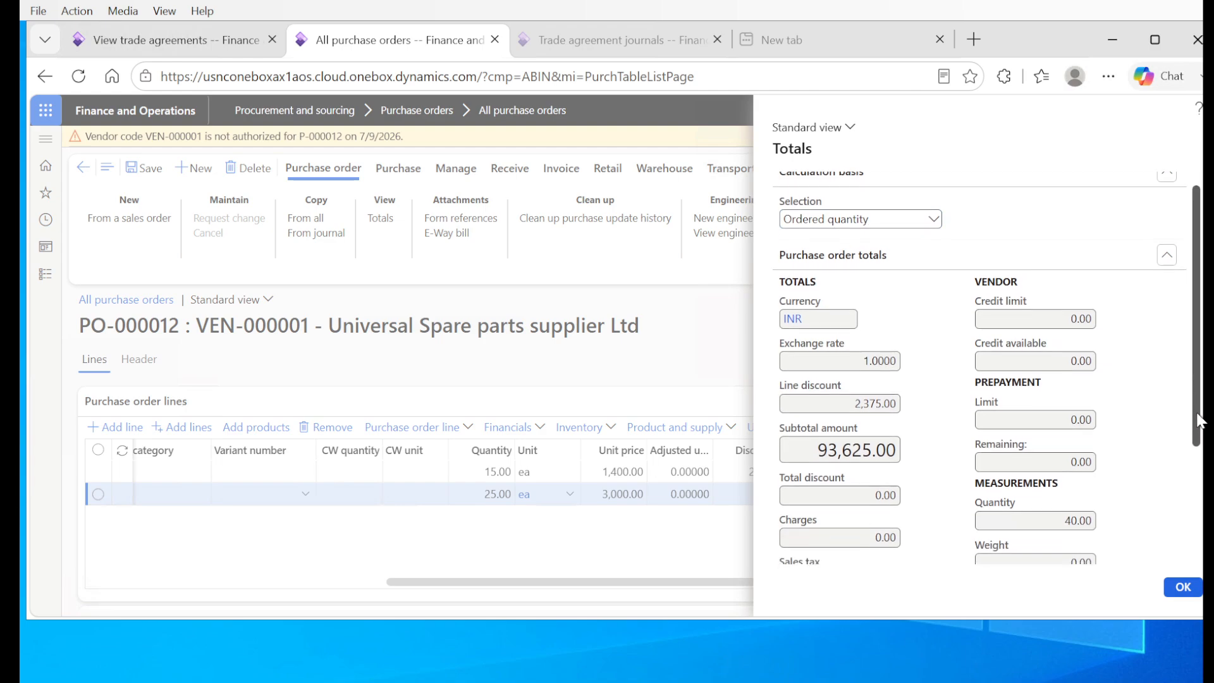
pyautogui.scroll(-1, 1201, 449)
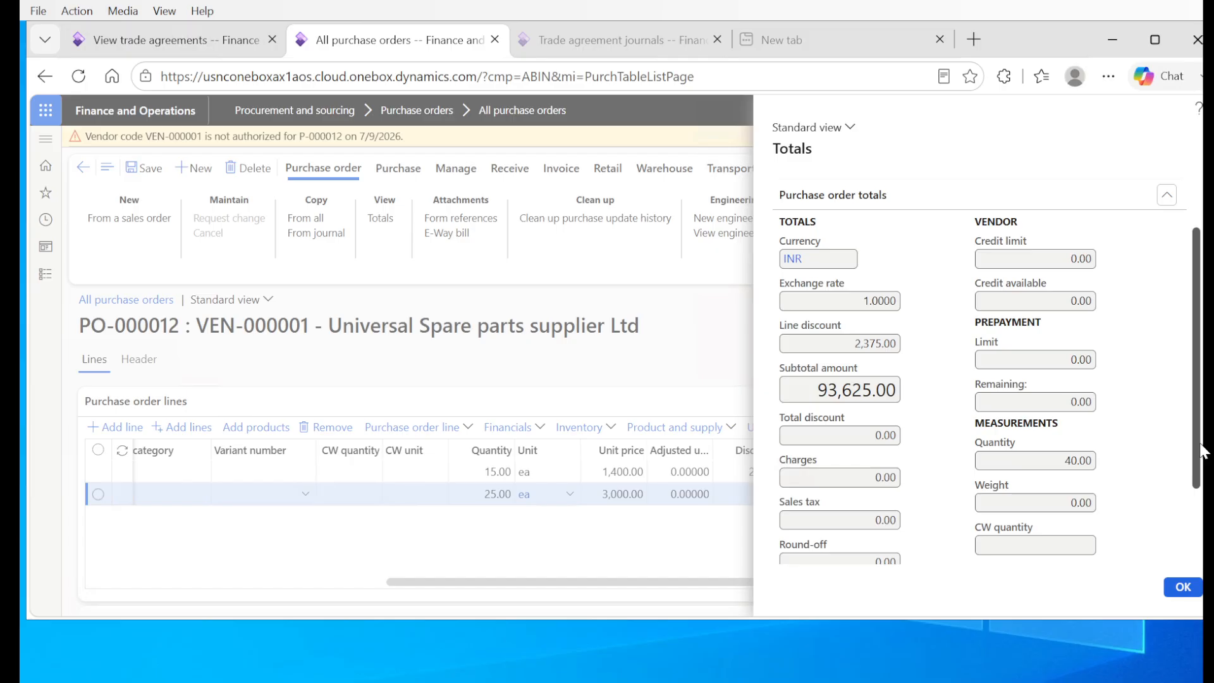
pyautogui.moveTo(1200, 450); pyautogui.dragTo(1201, 504)
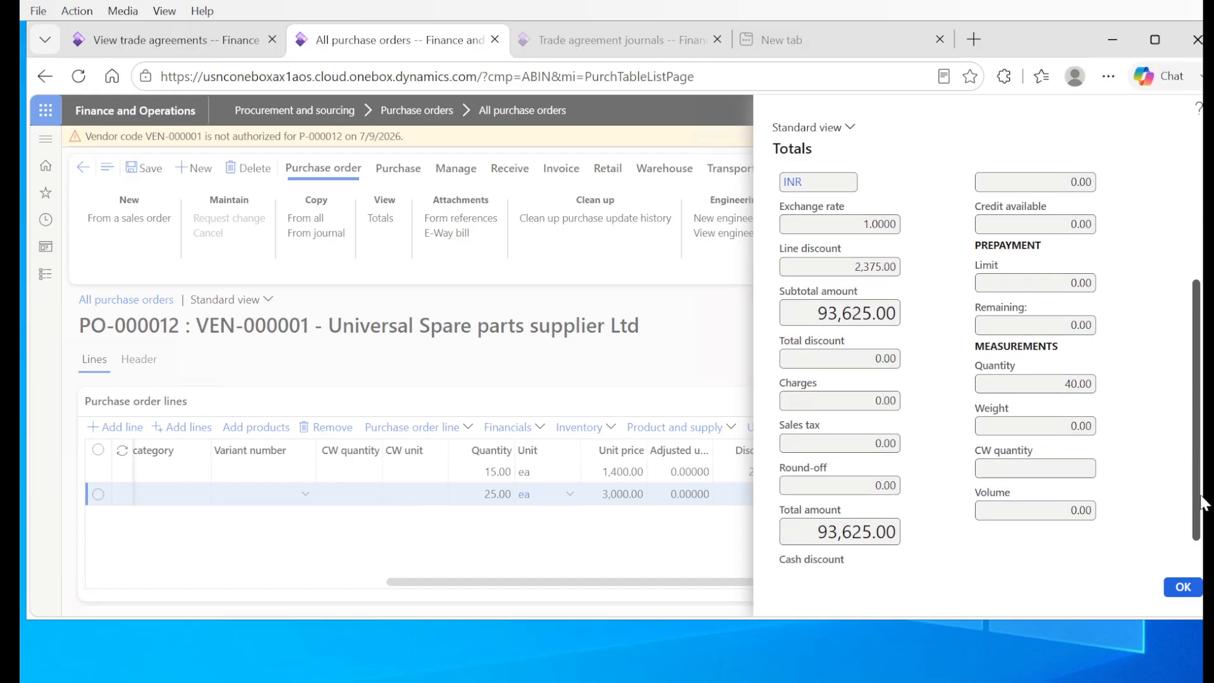
# Close the order totals and compare the purchase order with the Front head light's price, line discount and multiline discount trade agreements
pyautogui.click(1188, 591)
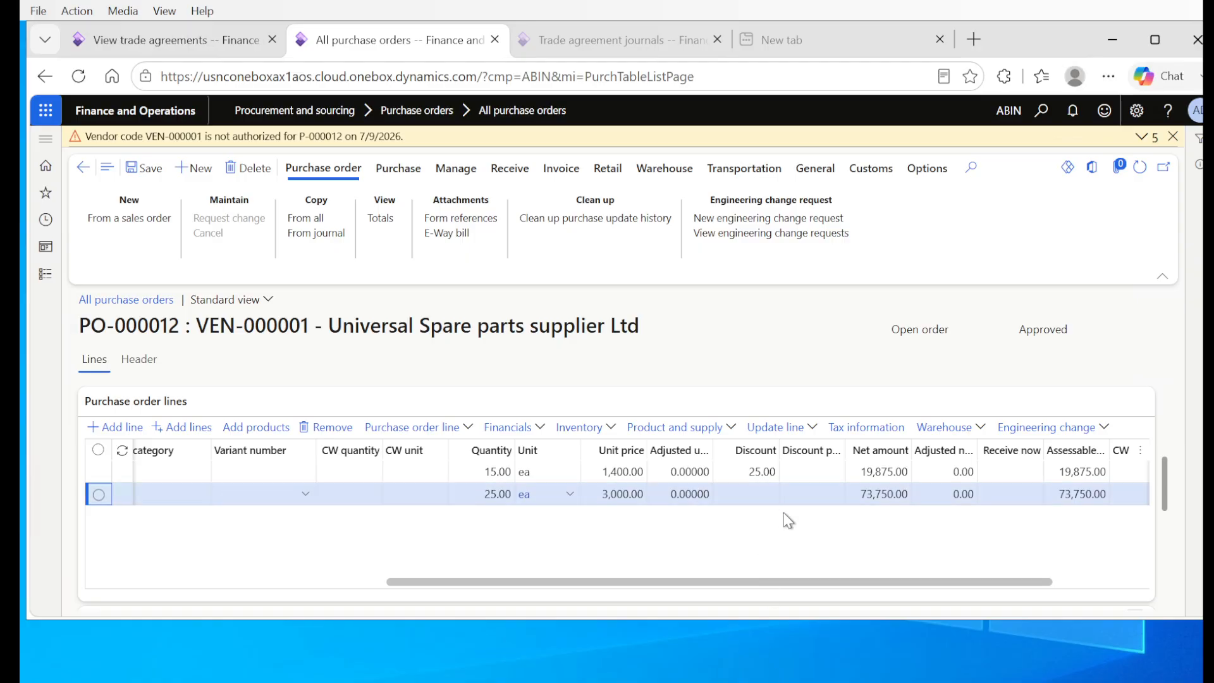
pyautogui.click(111, 56)
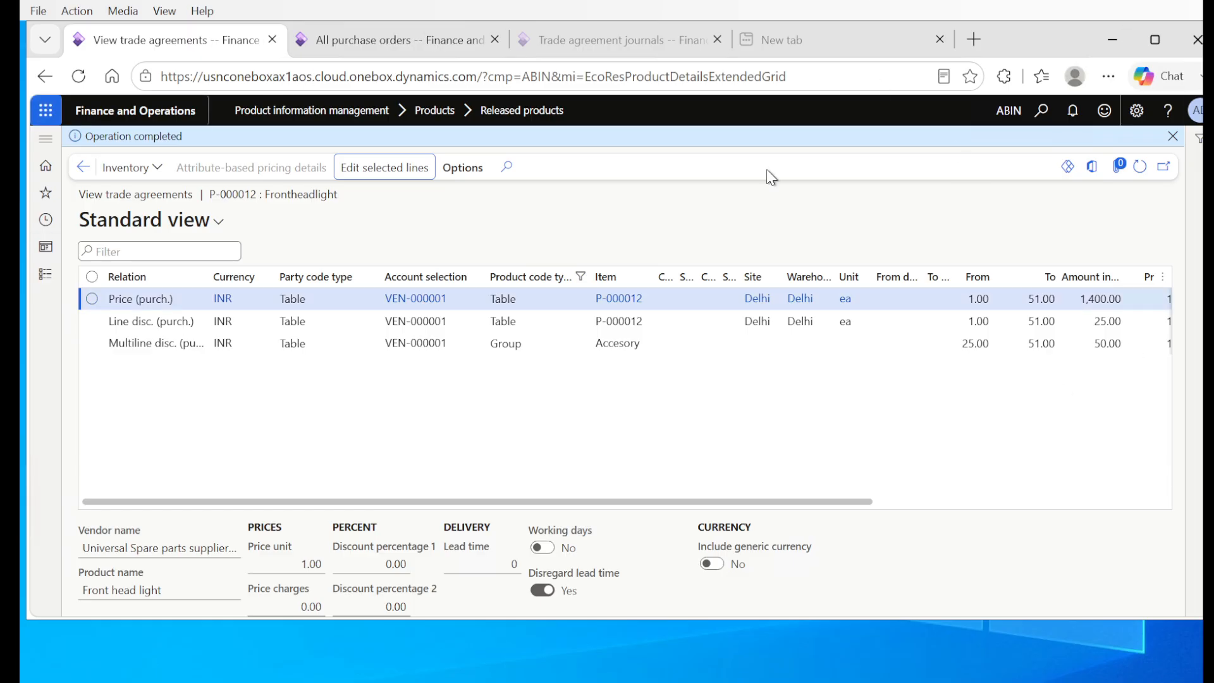
pyautogui.click(366, 39)
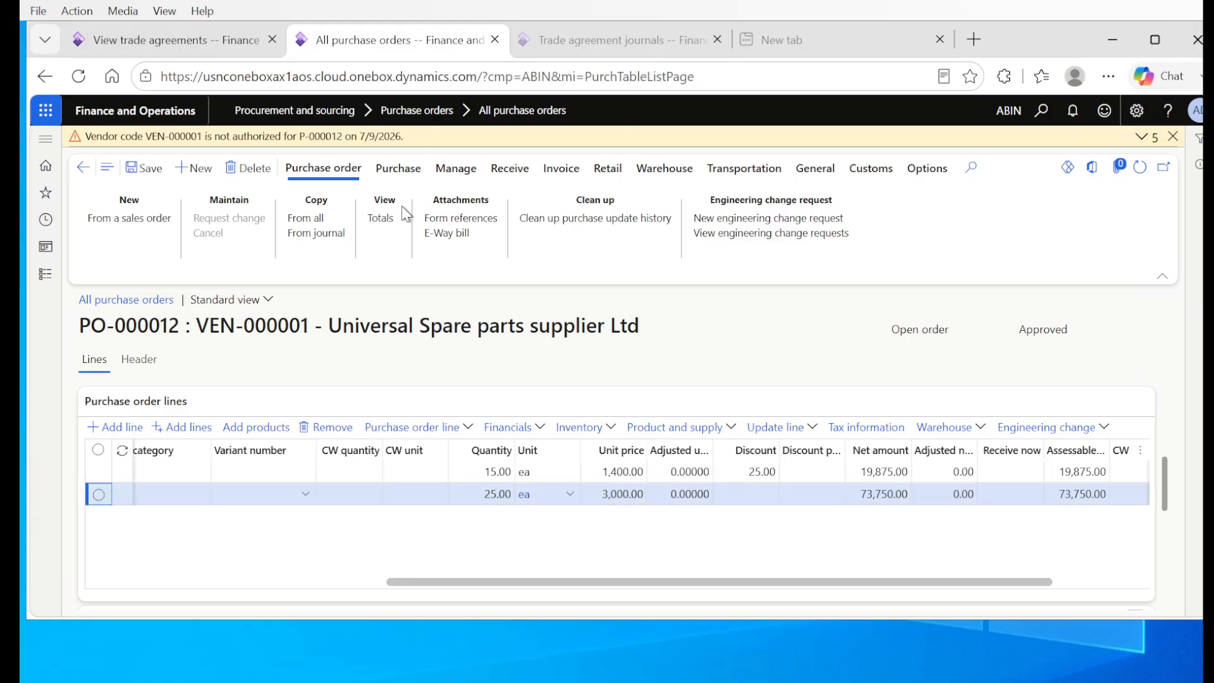
# Reopen the totals of purchase order PO-000012 and examine the line discount, subtotal amount and quantity for the ordered quantity
pyautogui.click(381, 218)
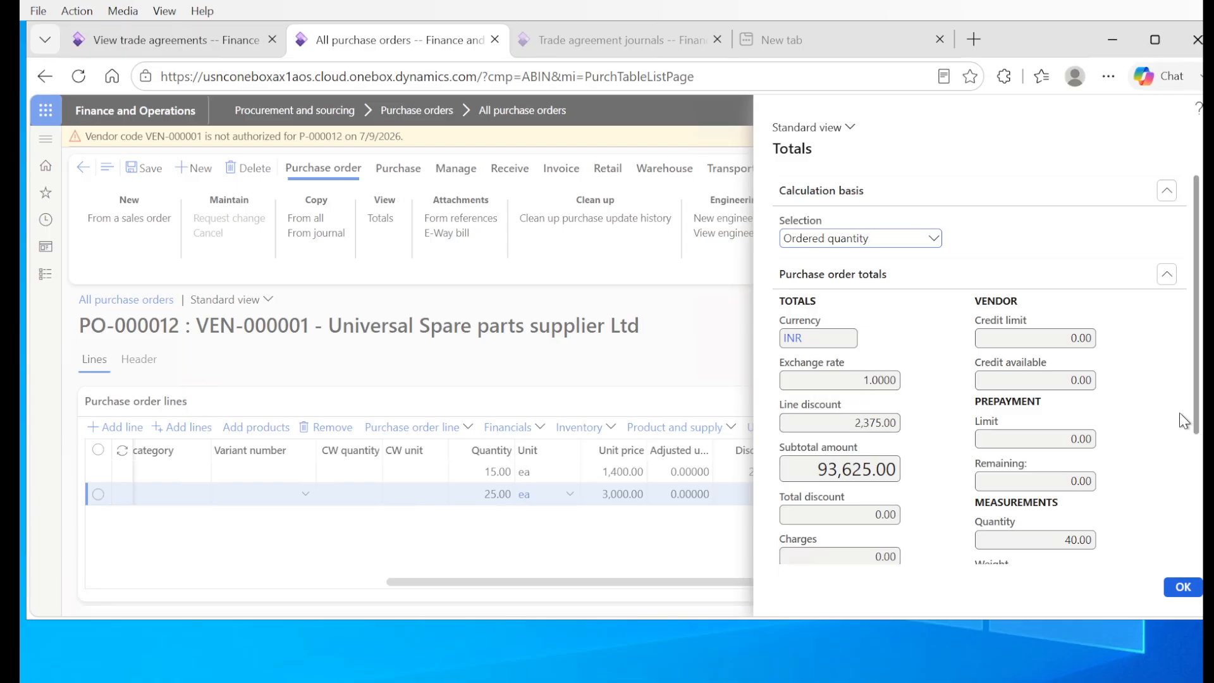
pyautogui.moveTo(1195, 419); pyautogui.dragTo(1196, 437)
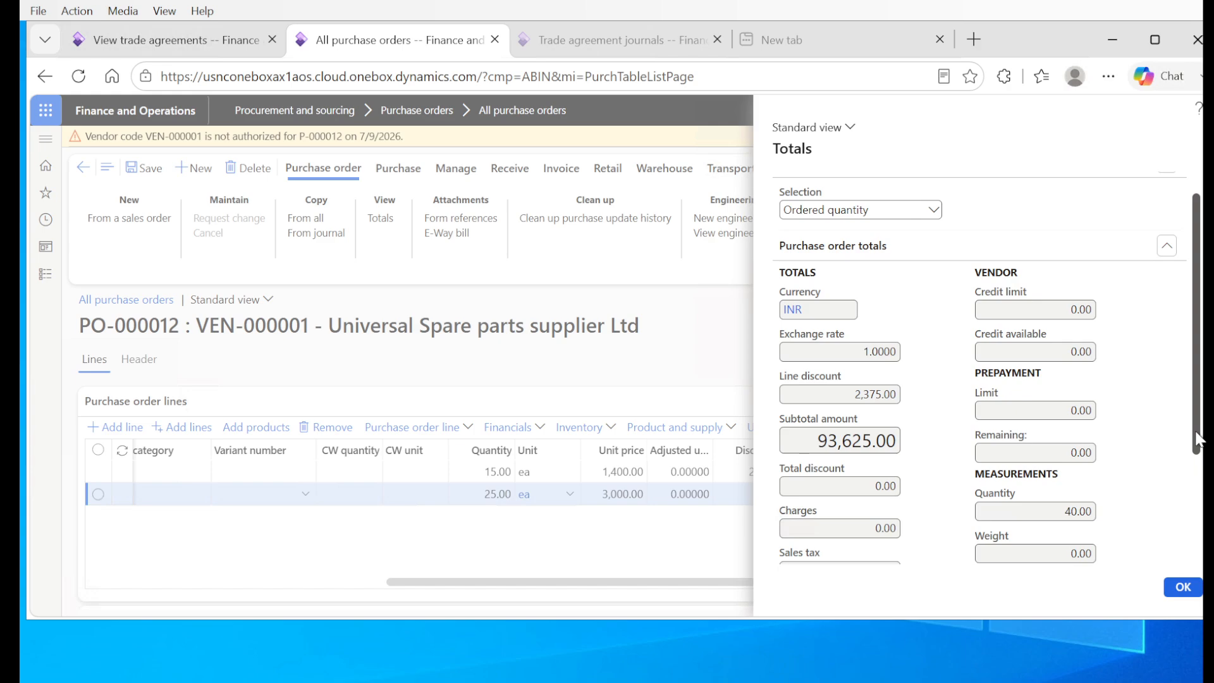
pyautogui.moveTo(1196, 438); pyautogui.dragTo(1202, 471)
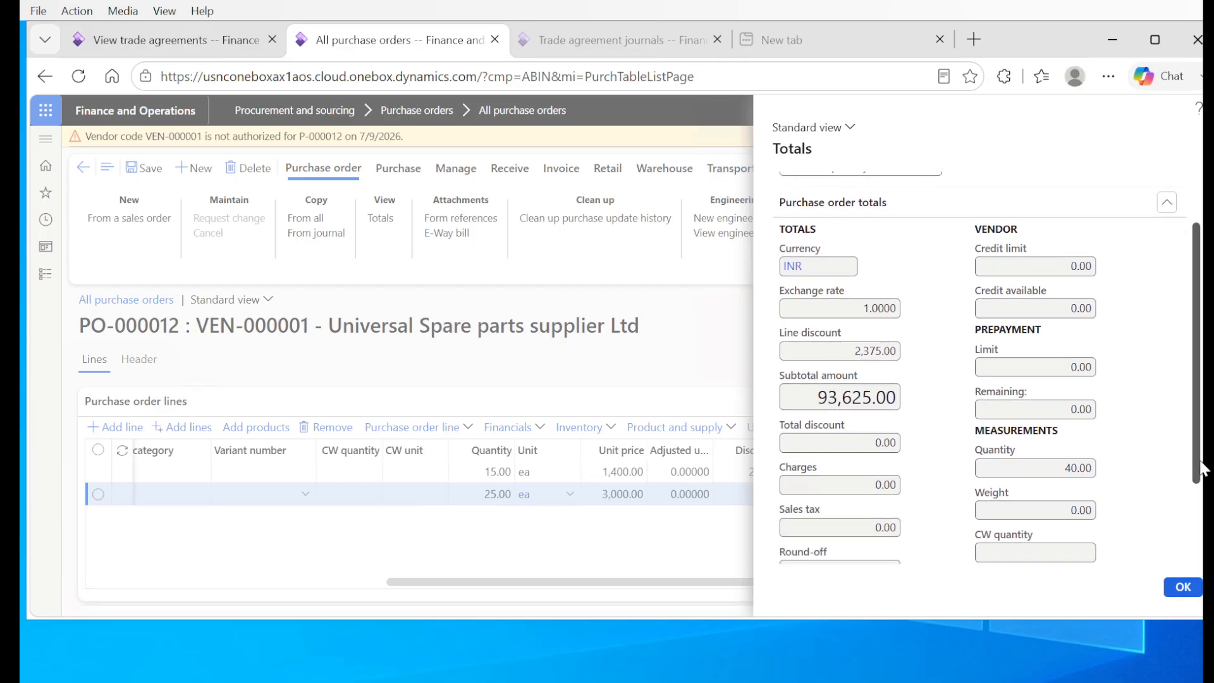
pyautogui.moveTo(1202, 471); pyautogui.dragTo(1200, 468)
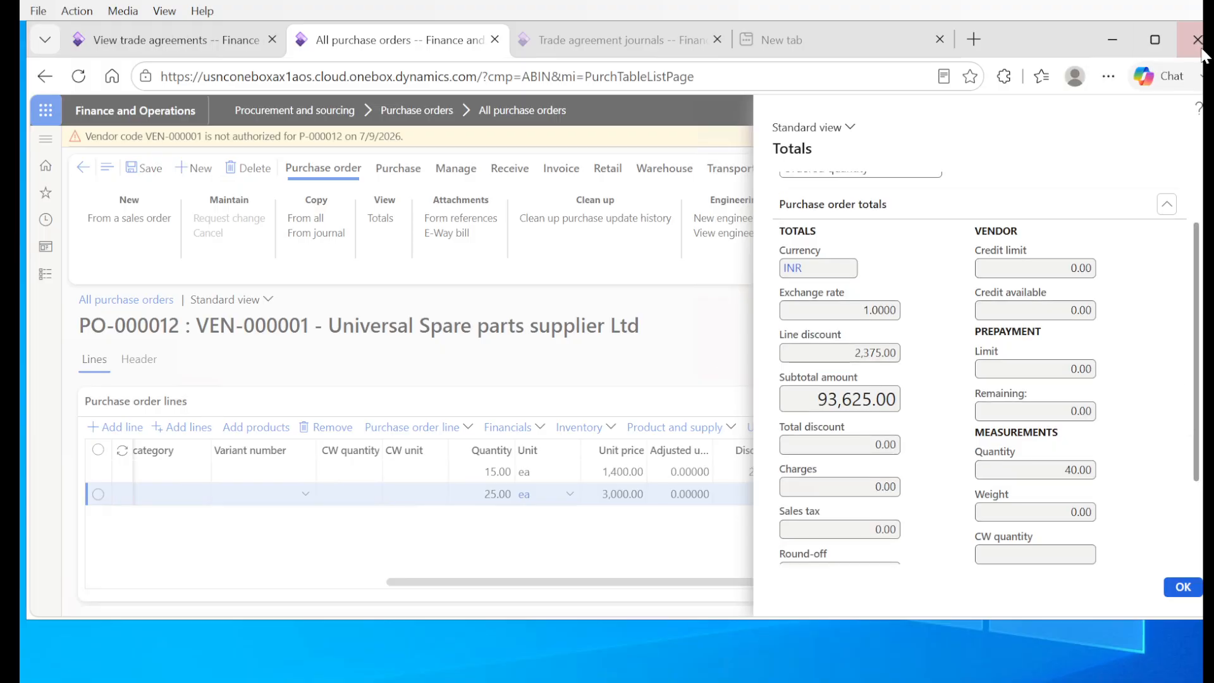